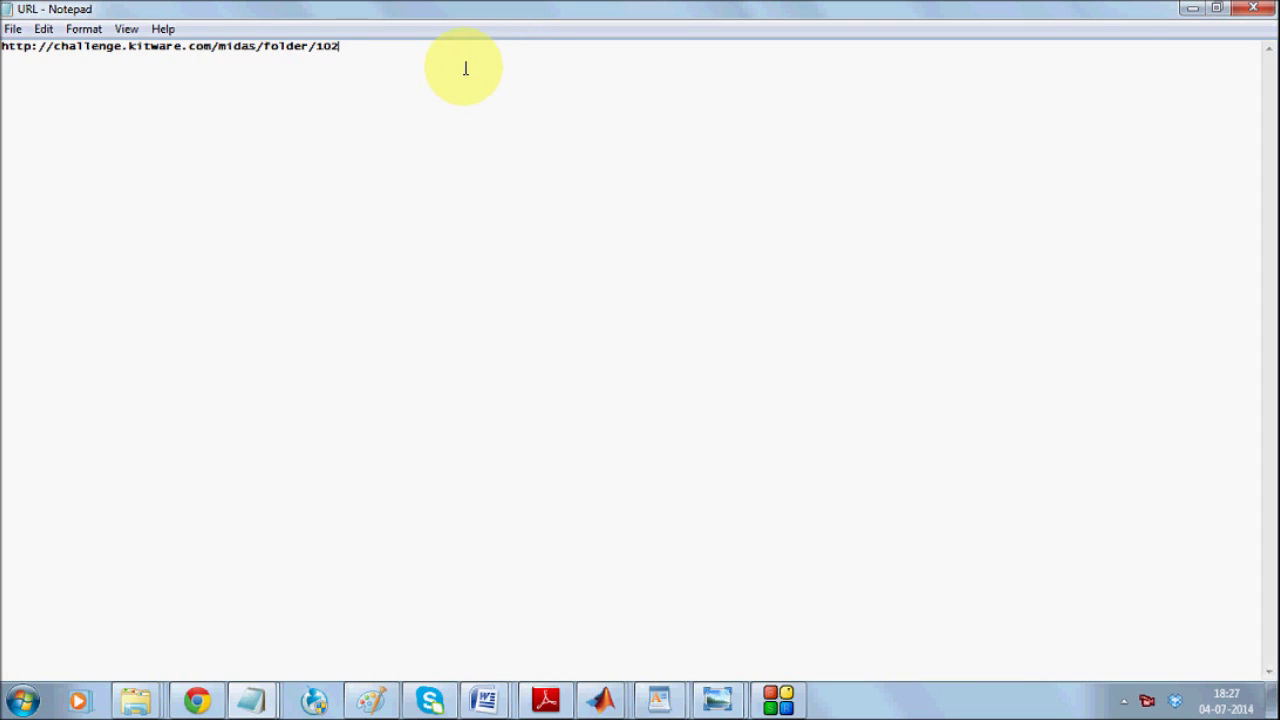
pyautogui.moveTo(466, 66); pyautogui.dragTo(2, 82)
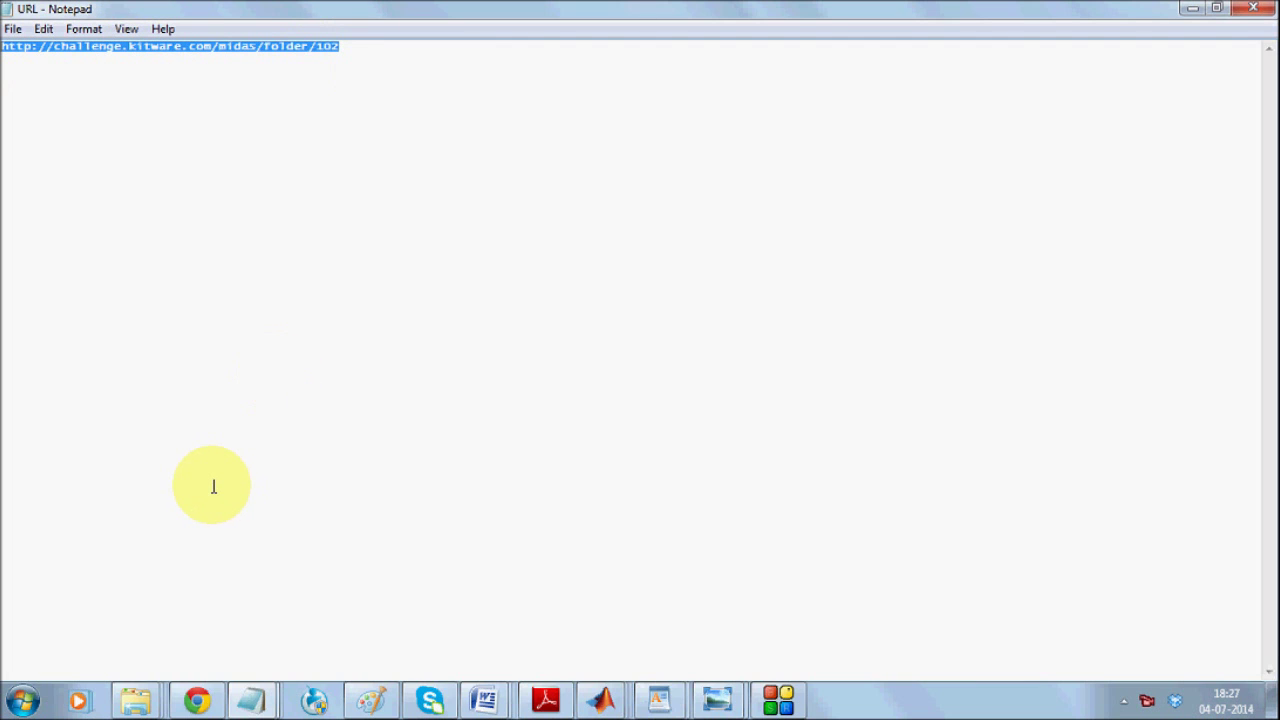
# - Bring the DATABASE_INFO Explorer window forward, go back to FINAL and open DATABASE
pyautogui.click(135, 700)
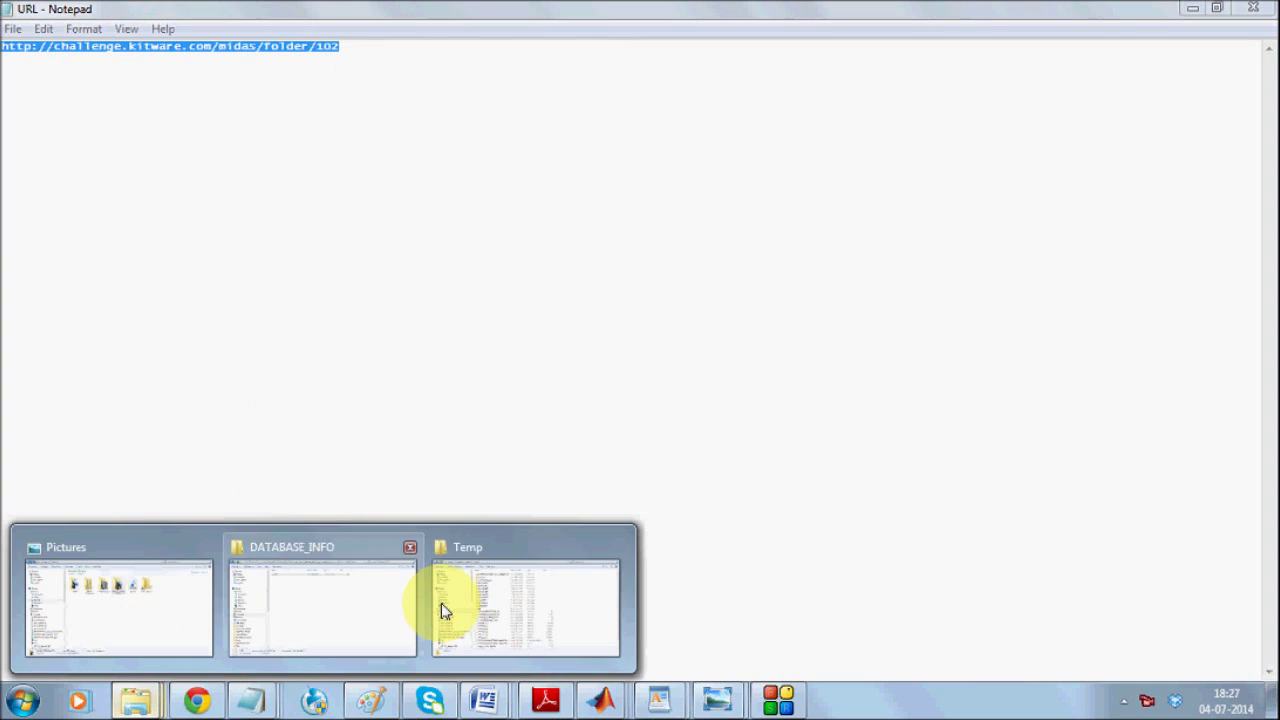
pyautogui.click(350, 606)
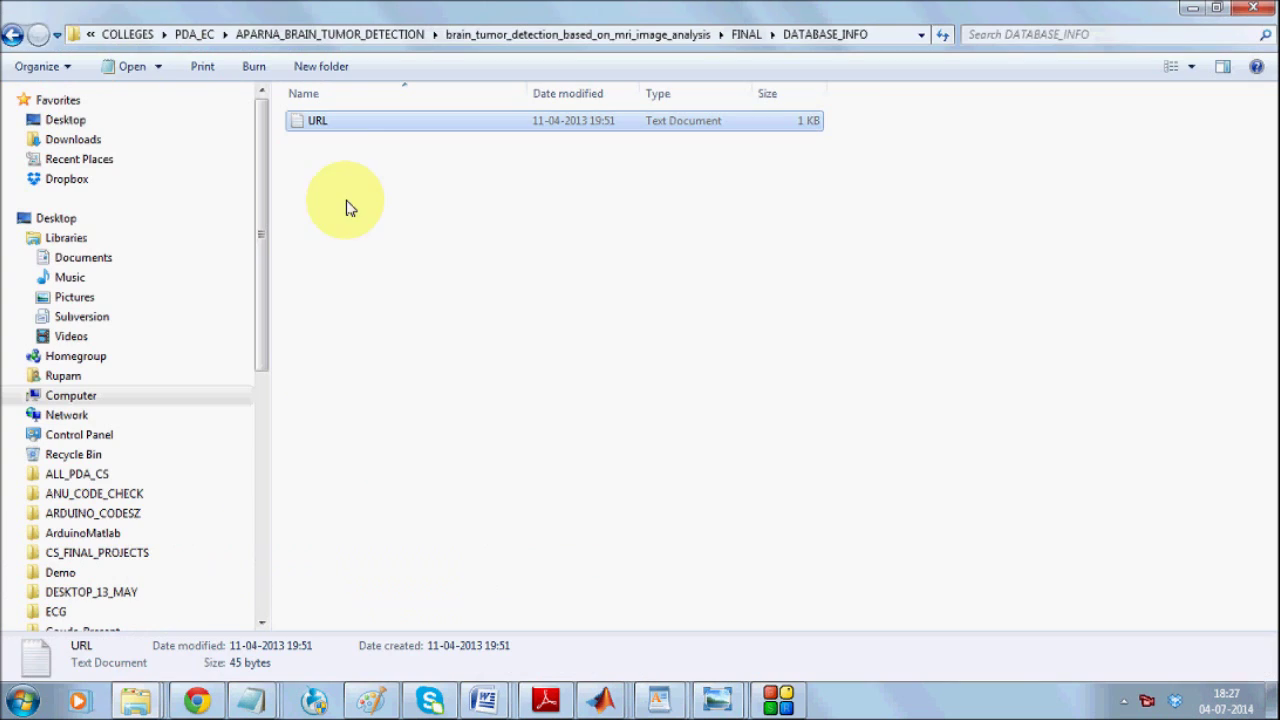
pyautogui.click(14, 38)
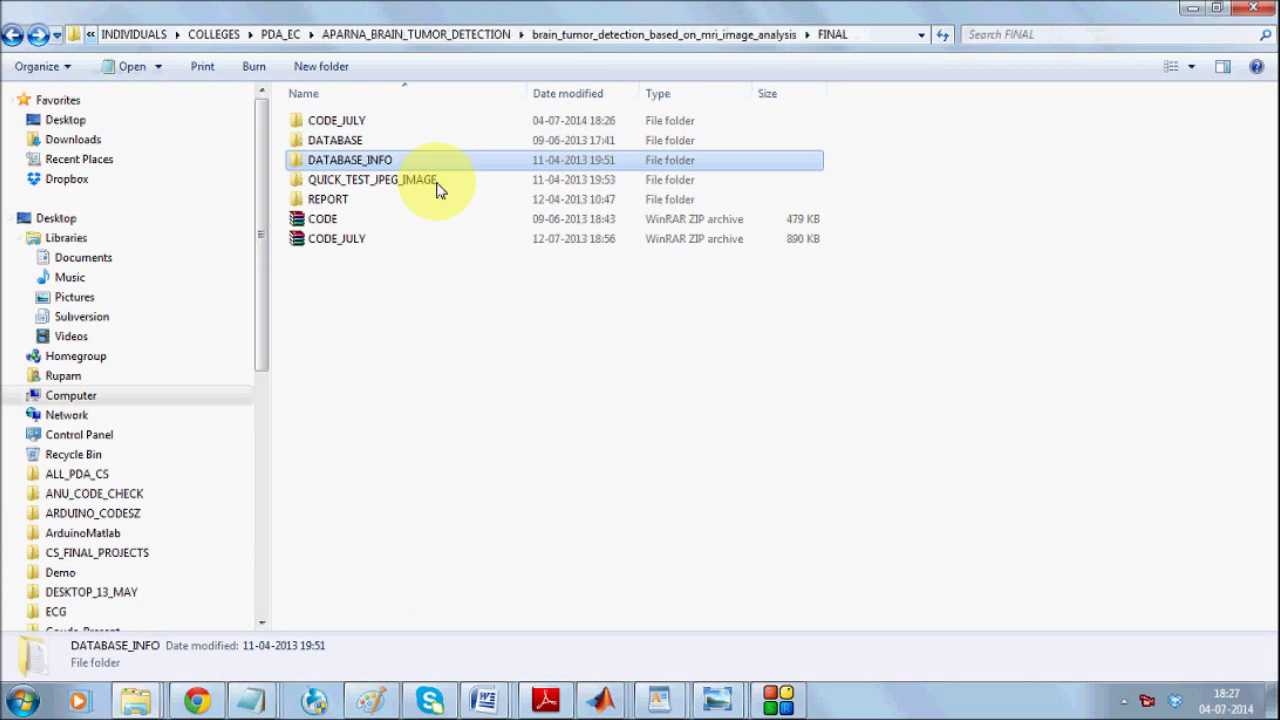
pyautogui.doubleClick(366, 142)
# - Look inside the BRATS_HG0001 case folder, return to DATABASE and scroll through its case folders and truth files
pyautogui.click(376, 124)
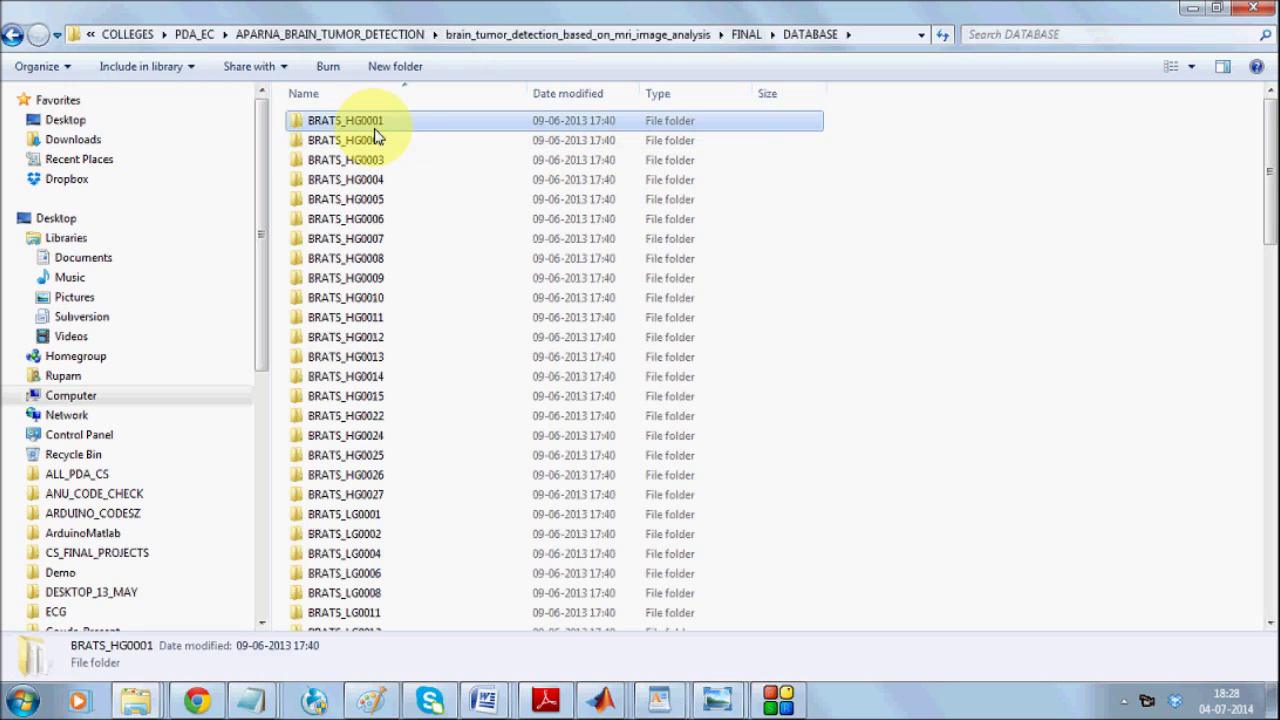
pyautogui.doubleClick(376, 128)
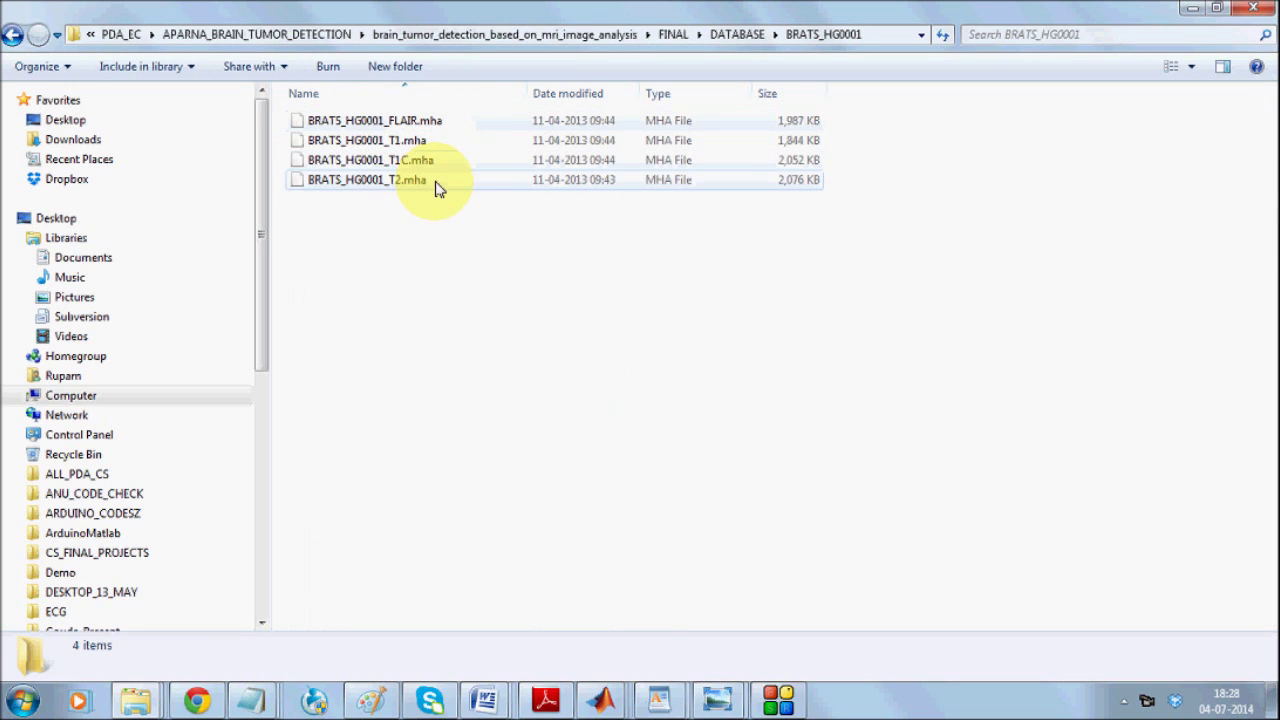
pyautogui.click(12, 34)
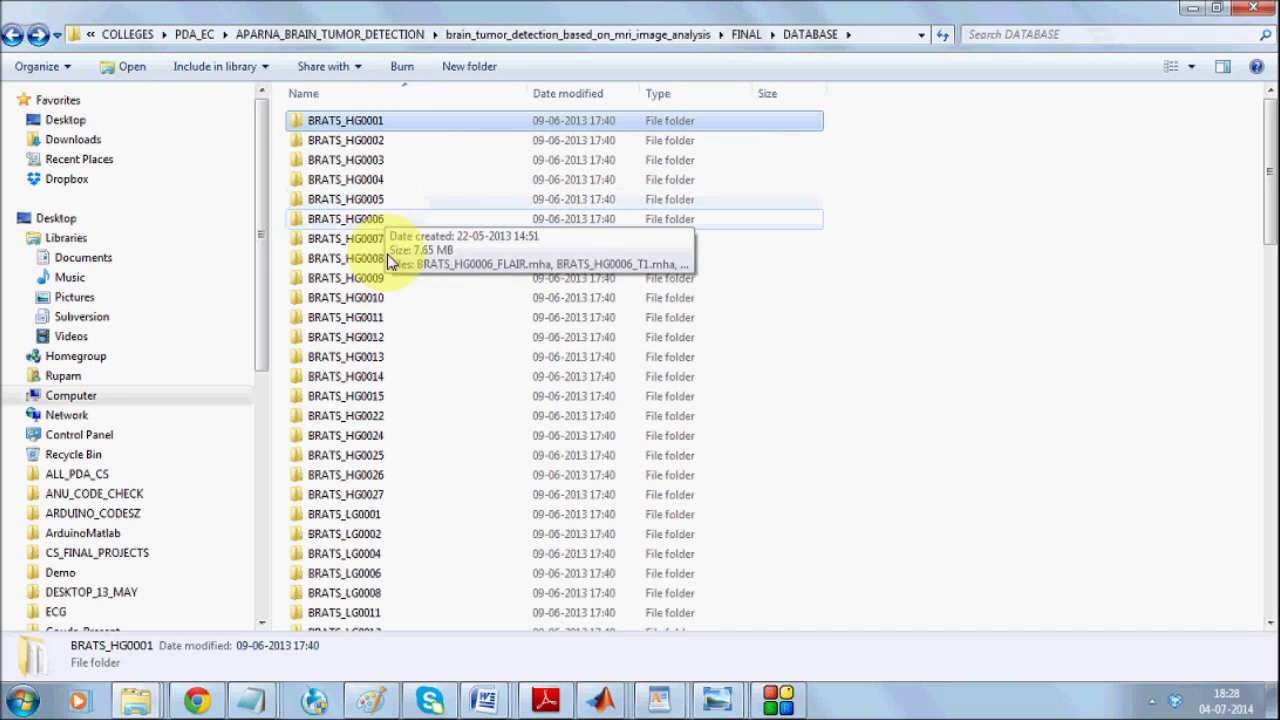
pyautogui.moveTo(1267, 214); pyautogui.dragTo(1272, 378)
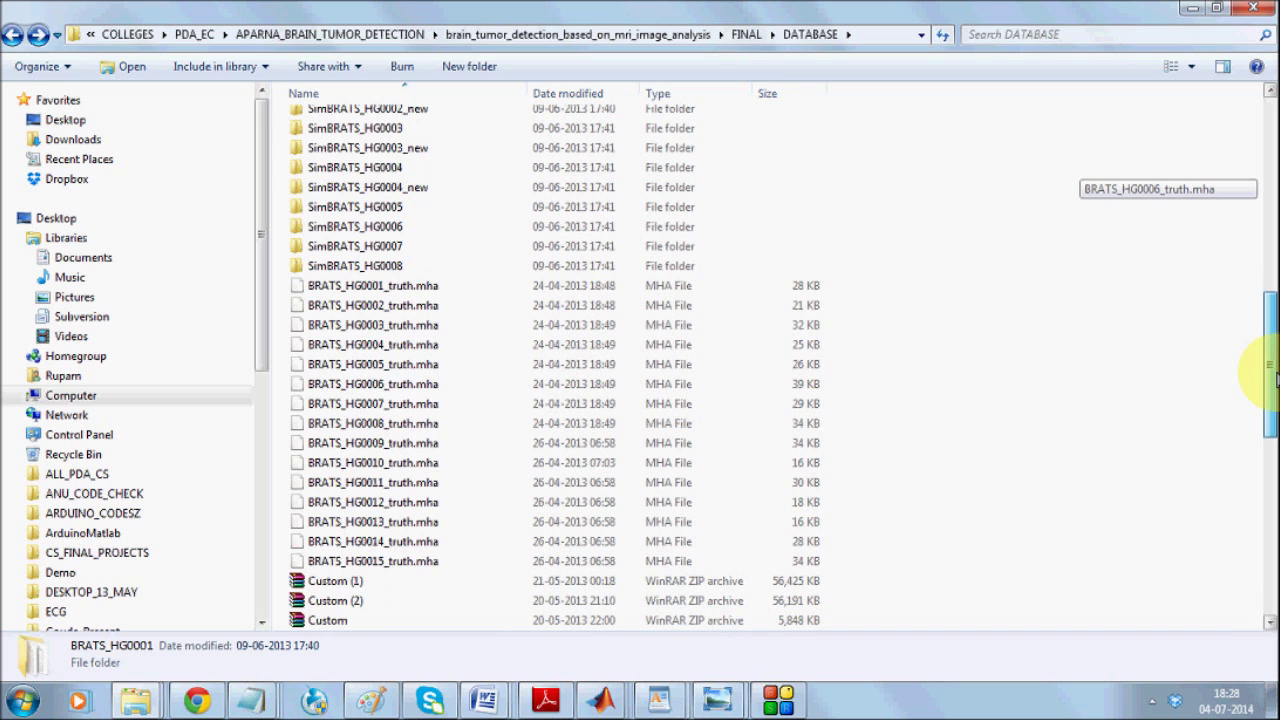
pyautogui.moveTo(1274, 378); pyautogui.dragTo(1274, 312)
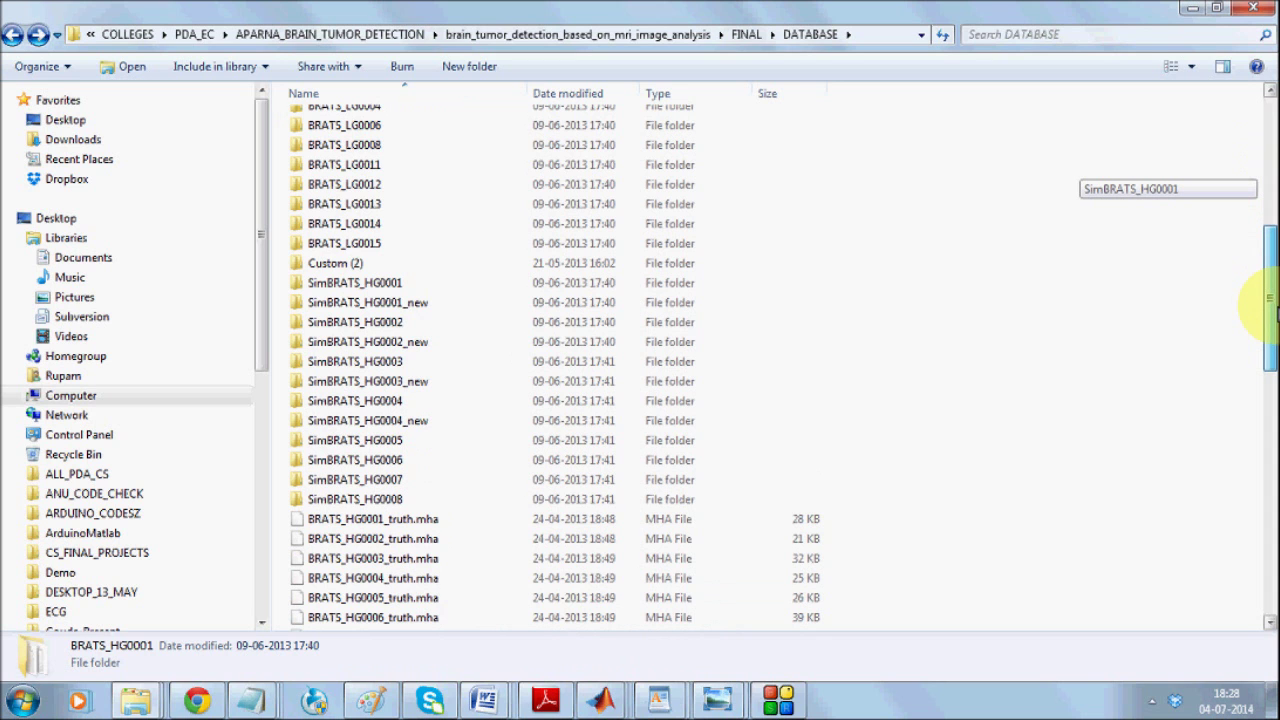
pyautogui.moveTo(1274, 316); pyautogui.dragTo(1274, 420)
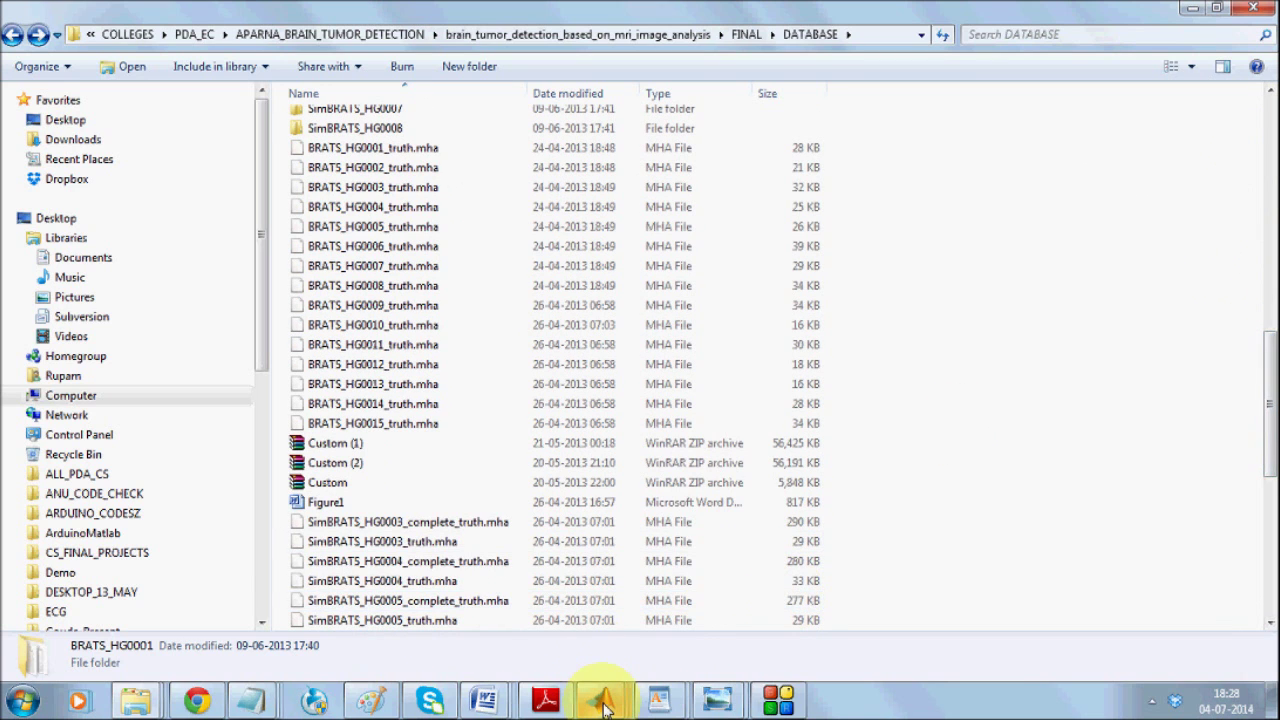
# - Bring up the MainGUI.fig layout editor and run it to open the tumour-detection window
pyautogui.moveTo(603, 705)
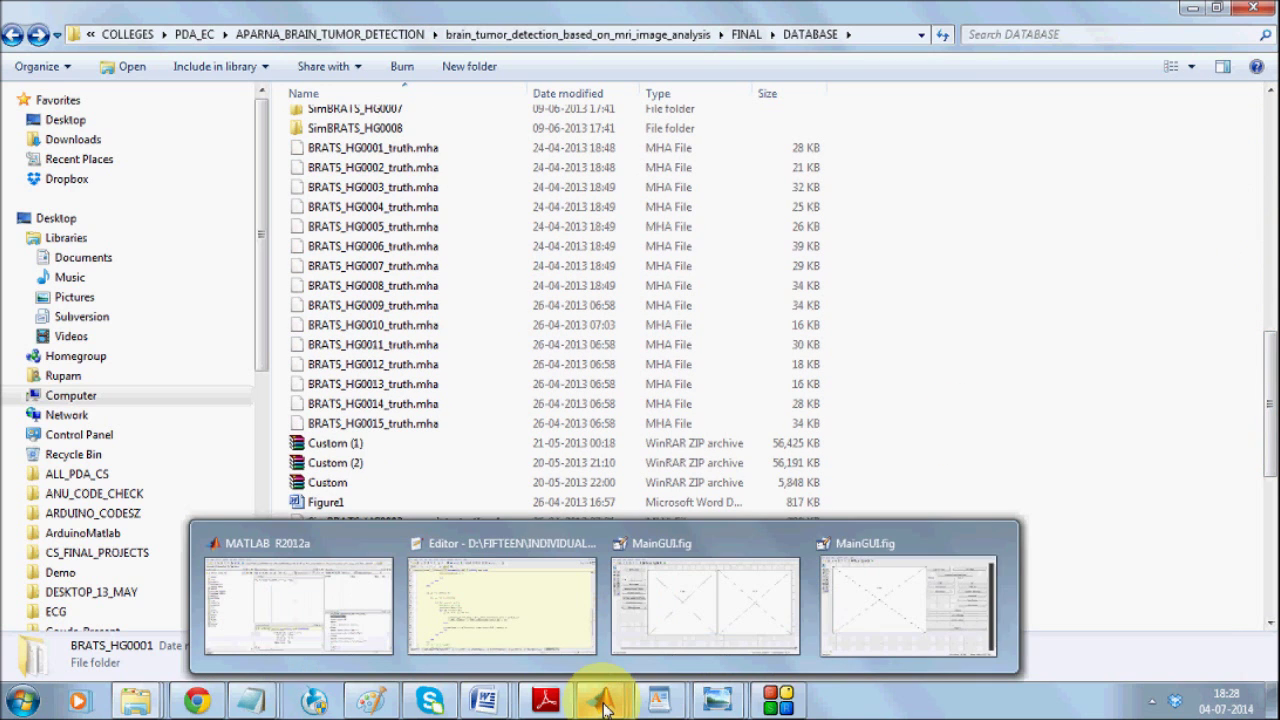
pyautogui.click(843, 650)
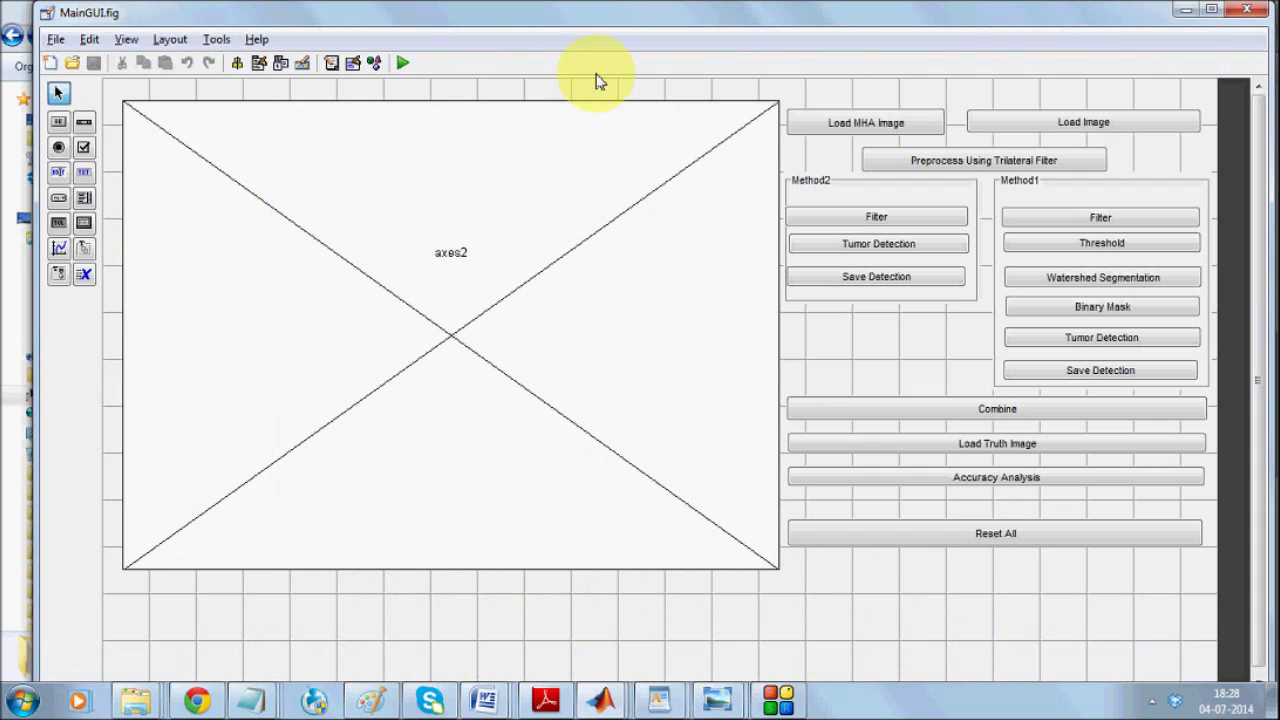
pyautogui.click(400, 66)
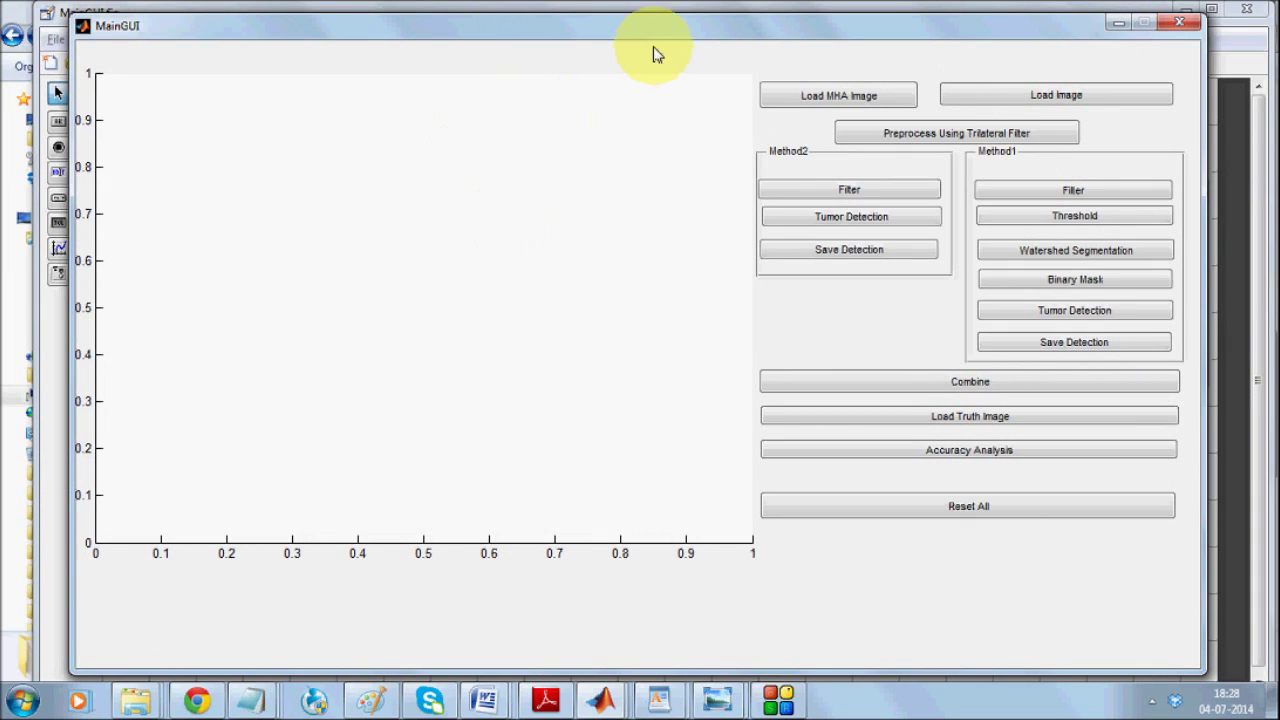
pyautogui.click(851, 90)
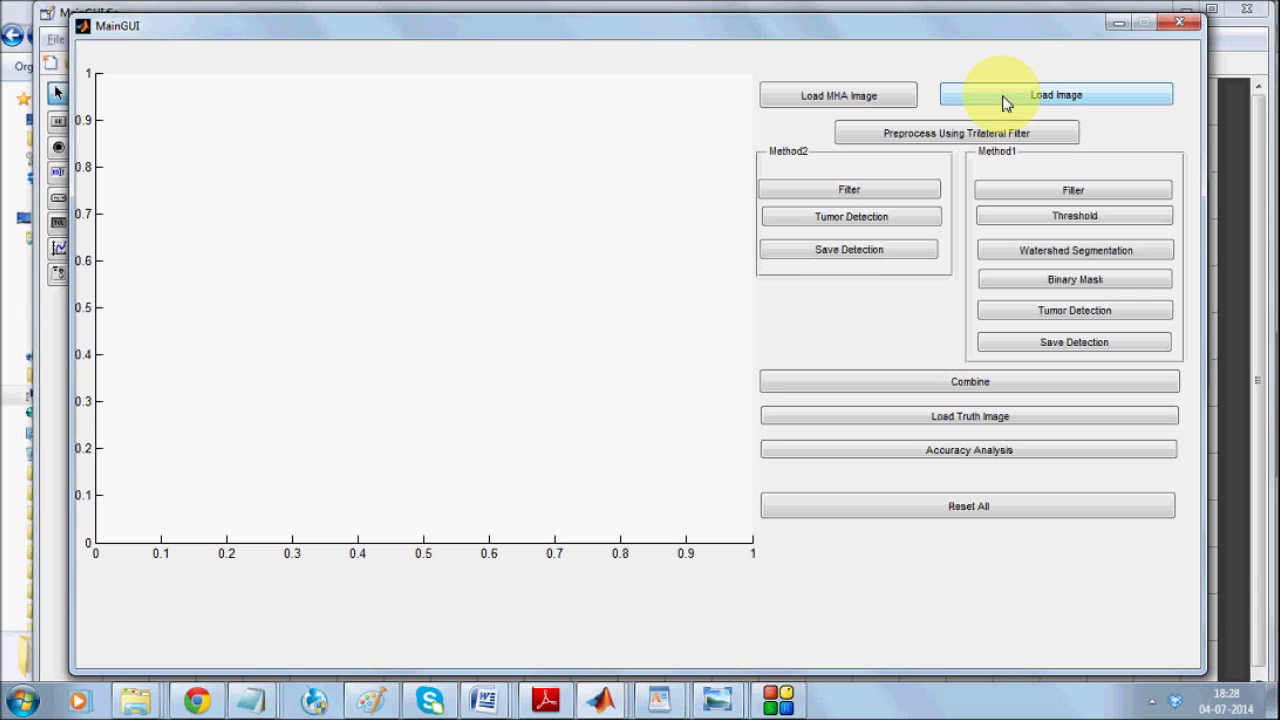
# - Load BRATS_HG0001_FLAIR.mha from DATABASE > BRATS_HG0001 as the Actual Image
pyautogui.click(829, 97)
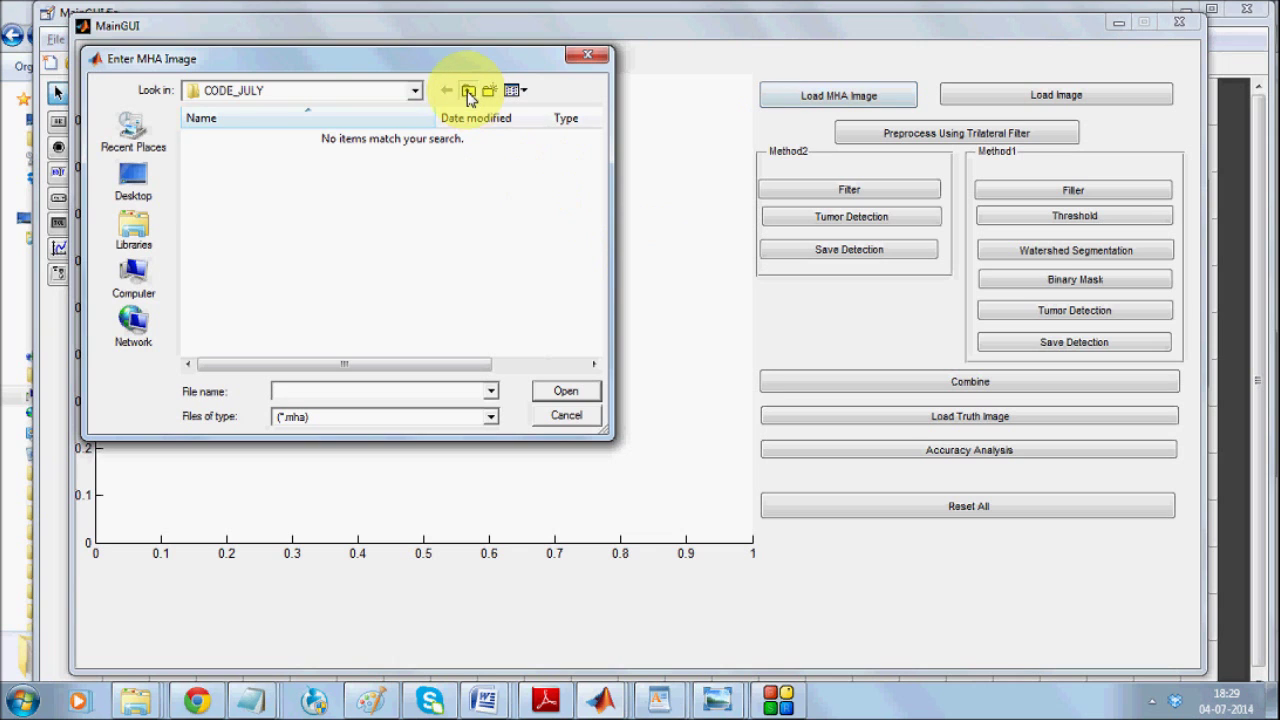
pyautogui.click(467, 91)
pyautogui.doubleClick(257, 160)
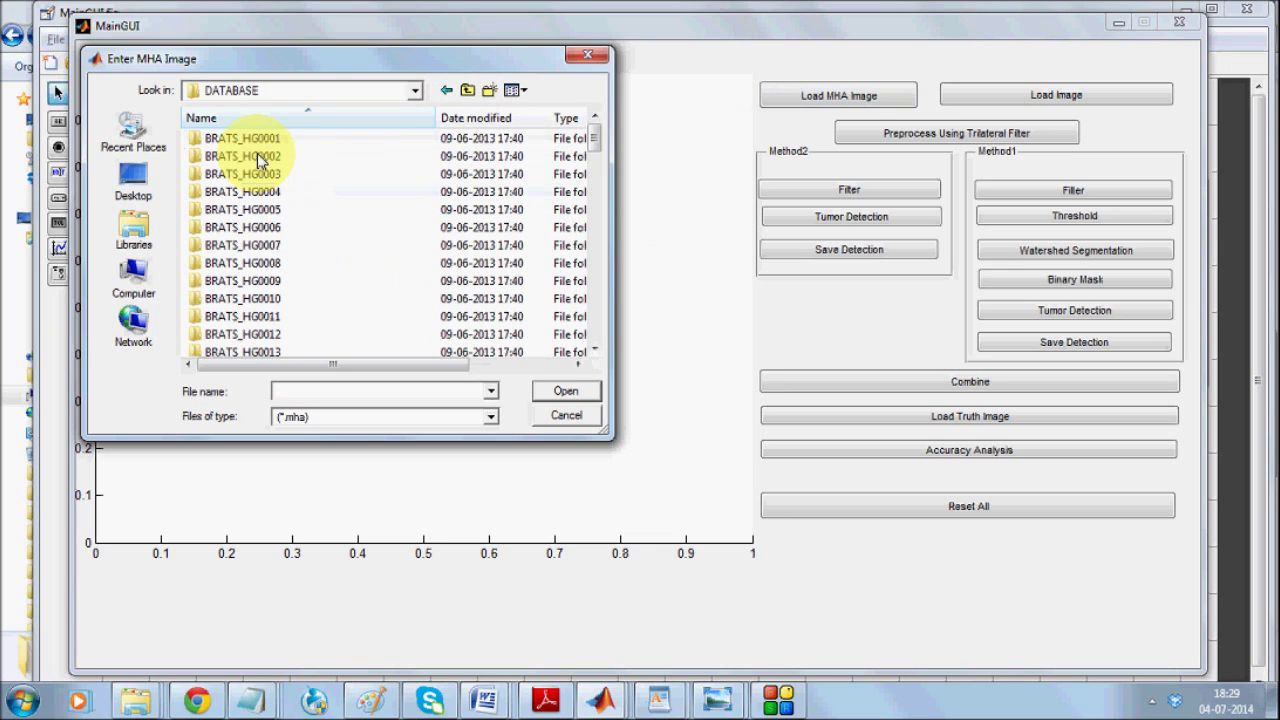
pyautogui.doubleClick(259, 143)
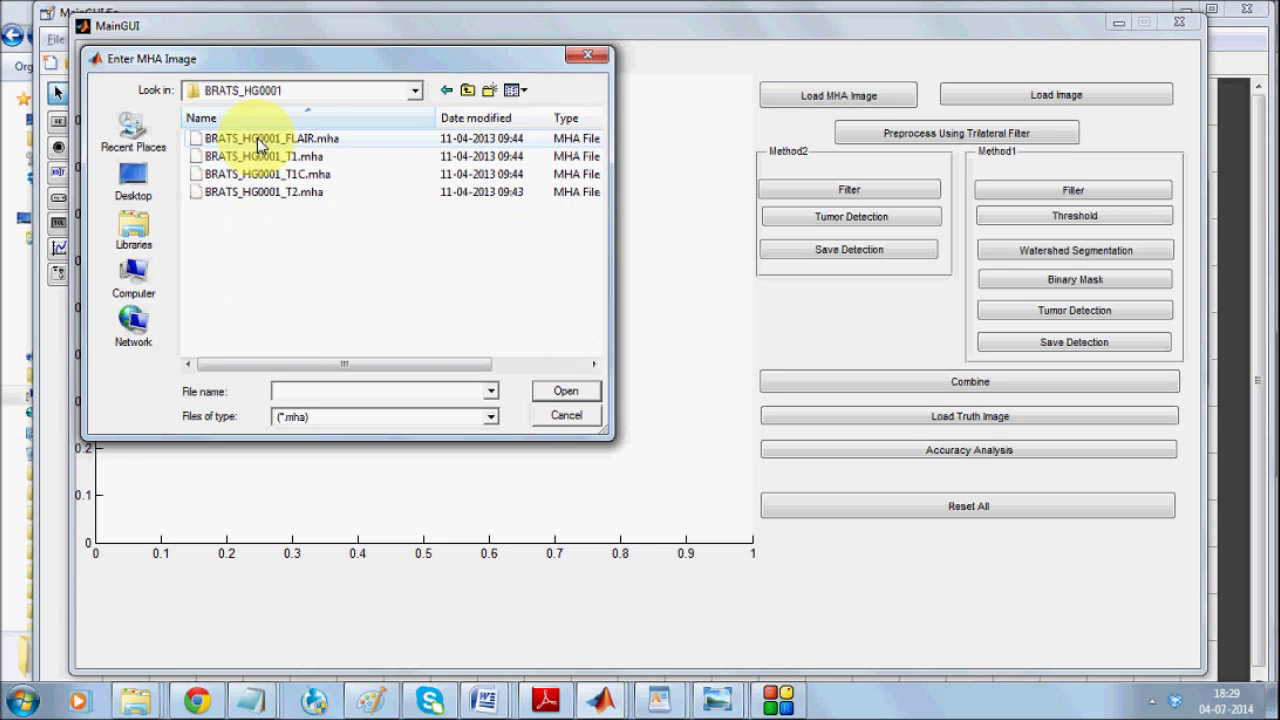
pyautogui.doubleClick(259, 143)
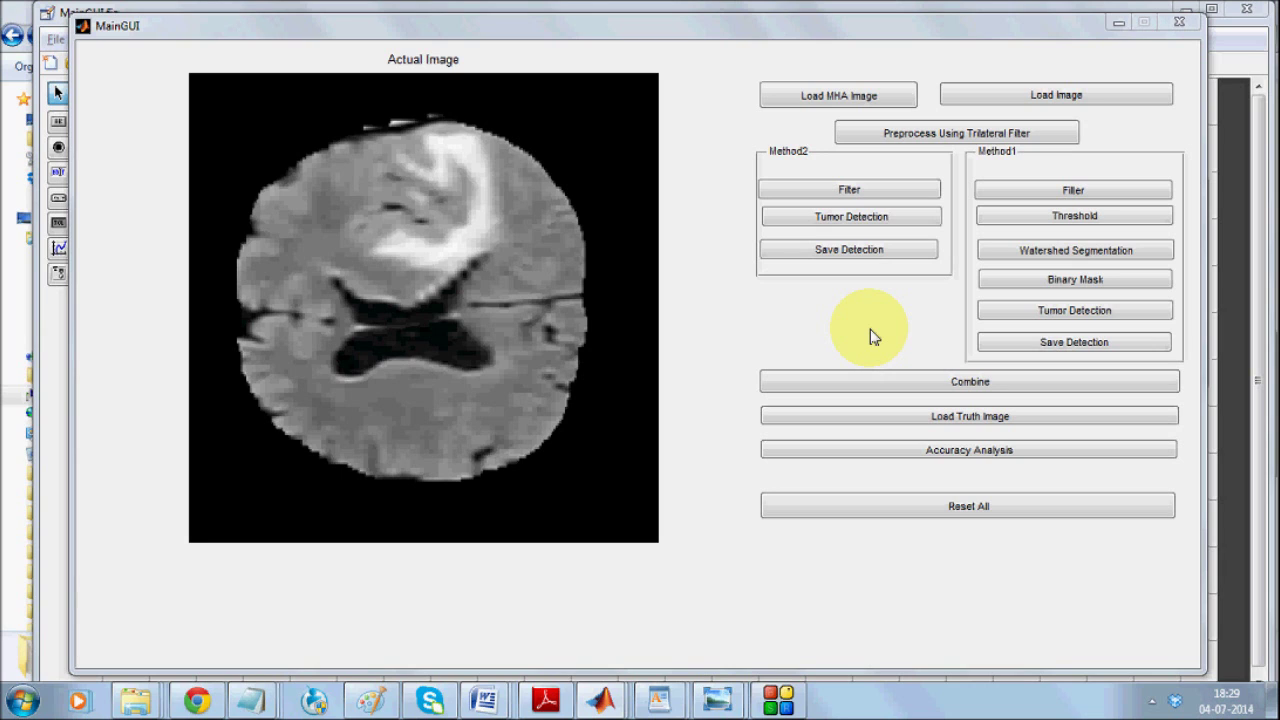
# - Apply trilateral-filter preprocessing to the FLAIR scan and dismiss the variance improvement report
pyautogui.click(968, 136)
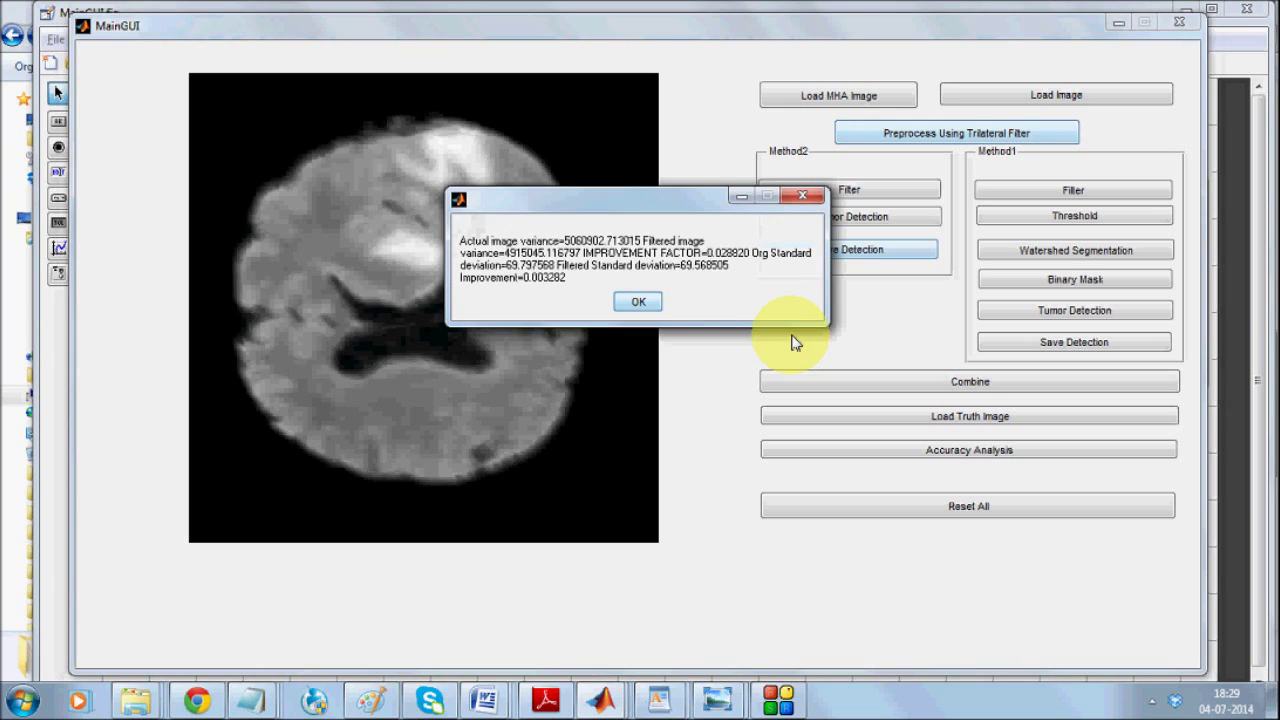
pyautogui.click(634, 306)
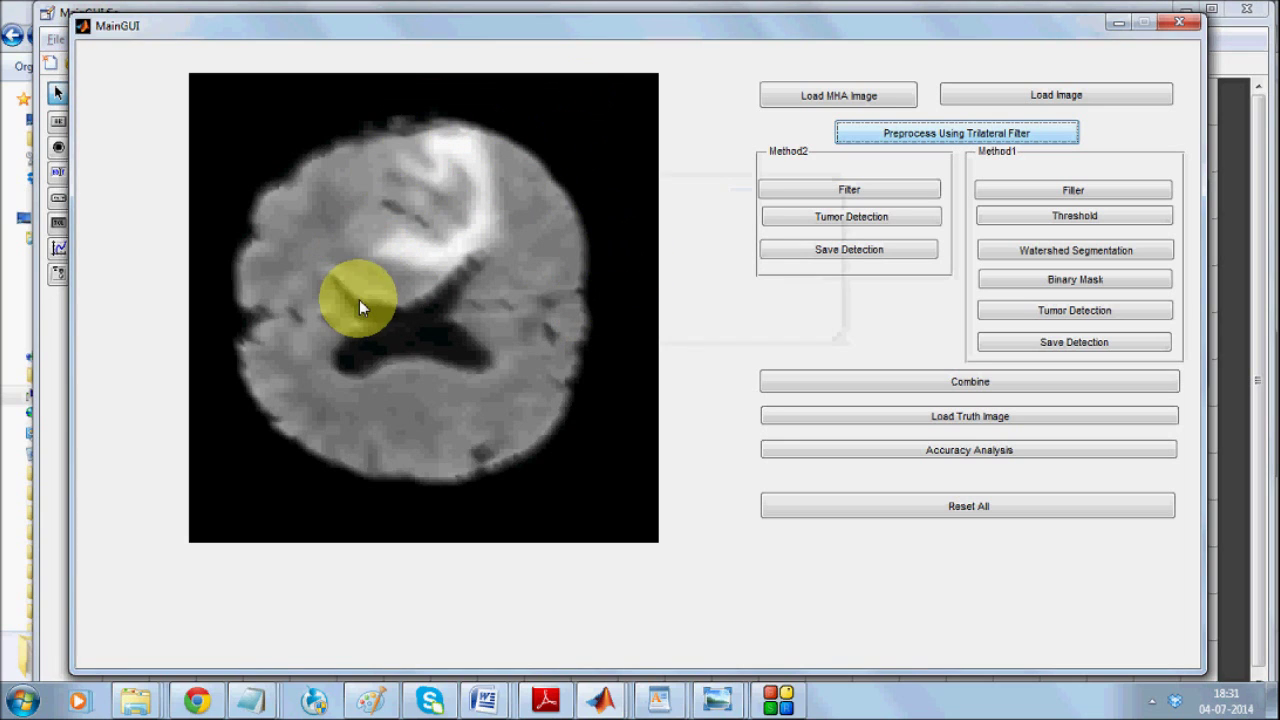
# - Run Method2 Filter and Tumor Detection to box the tumour in red, then save the detection
pyautogui.click(852, 198)
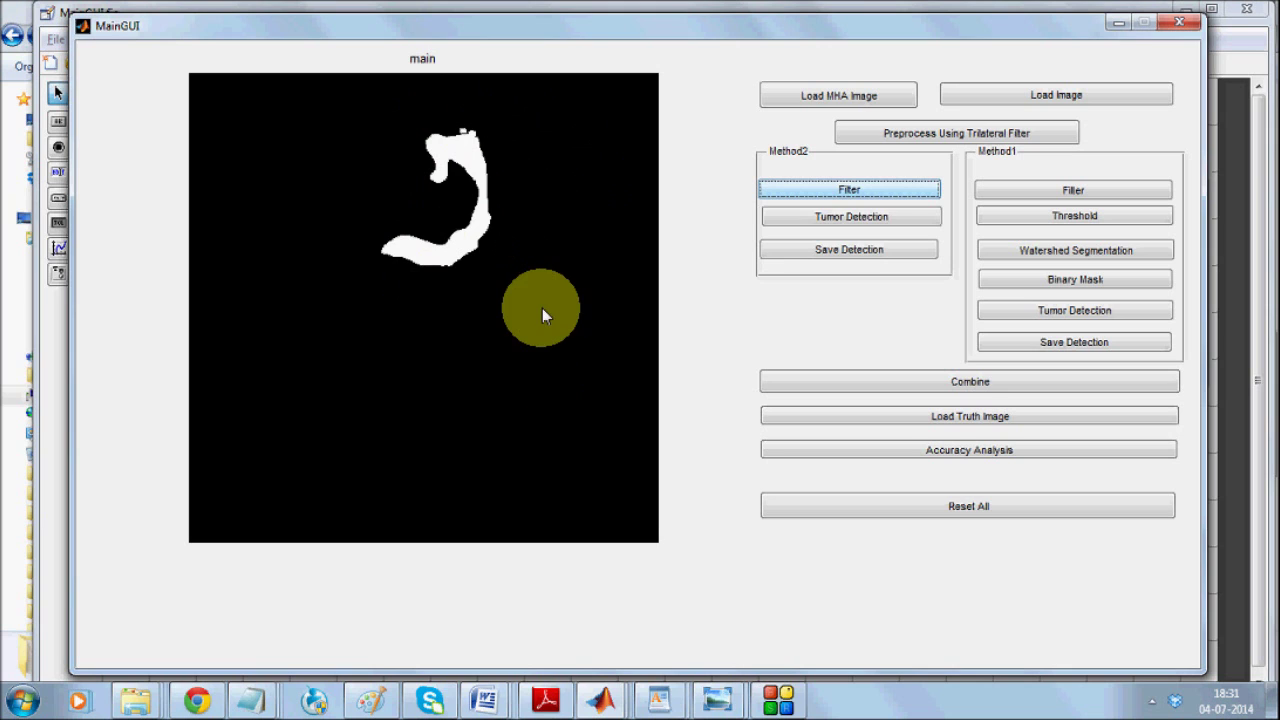
pyautogui.click(851, 218)
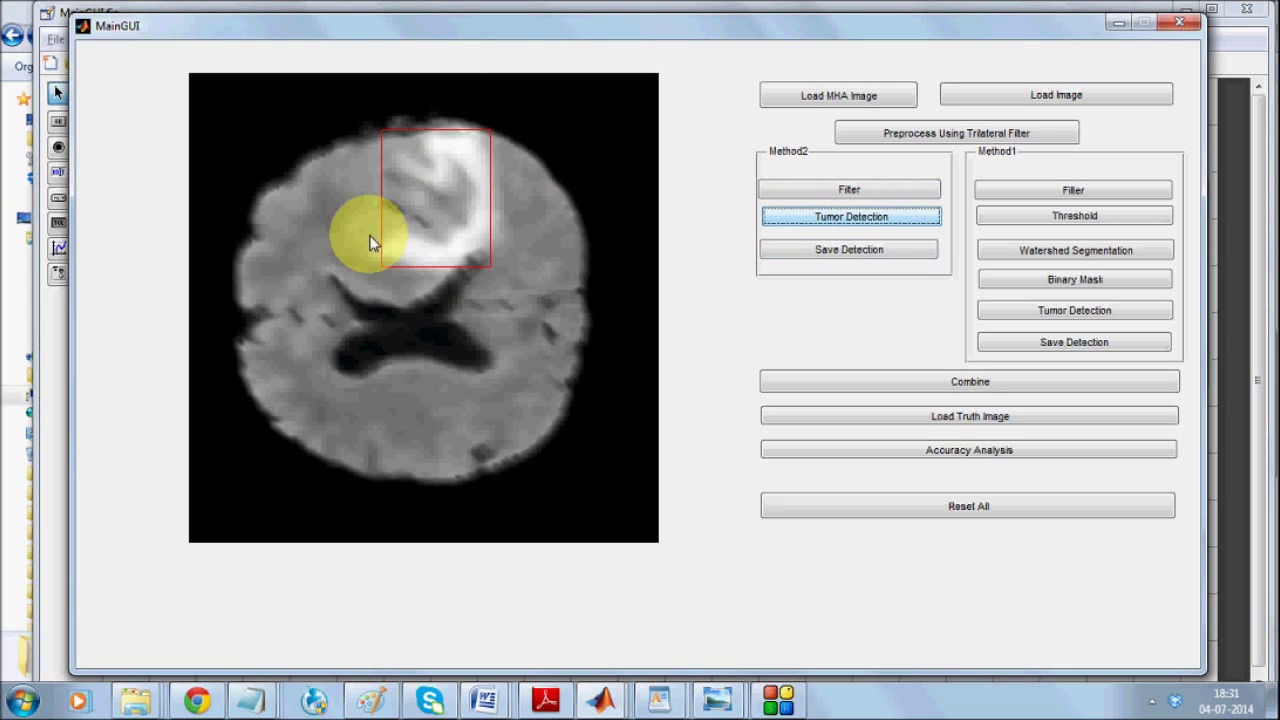
pyautogui.click(838, 256)
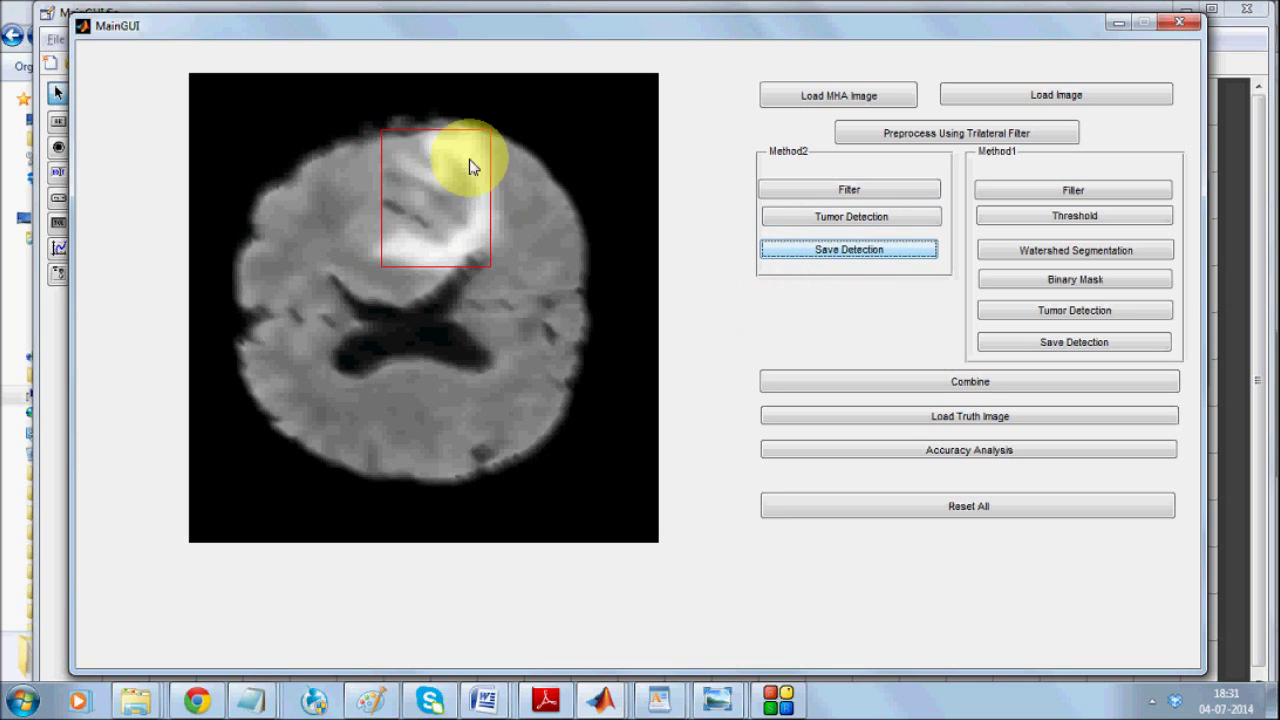
# - Reload a BRATS_HG0001 scan from DATABASE and apply trilateral-filter preprocessing to it again
pyautogui.click(849, 101)
pyautogui.click(467, 90)
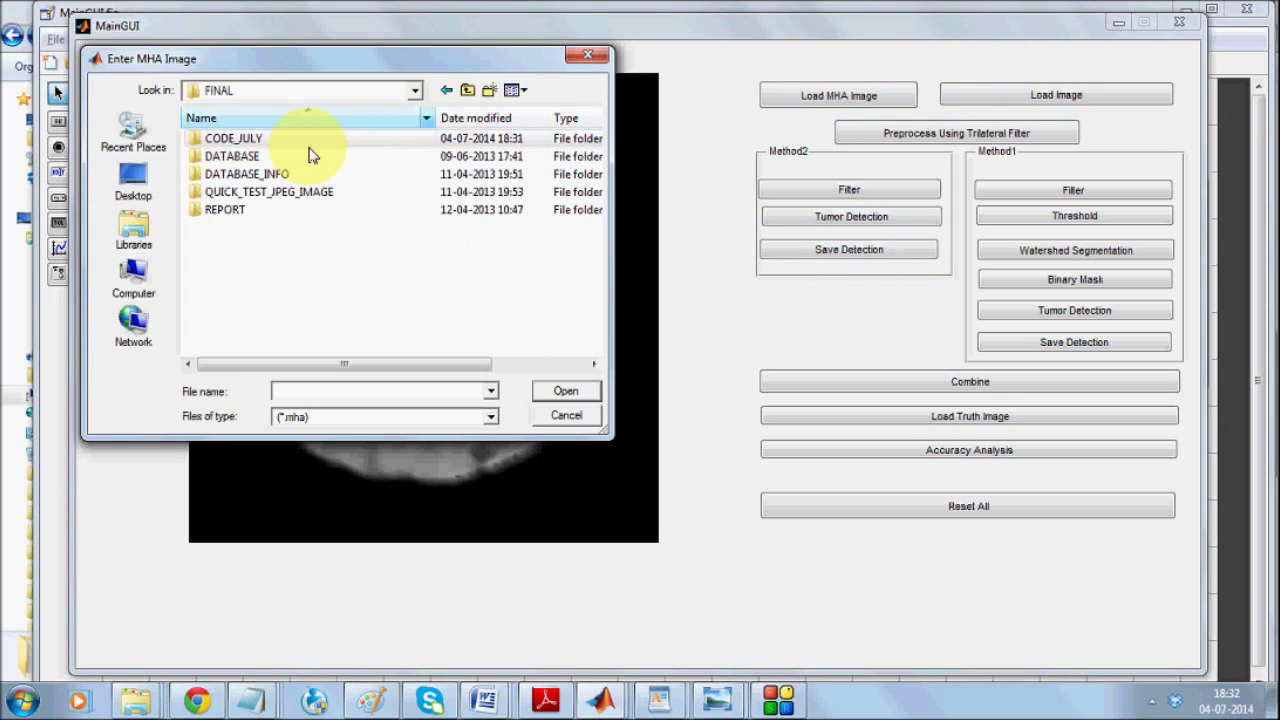
pyautogui.doubleClick(282, 157)
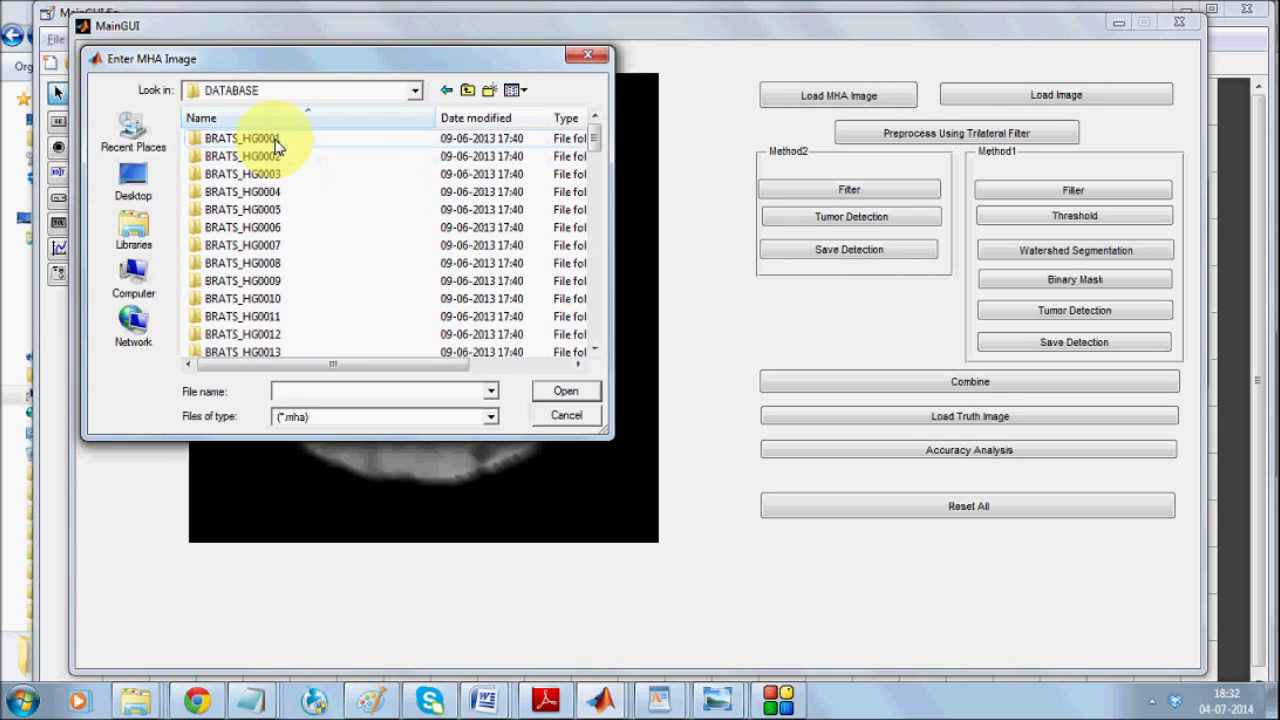
pyautogui.doubleClick(276, 141)
pyautogui.doubleClick(275, 139)
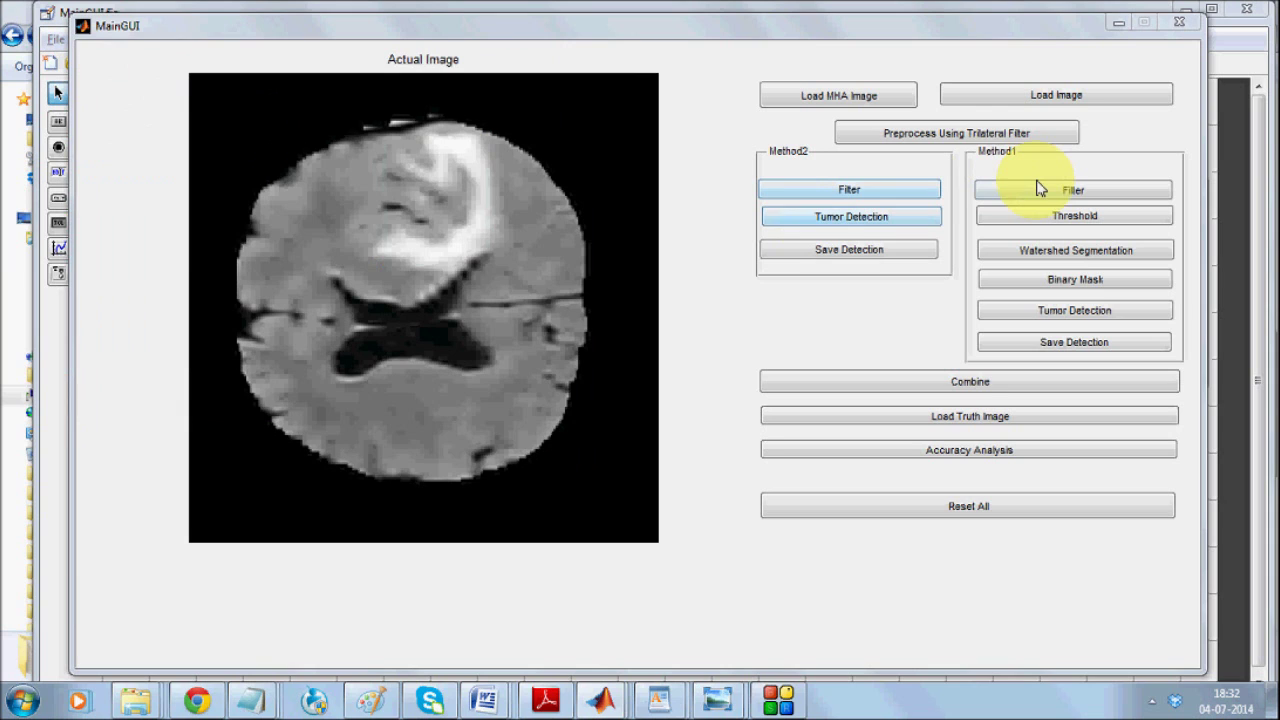
pyautogui.click(920, 134)
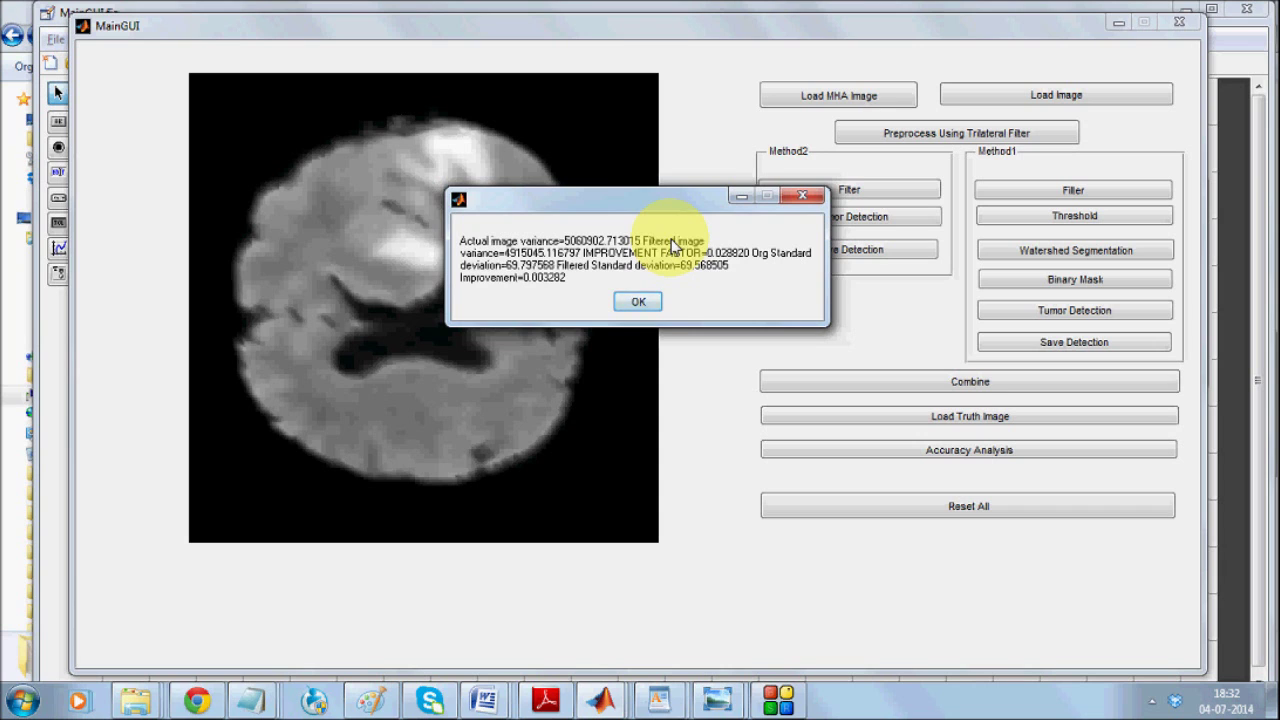
# - Dismiss the filter report, then run Method1's median filter, thresholding and watershed segmentation
pyautogui.click(644, 303)
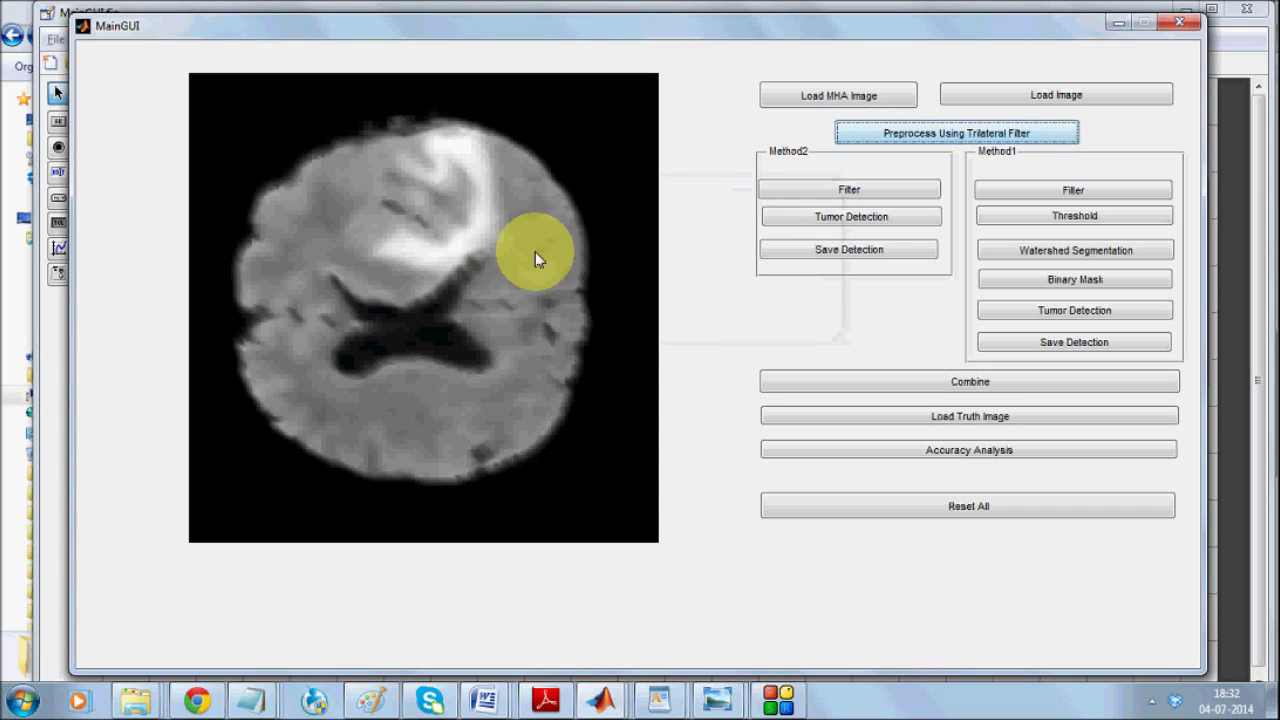
pyautogui.click(1013, 198)
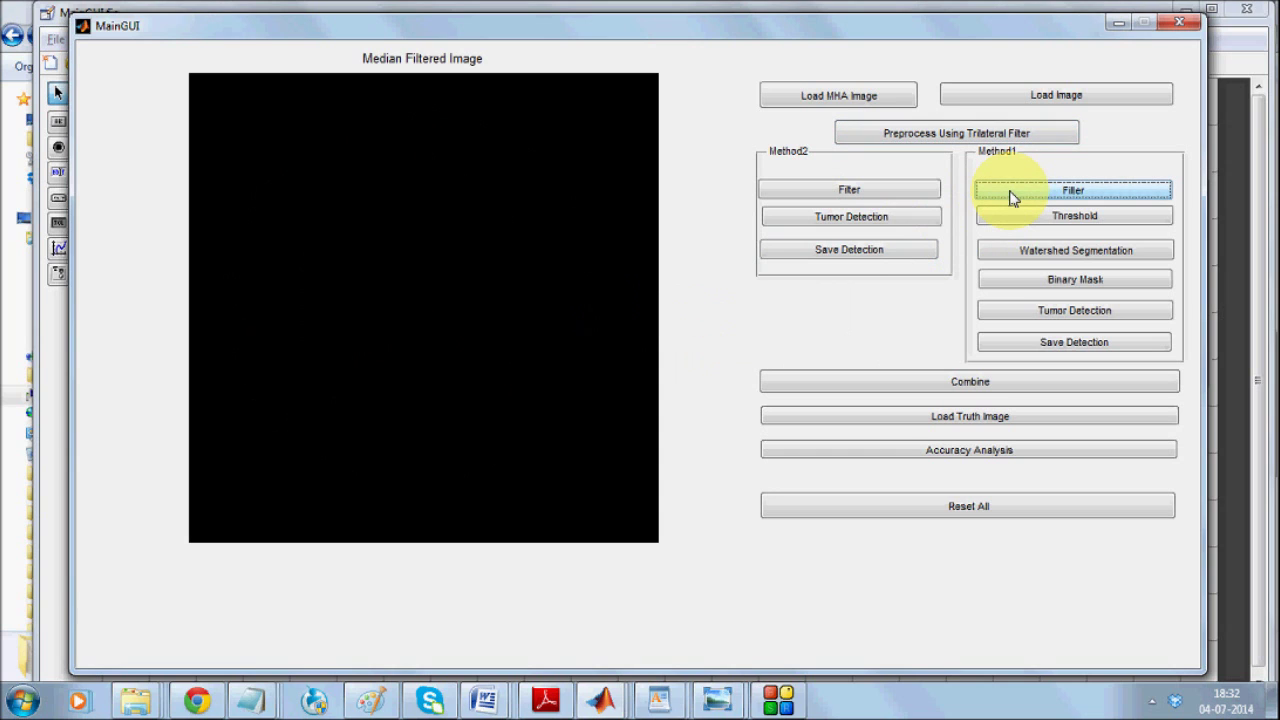
pyautogui.click(1058, 218)
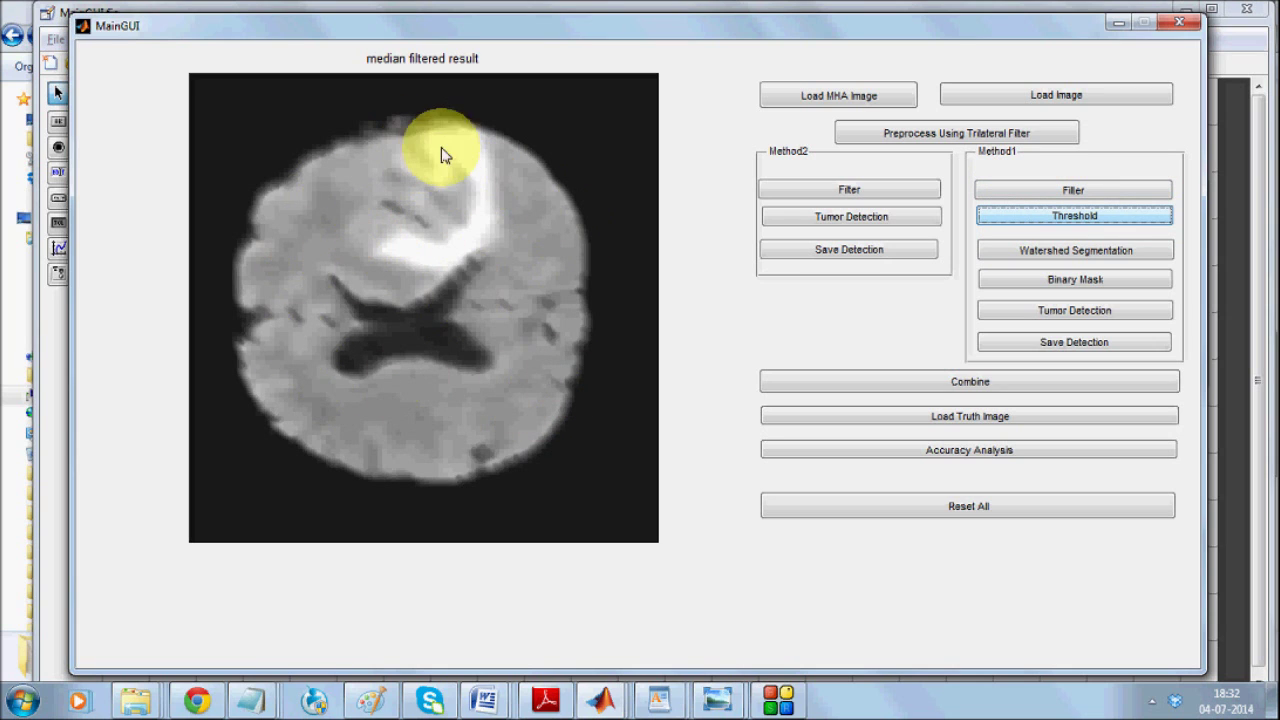
pyautogui.click(1028, 258)
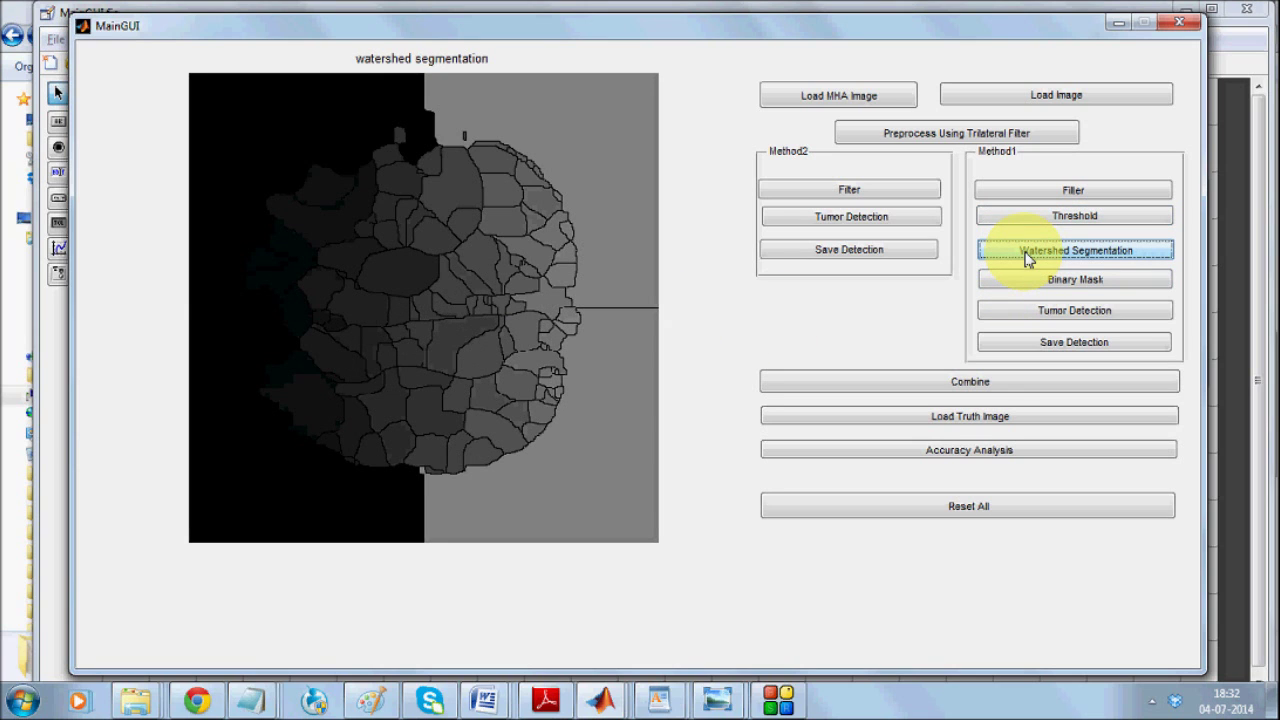
# - Build the binary tumour mask, overlay the detected tumour in green, and save the detection
pyautogui.click(1128, 289)
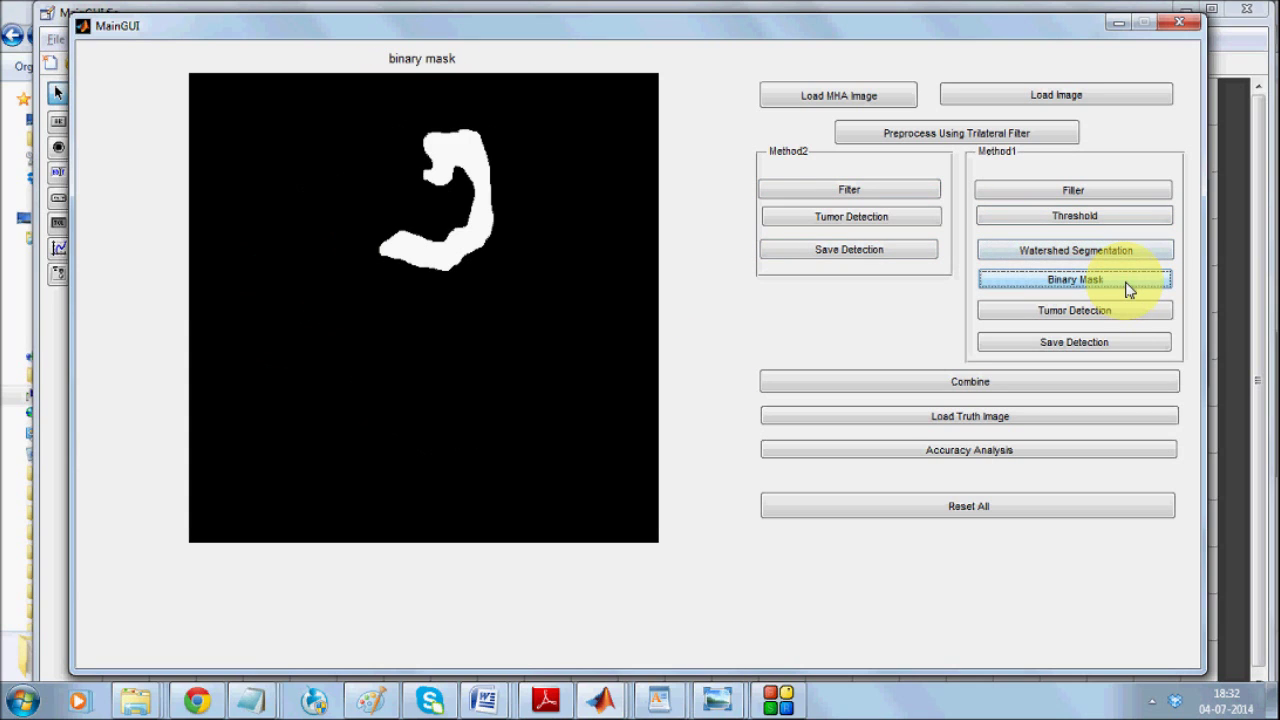
pyautogui.click(1110, 316)
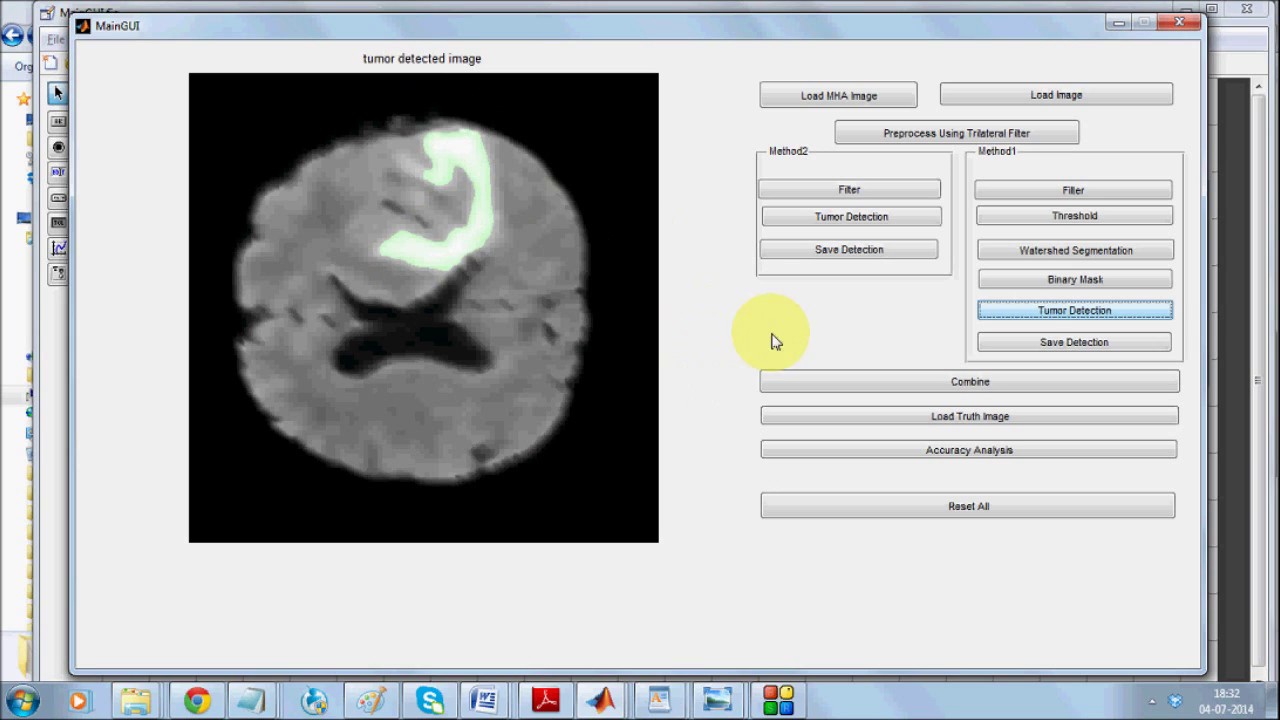
pyautogui.click(1056, 350)
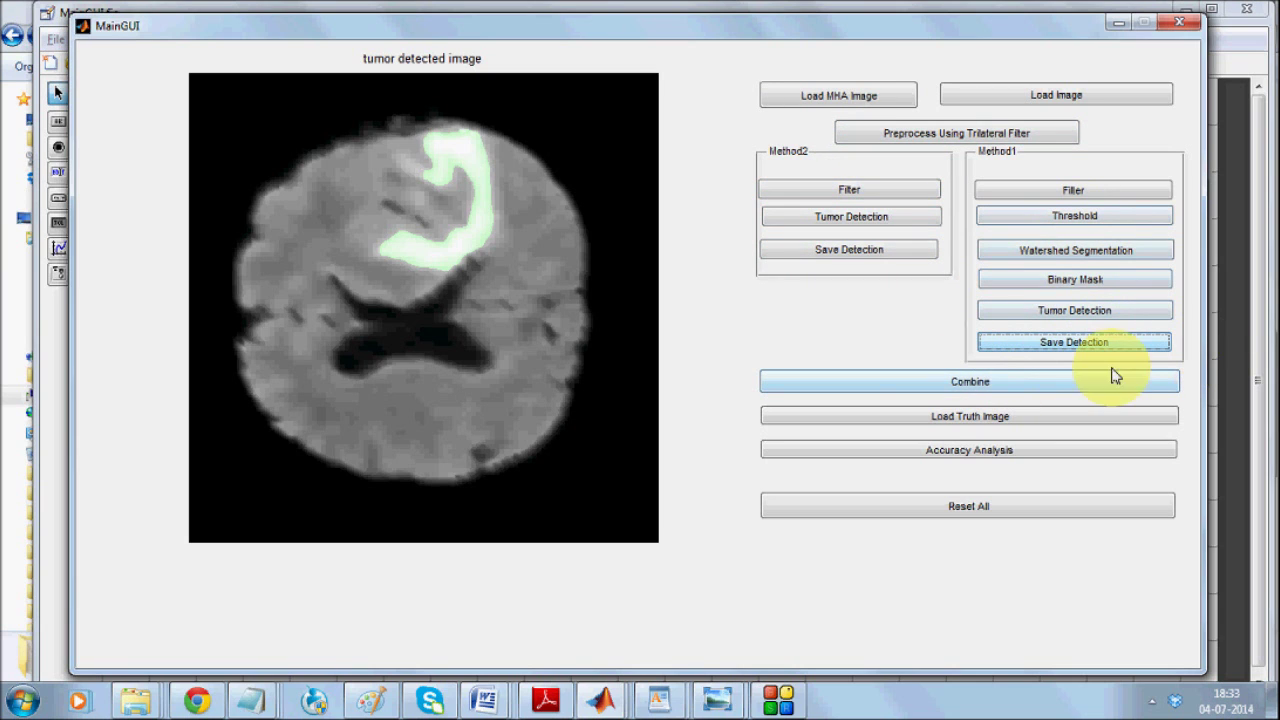
# - Combine the two methods' detections, framing the white tumour with a red box on the yellow-tinted slice
pyautogui.click(925, 388)
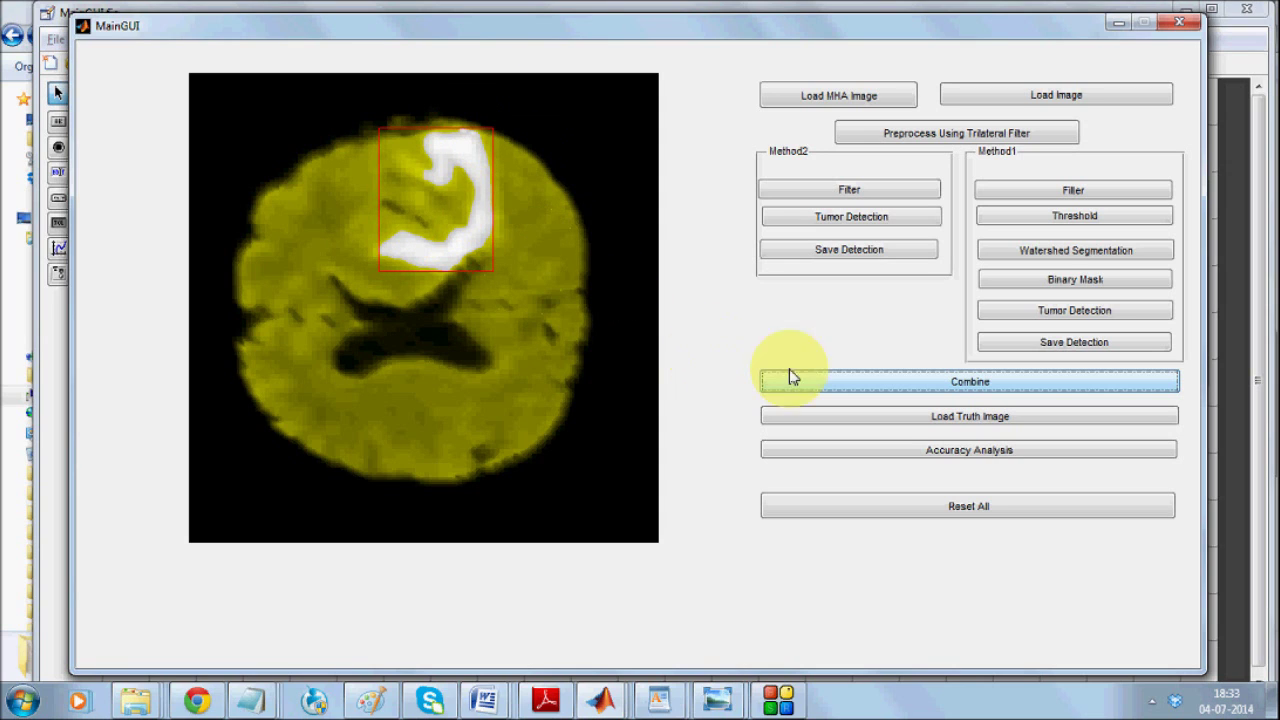
# - Load BRATS_HG0001_truth.mha from DATABASE and check detection accuracy against it (99.8615)
pyautogui.click(953, 418)
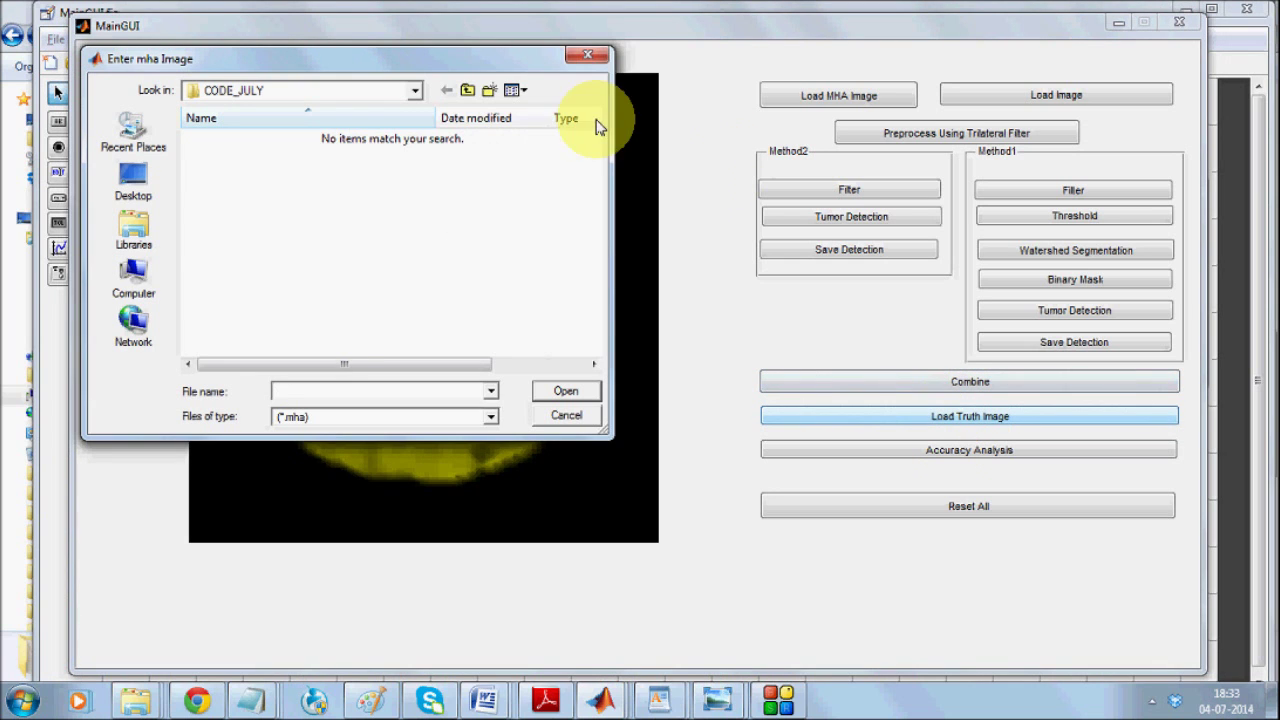
pyautogui.click(467, 90)
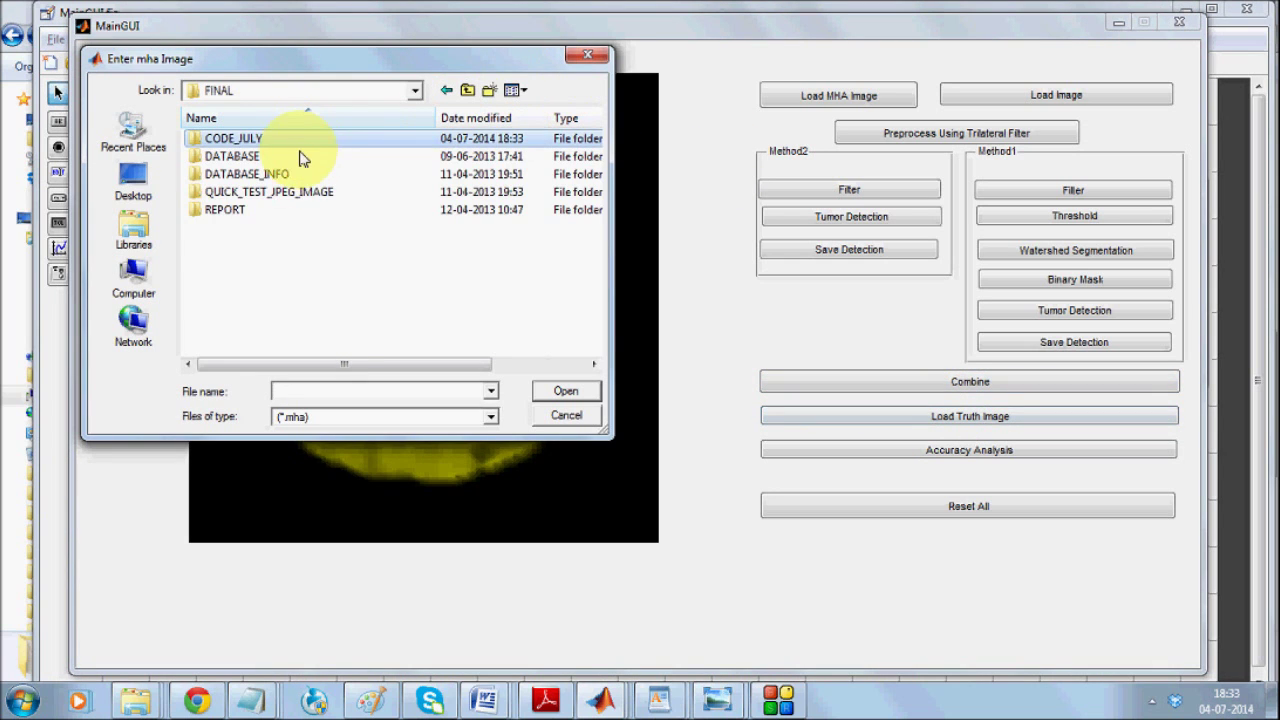
pyautogui.doubleClick(279, 160)
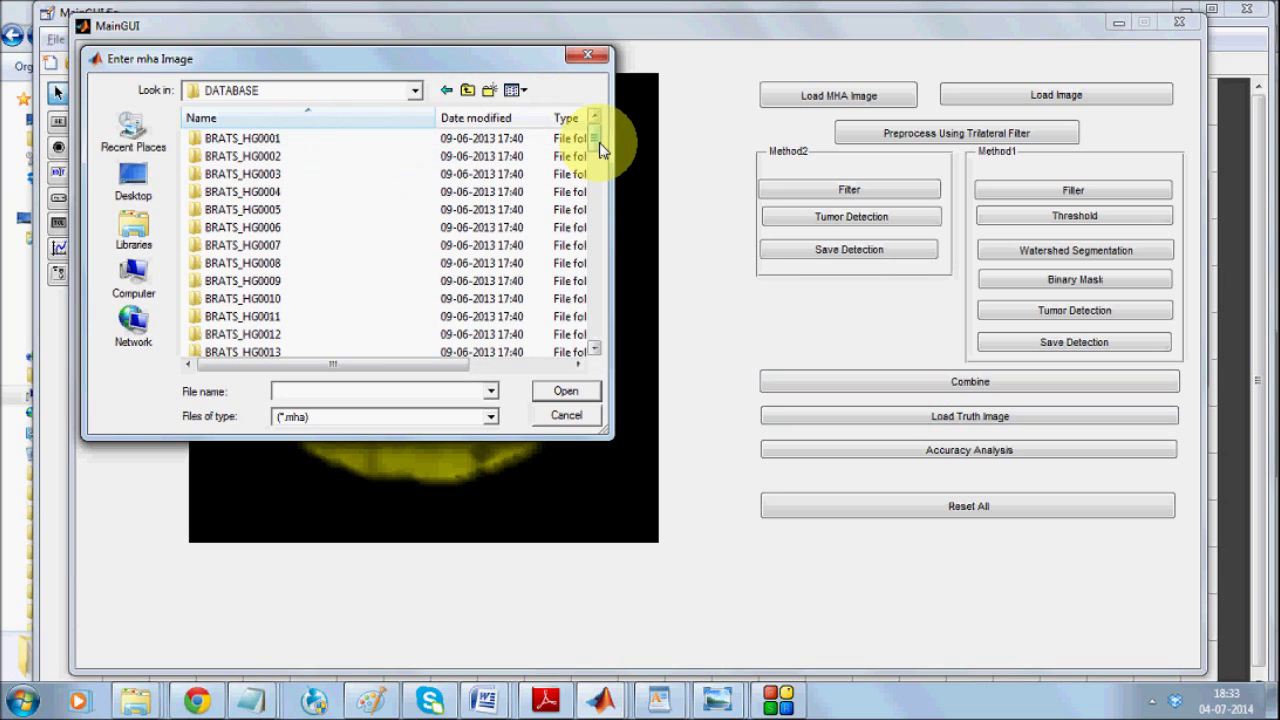
pyautogui.click(597, 226)
pyautogui.click(597, 226)
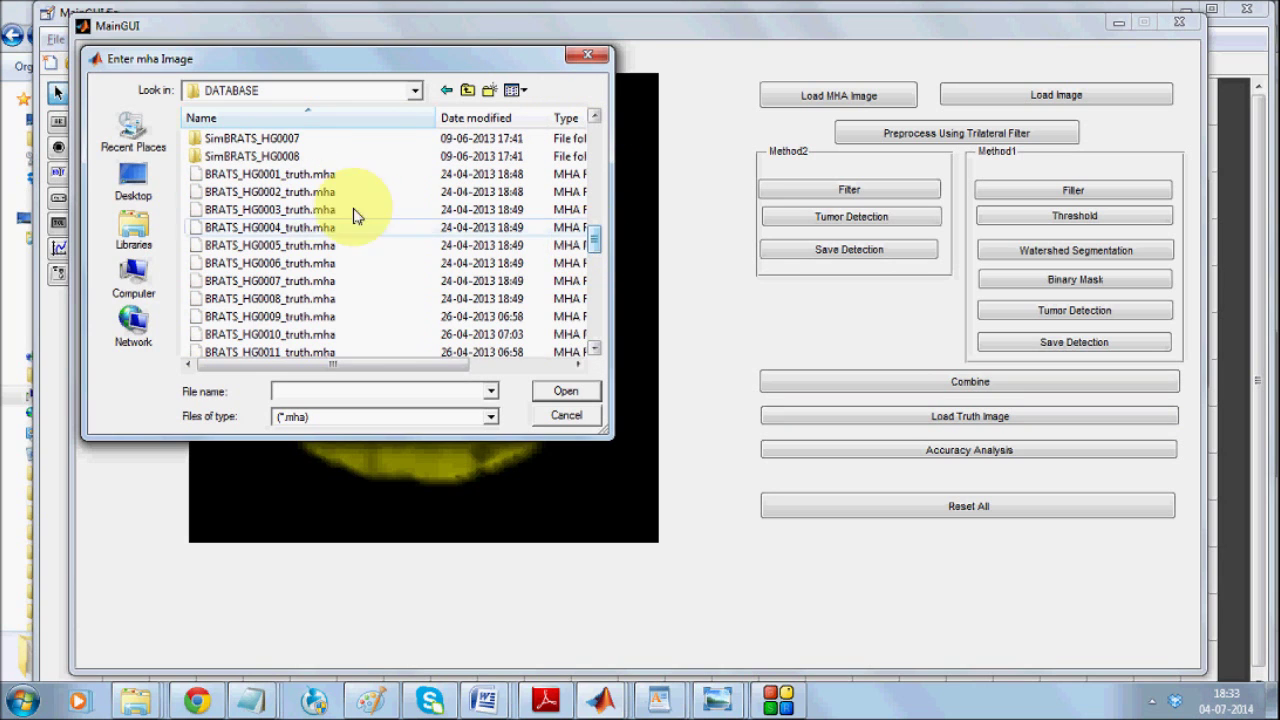
pyautogui.click(305, 175)
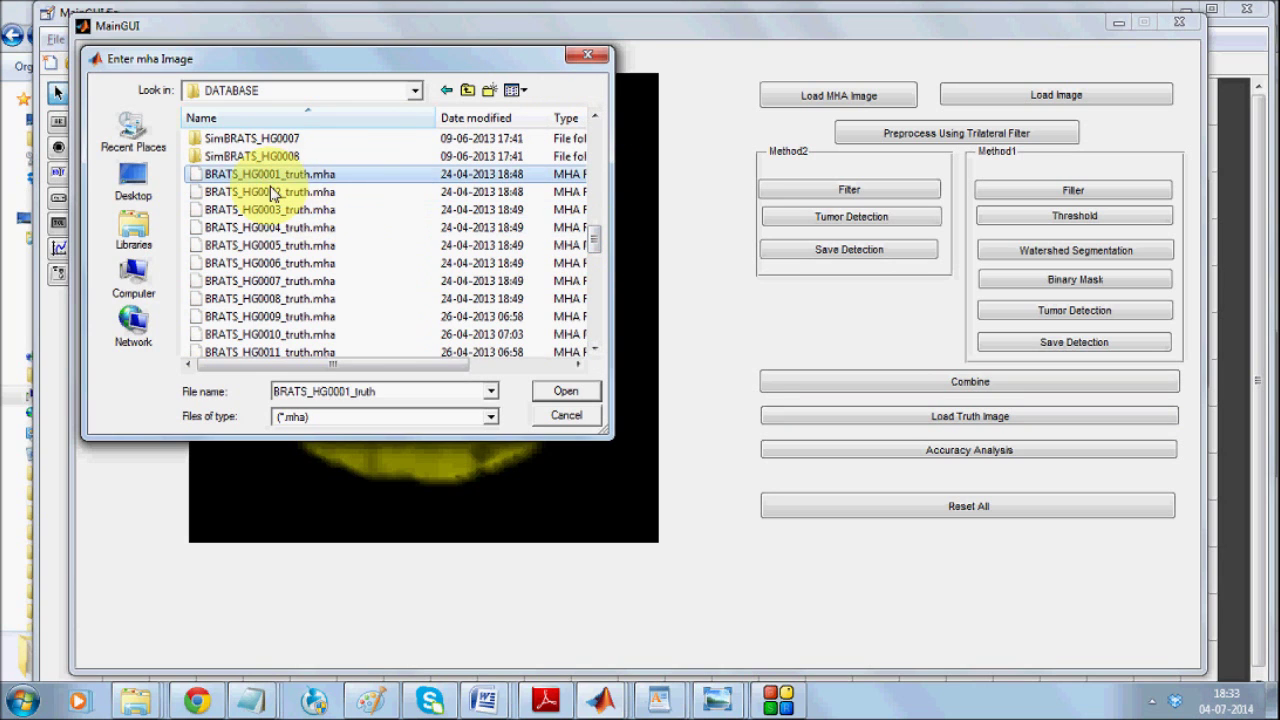
pyautogui.doubleClick(321, 173)
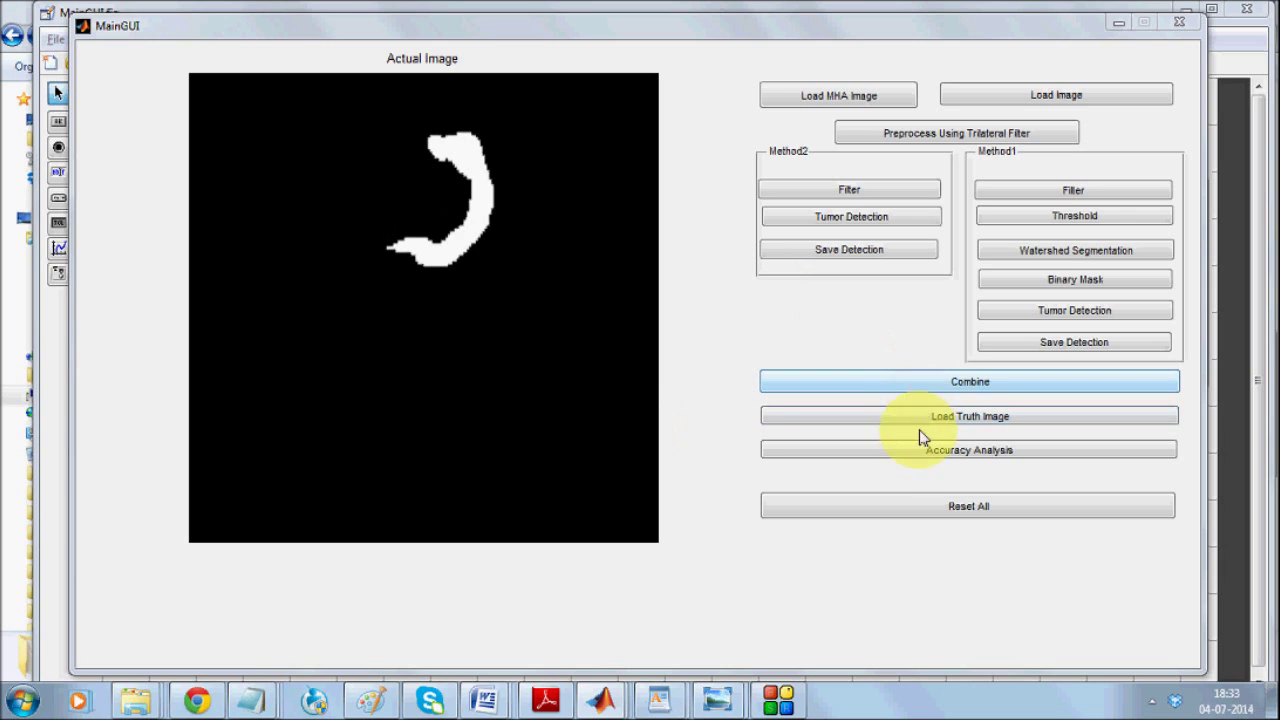
pyautogui.click(920, 456)
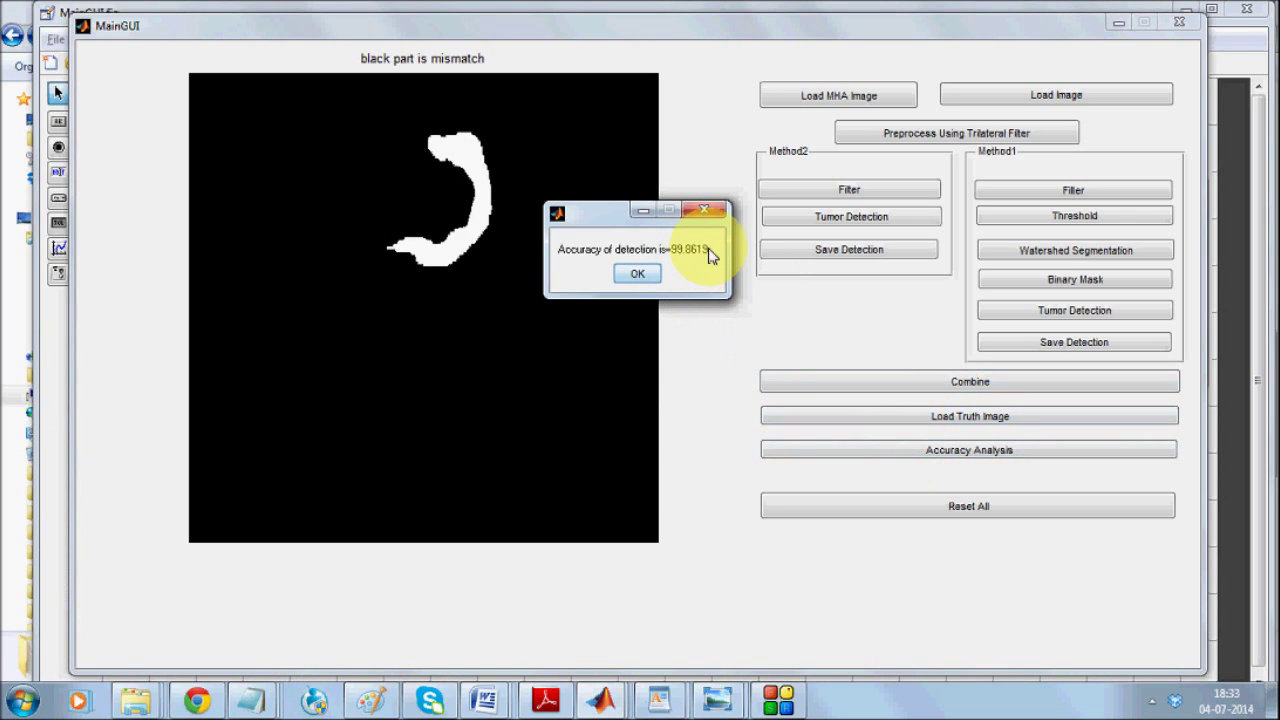
# - Dismiss the 99.8619 accuracy result and reset everything for the next case
pyautogui.click(639, 274)
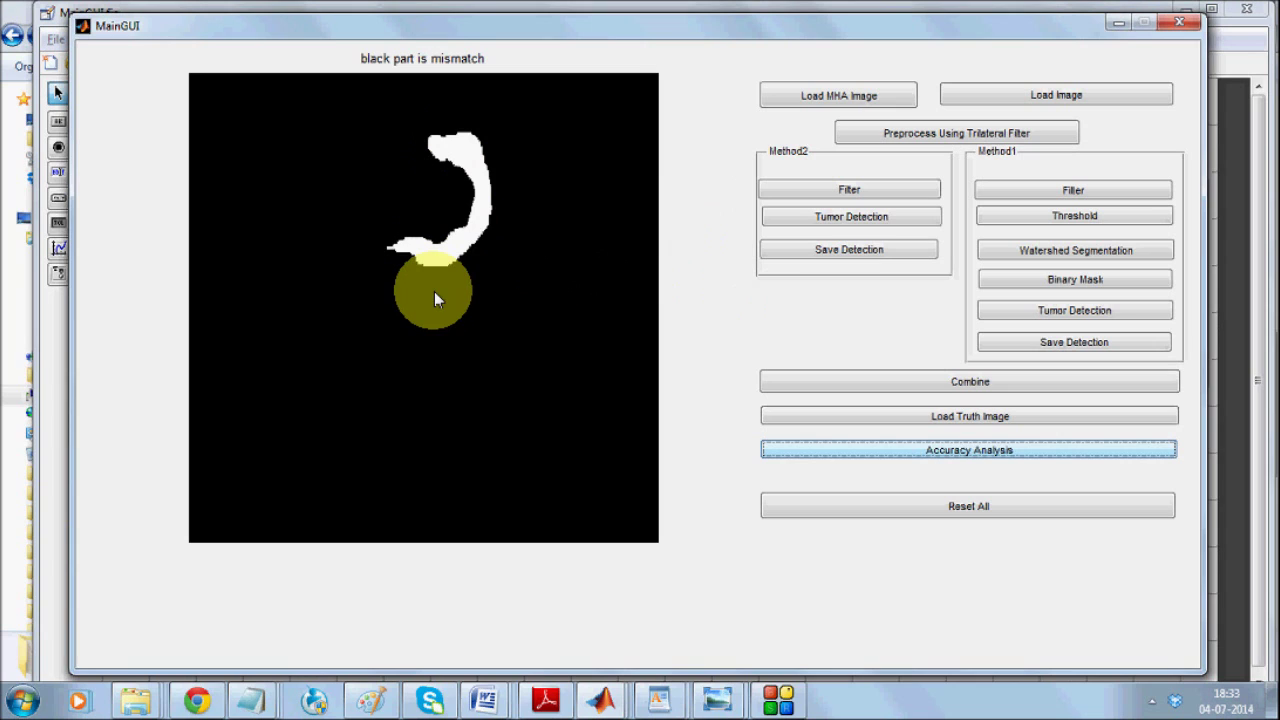
pyautogui.click(984, 514)
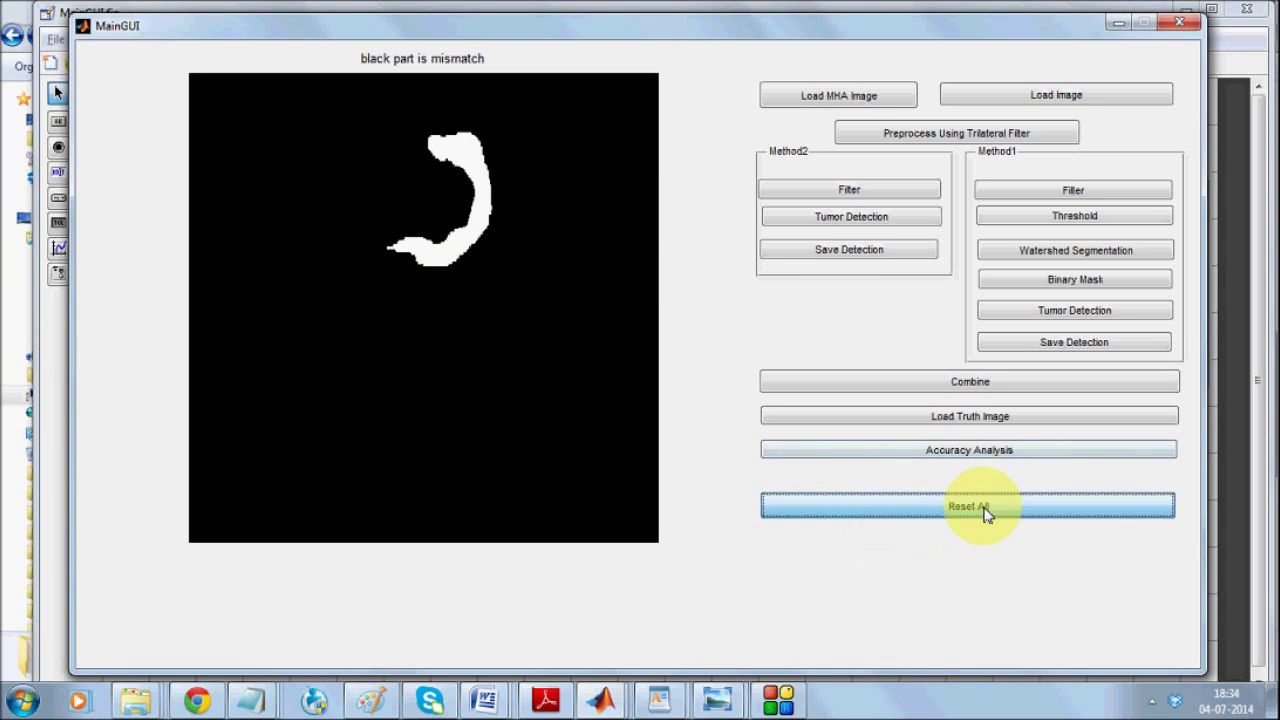
# - Load BRATS_HG0004_FLAIR.mha from FINAL > DATABASE > BRATS_HG0004 as the Actual Image
pyautogui.click(838, 96)
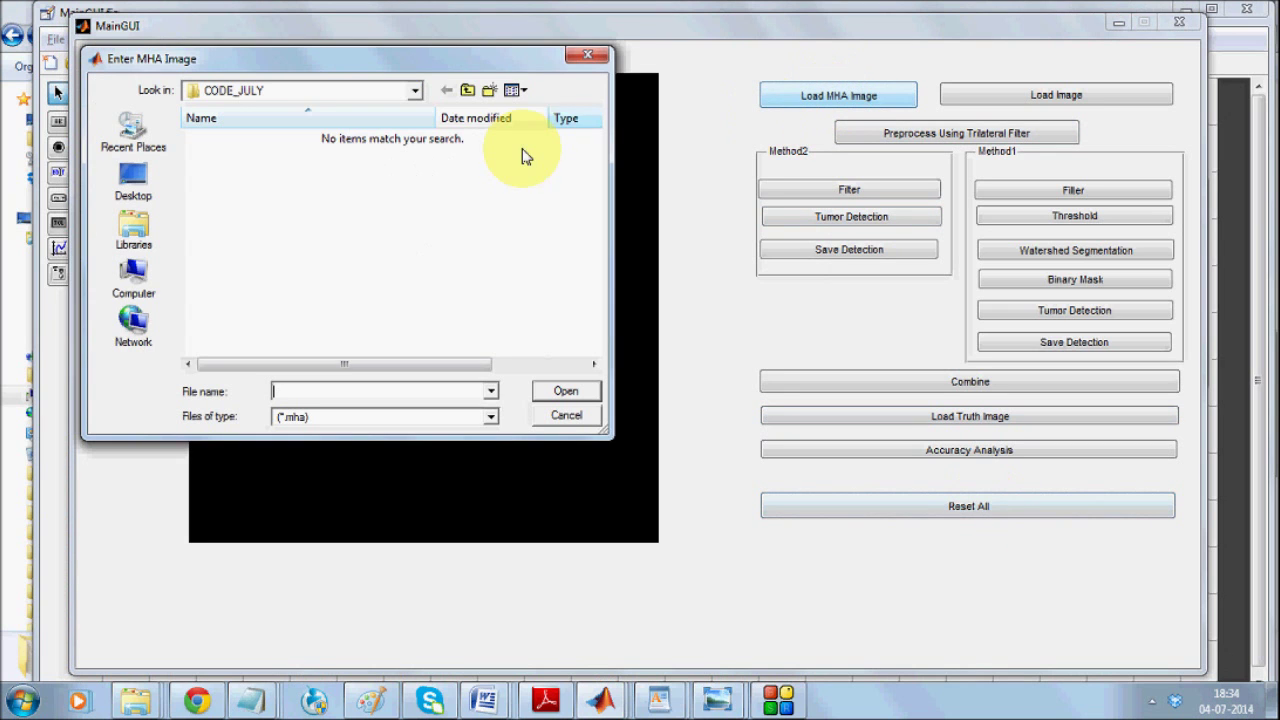
pyautogui.click(467, 90)
pyautogui.doubleClick(265, 157)
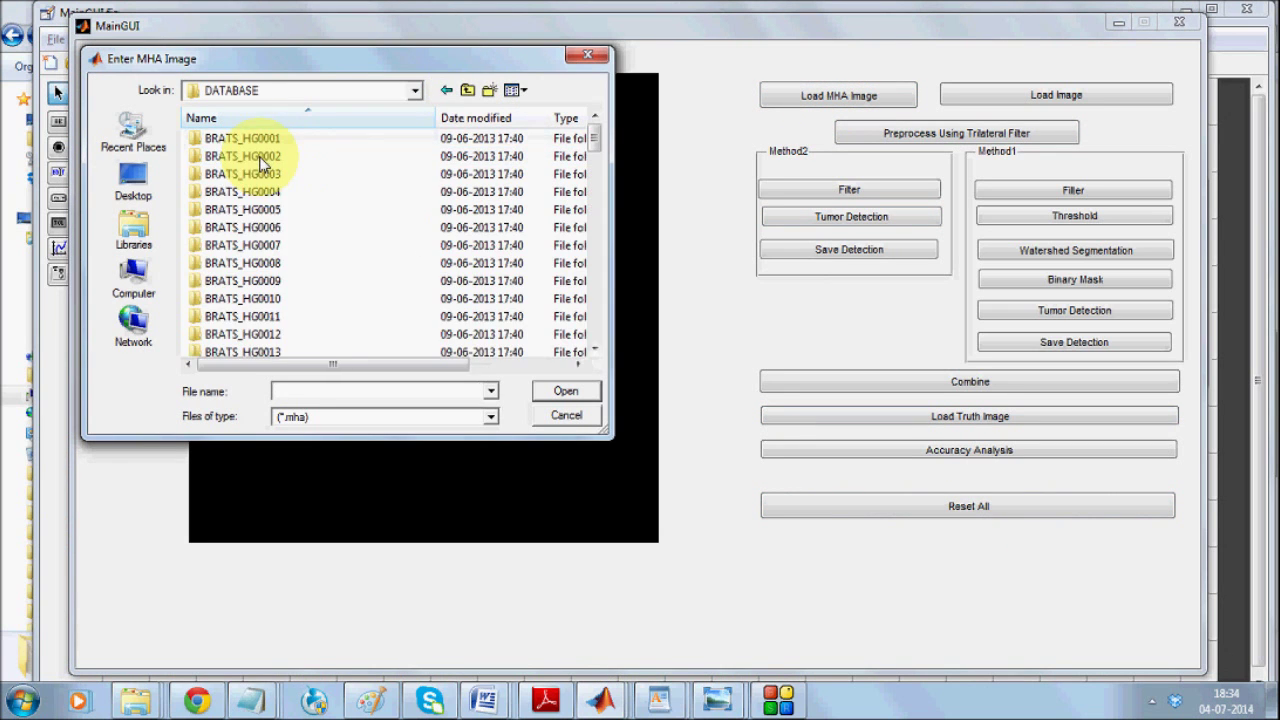
pyautogui.doubleClick(257, 192)
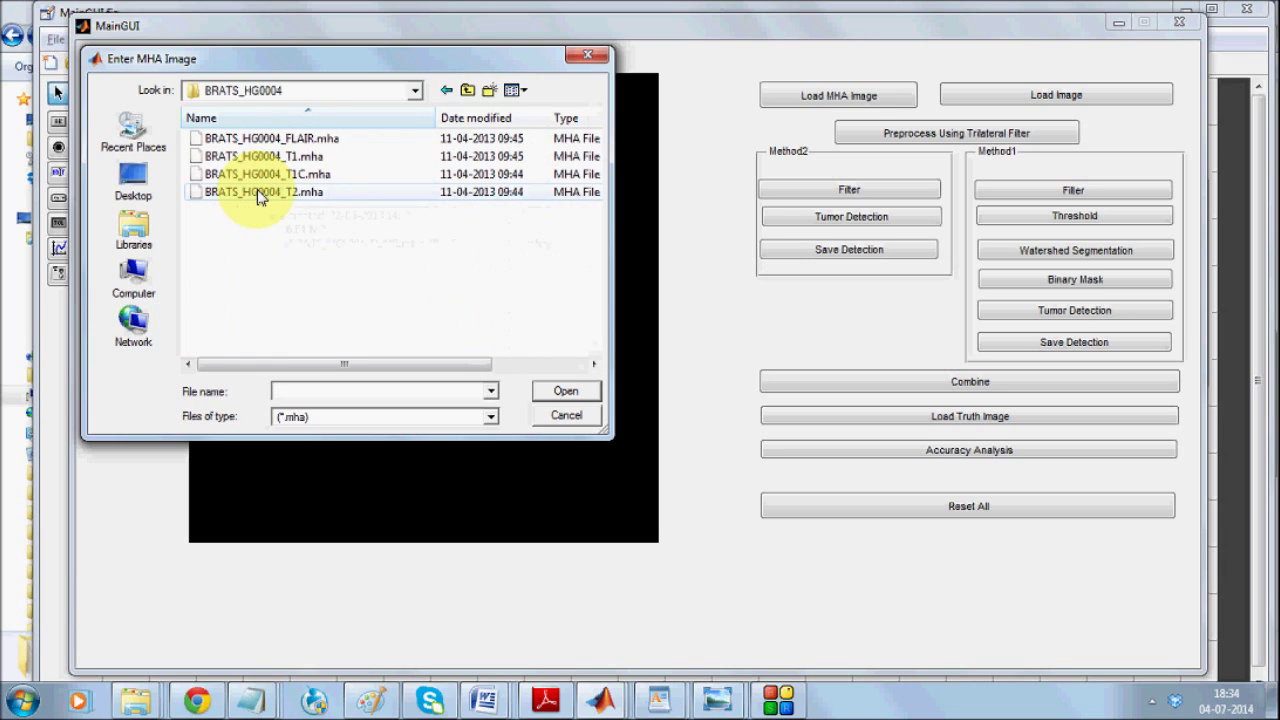
pyautogui.doubleClick(327, 140)
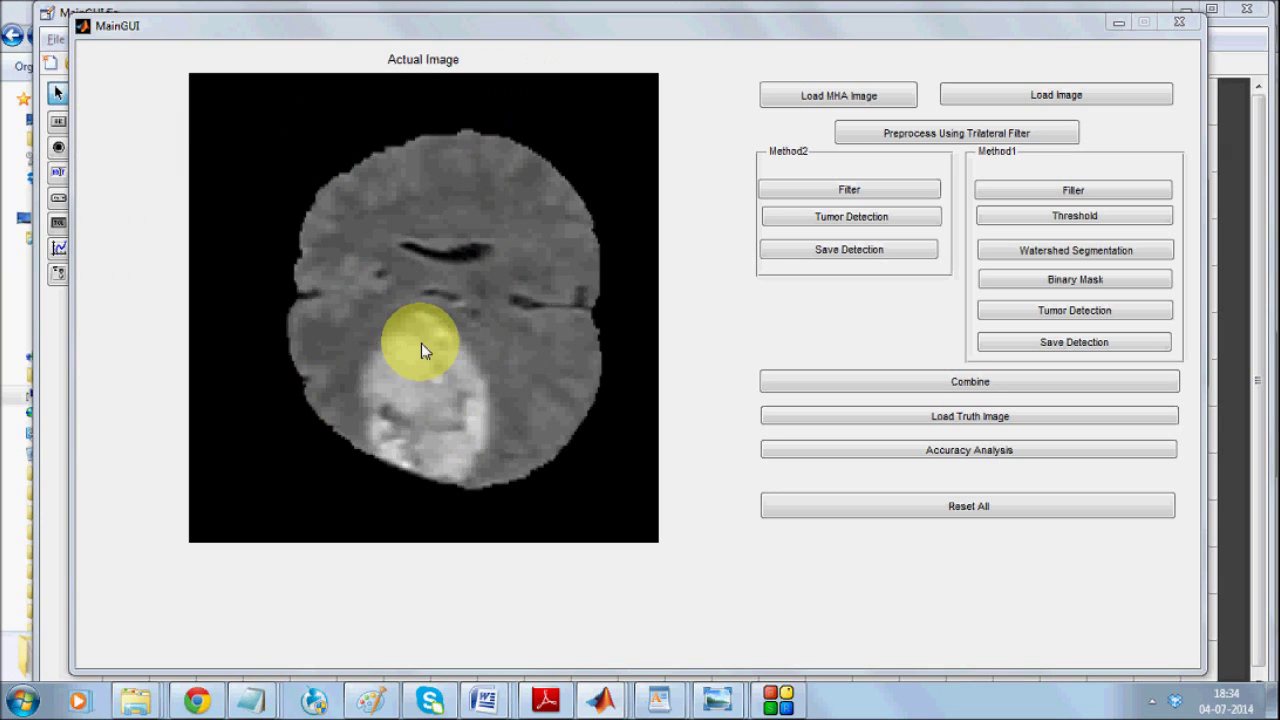
# - Apply the trilateral filter, then run Method2 filtering and tumour detection, and save the red-boxed result
pyautogui.click(979, 132)
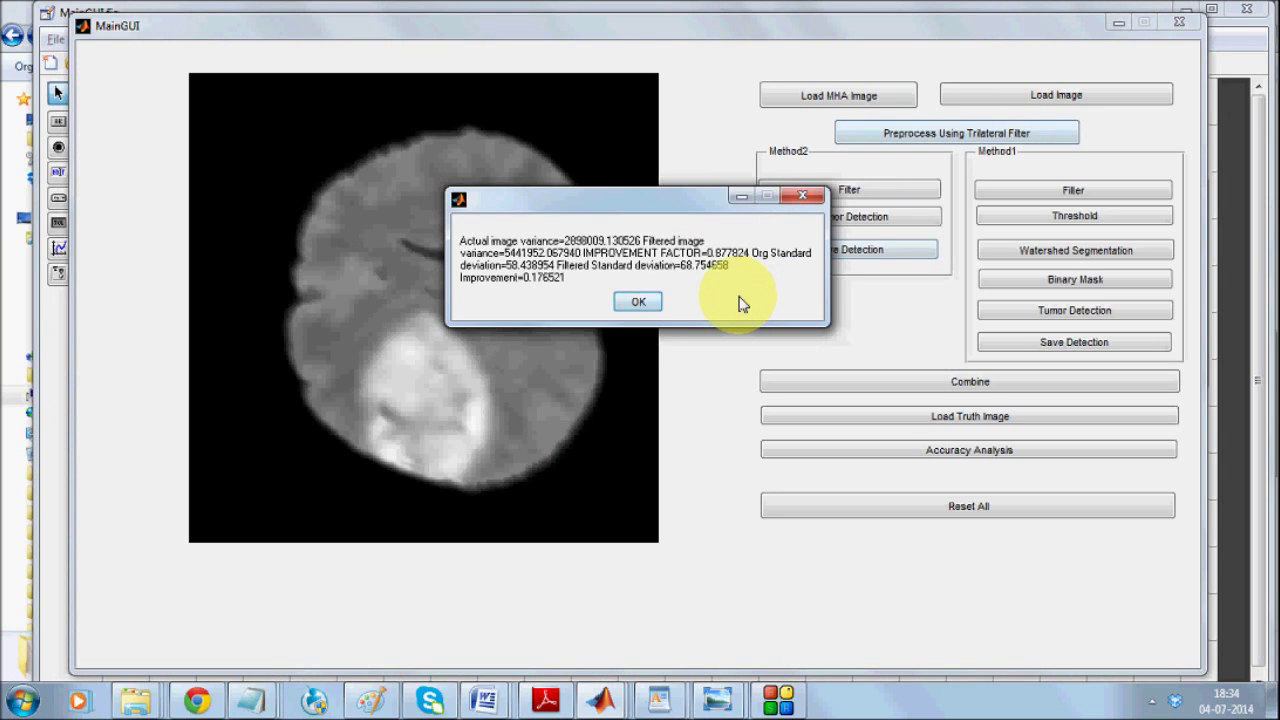
pyautogui.click(645, 303)
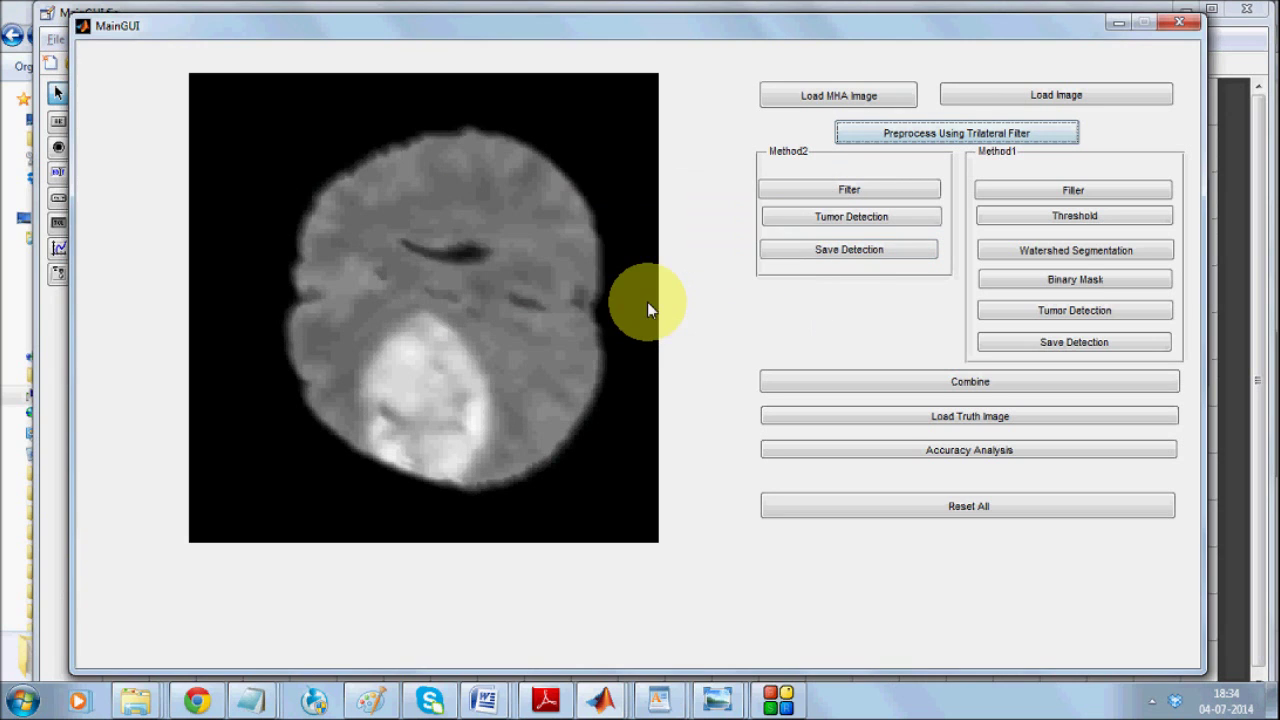
pyautogui.click(822, 193)
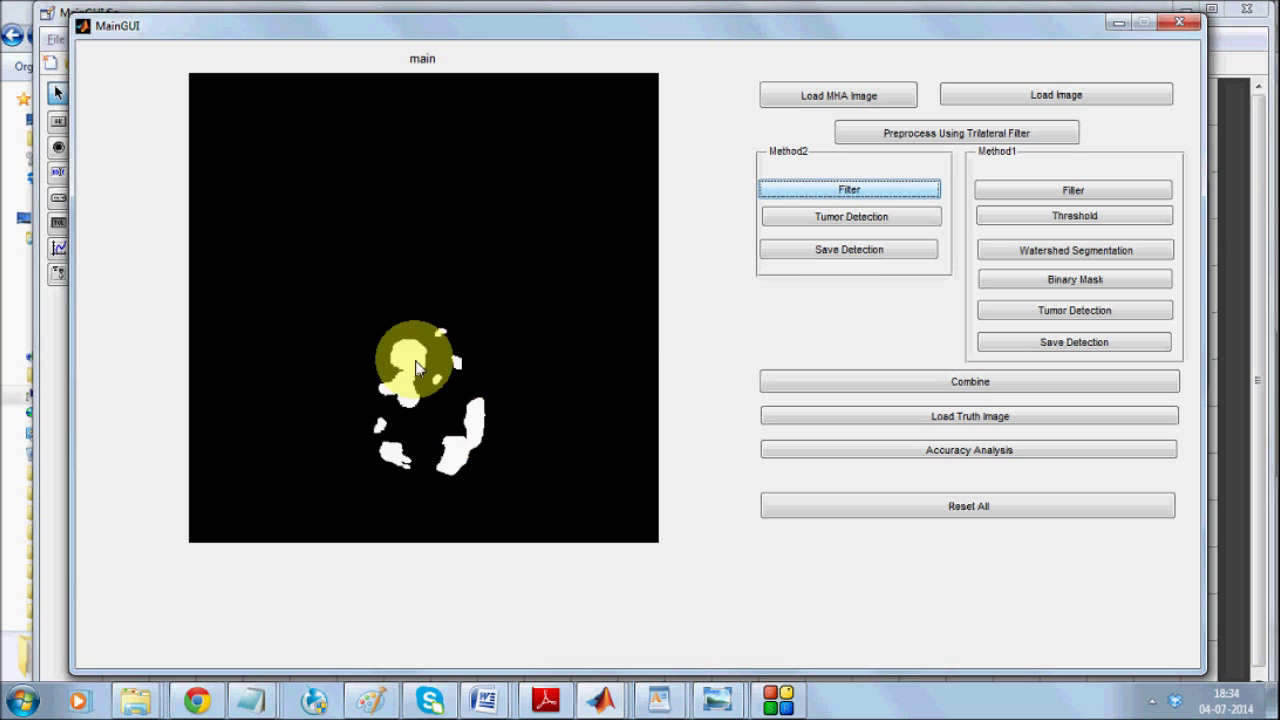
pyautogui.click(798, 218)
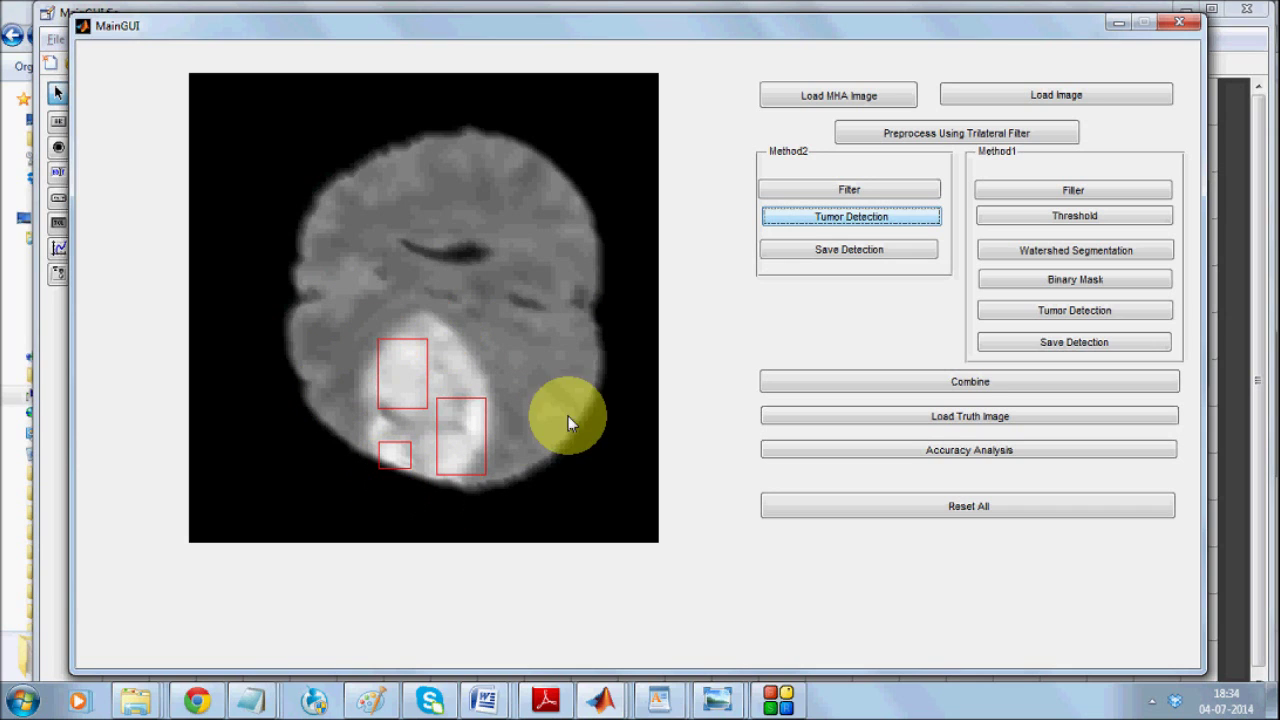
pyautogui.click(855, 257)
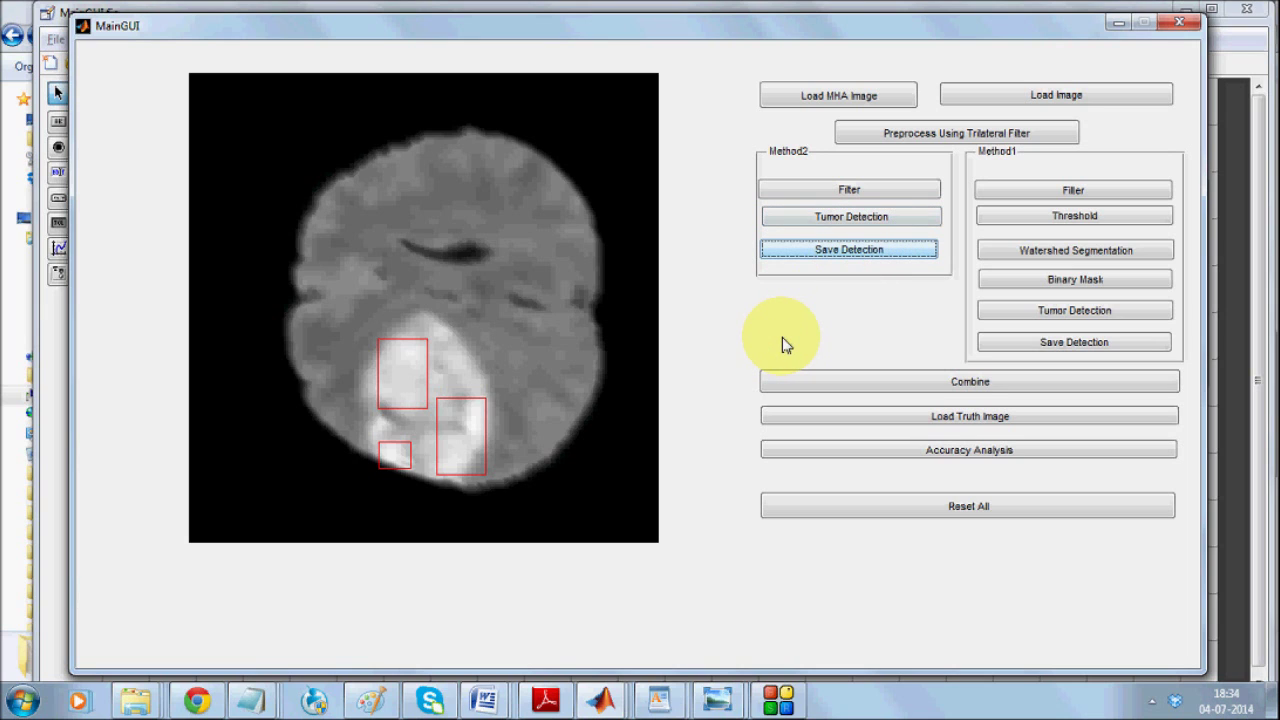
# - Reload BRATS_HG0004_FLAIR.mha and preprocess it with the trilateral filter (improvement factor 0.877824)
pyautogui.click(862, 100)
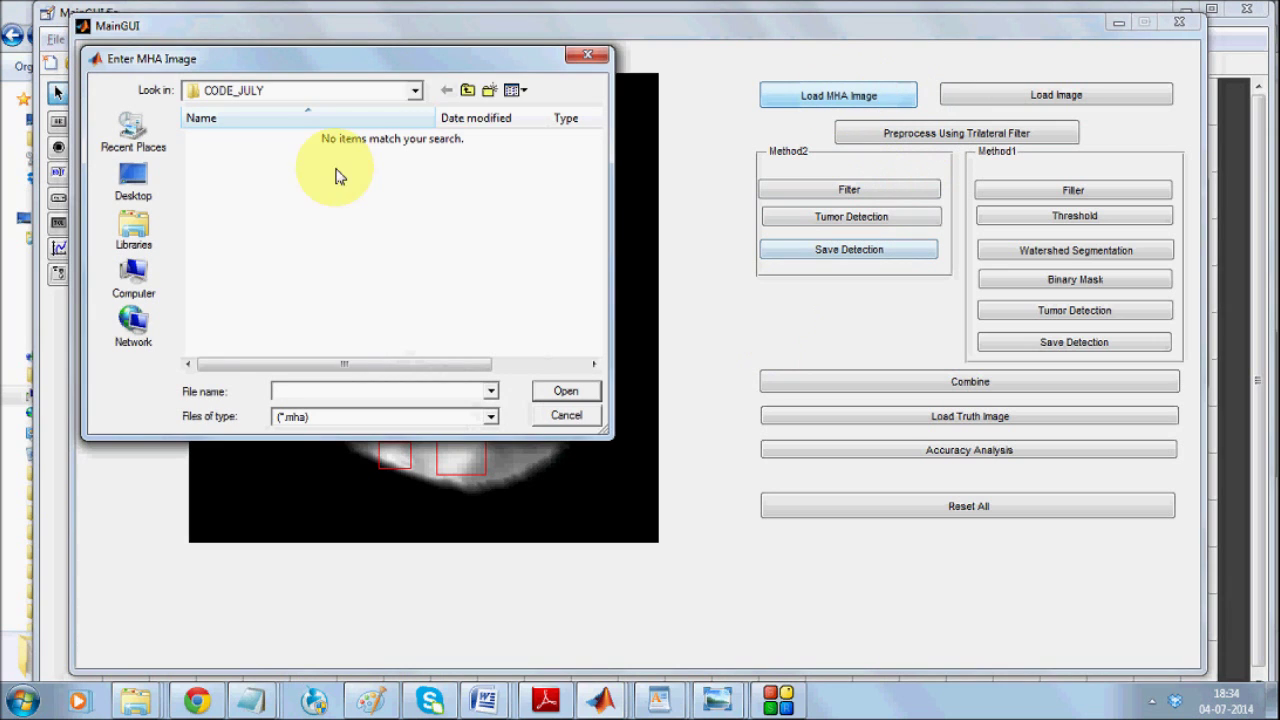
pyautogui.click(467, 91)
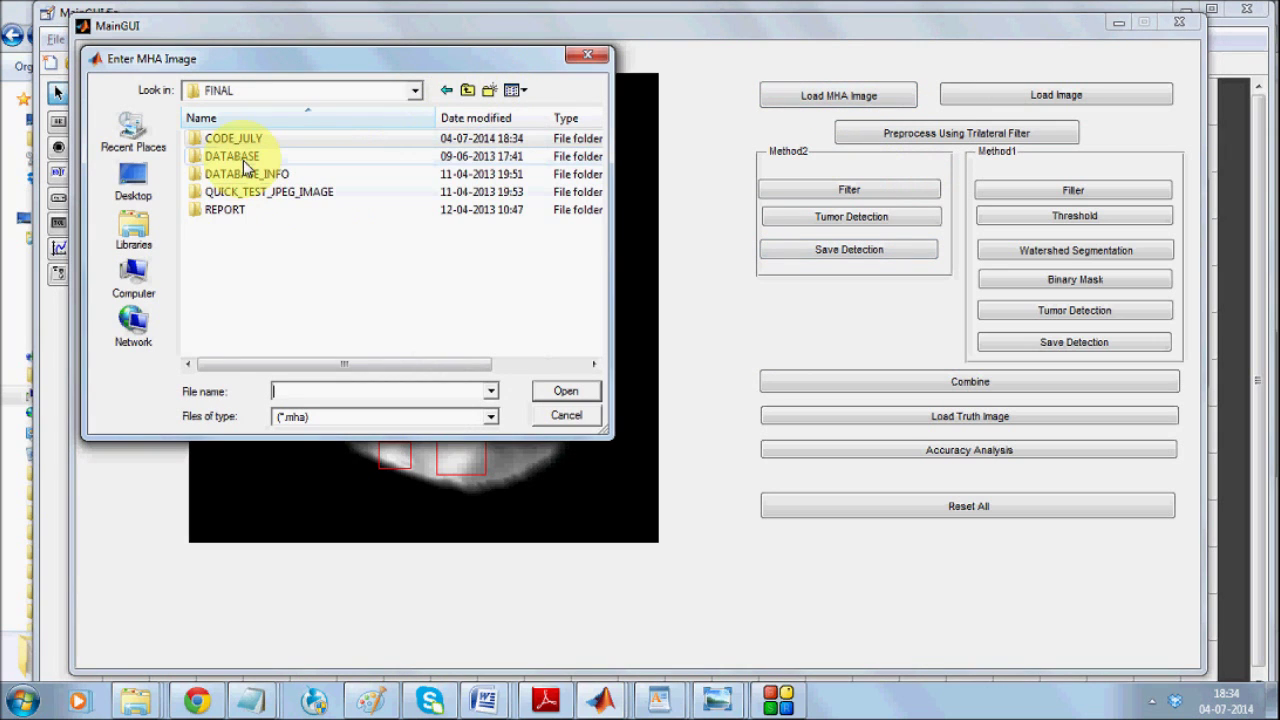
pyautogui.doubleClick(243, 157)
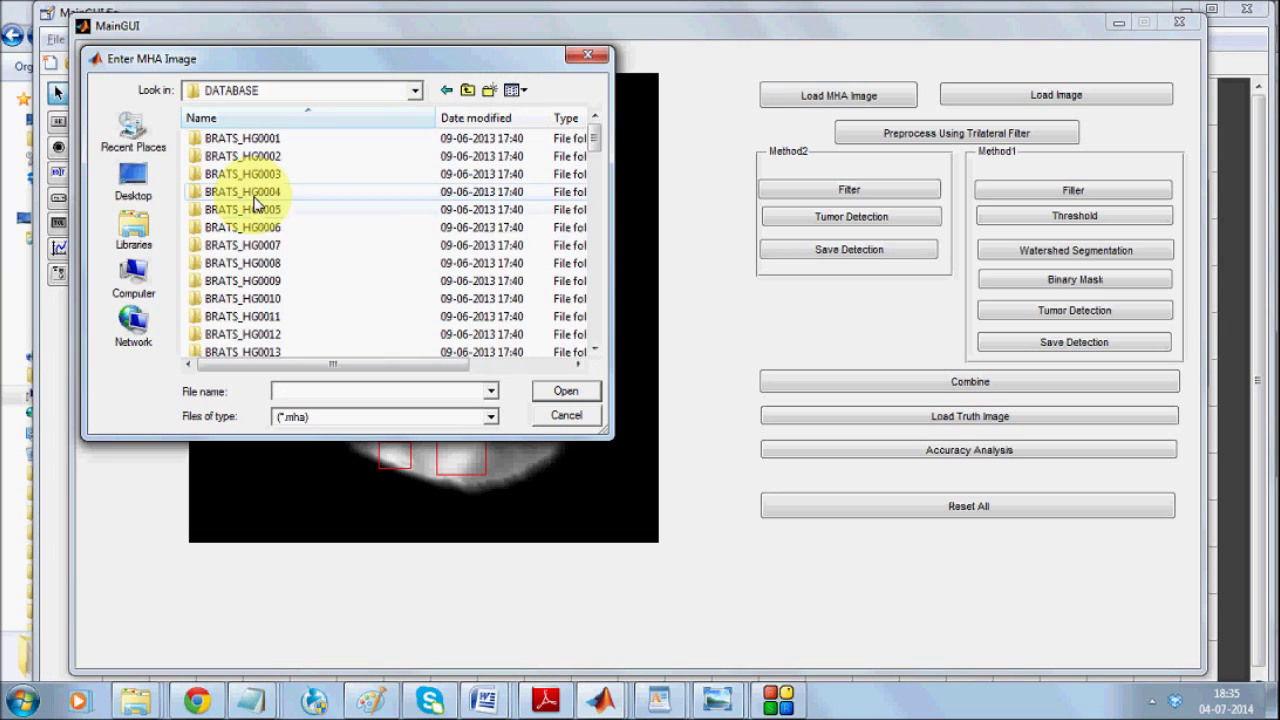
pyautogui.doubleClick(252, 192)
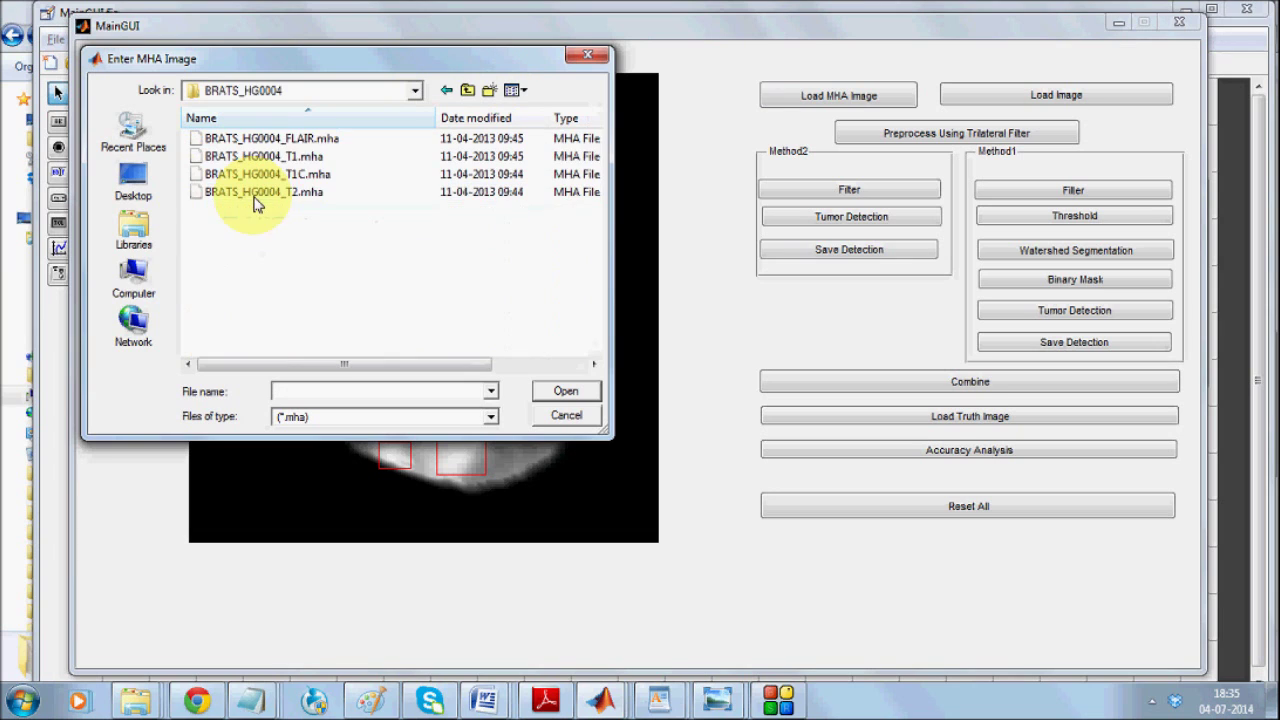
pyautogui.doubleClick(289, 142)
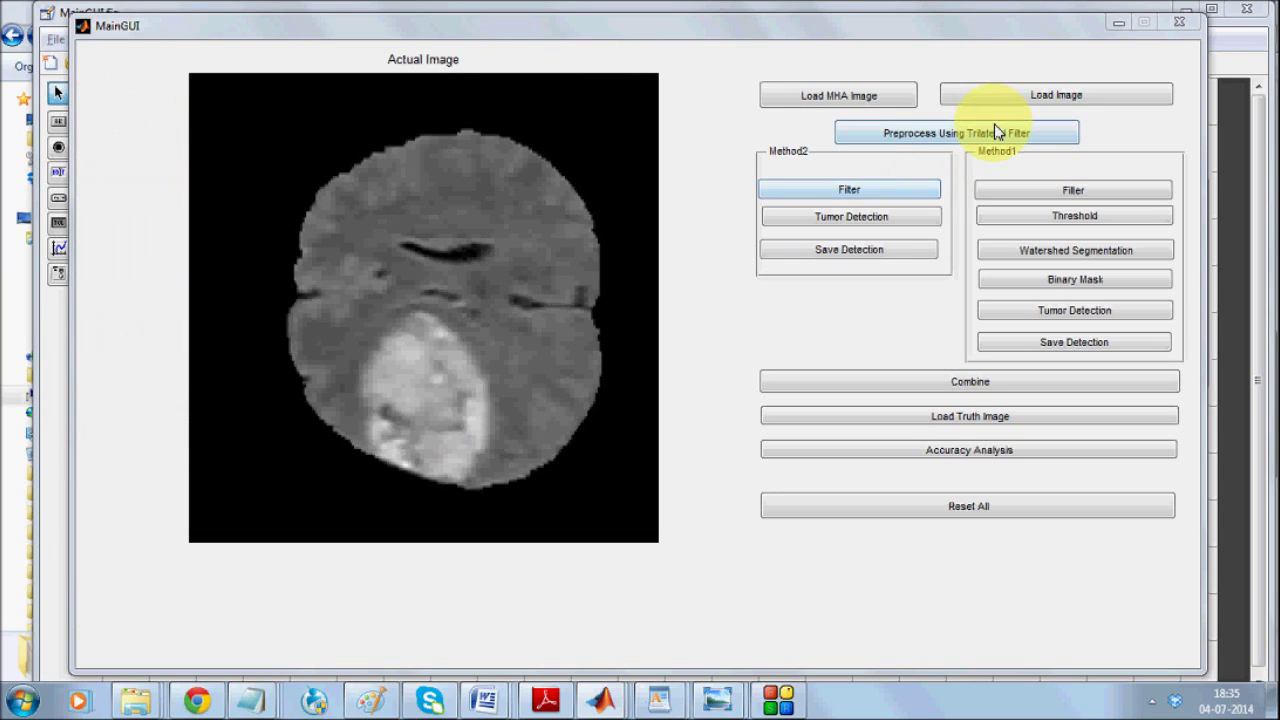
pyautogui.click(995, 131)
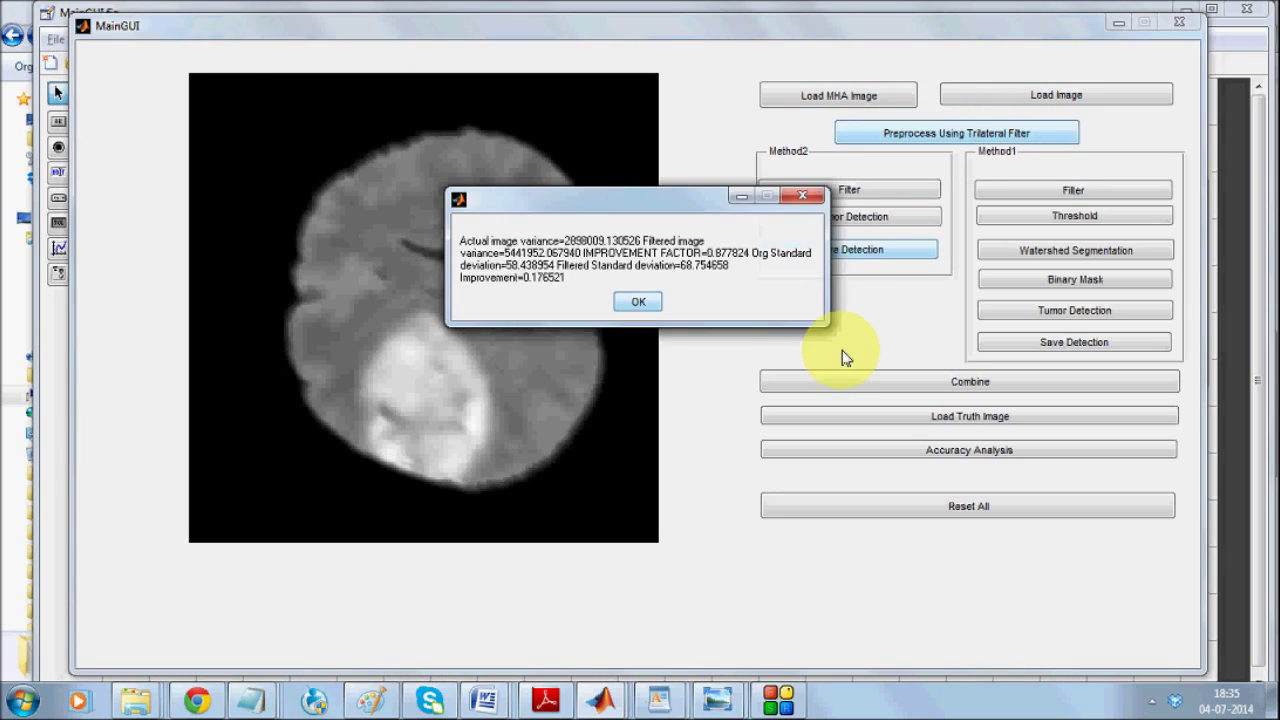
# - Run Method1 median filter, threshold, watershed and binary mask, mark the tumour green, and save
pyautogui.click(635, 309)
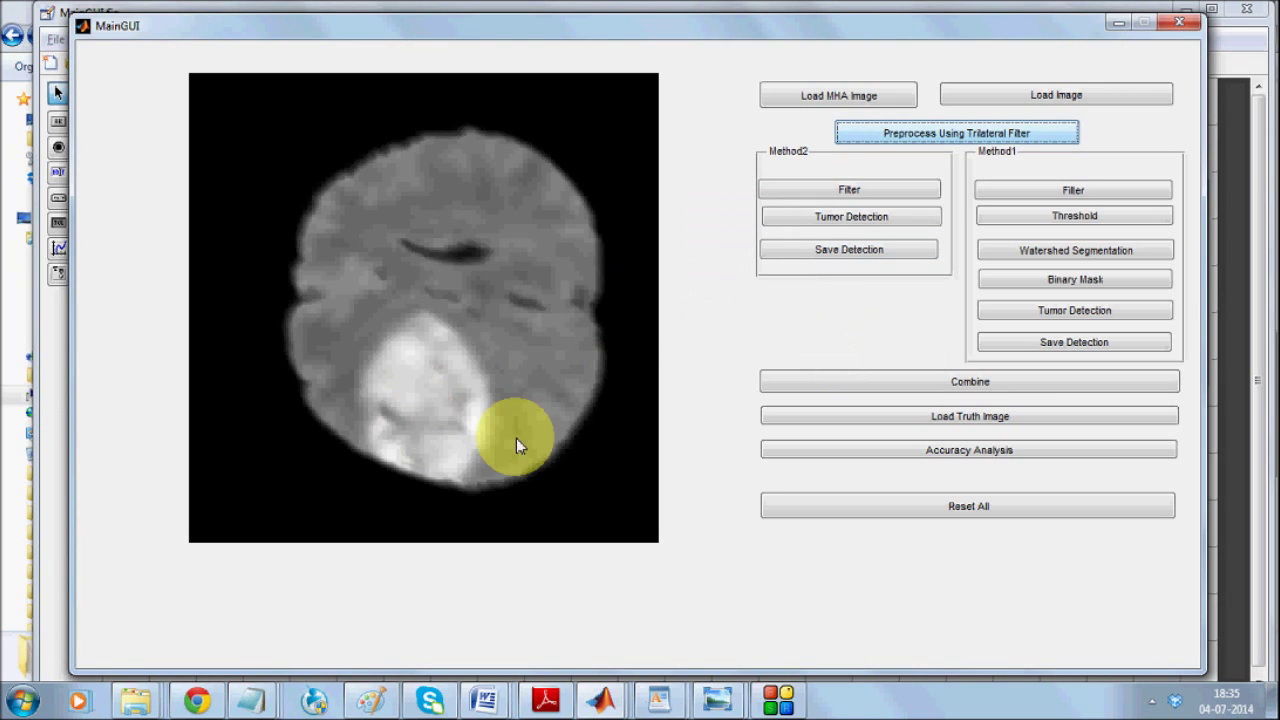
pyautogui.click(1043, 193)
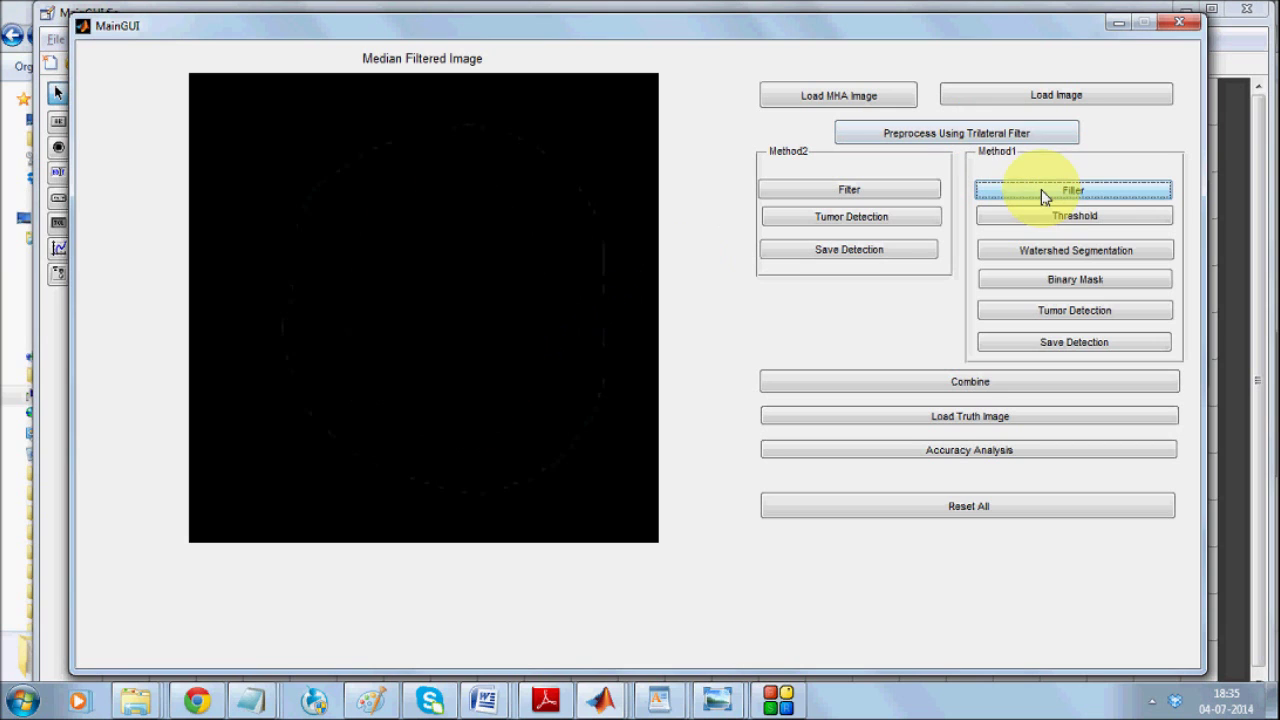
pyautogui.click(1055, 218)
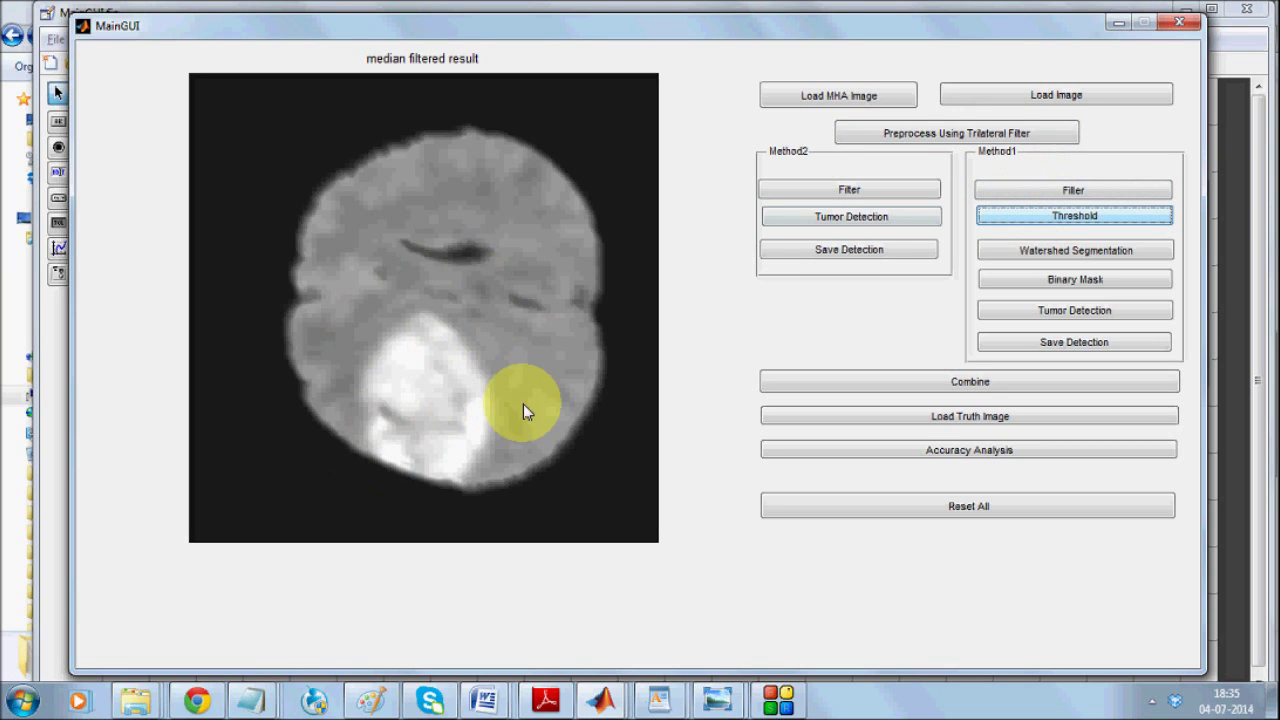
pyautogui.click(1105, 252)
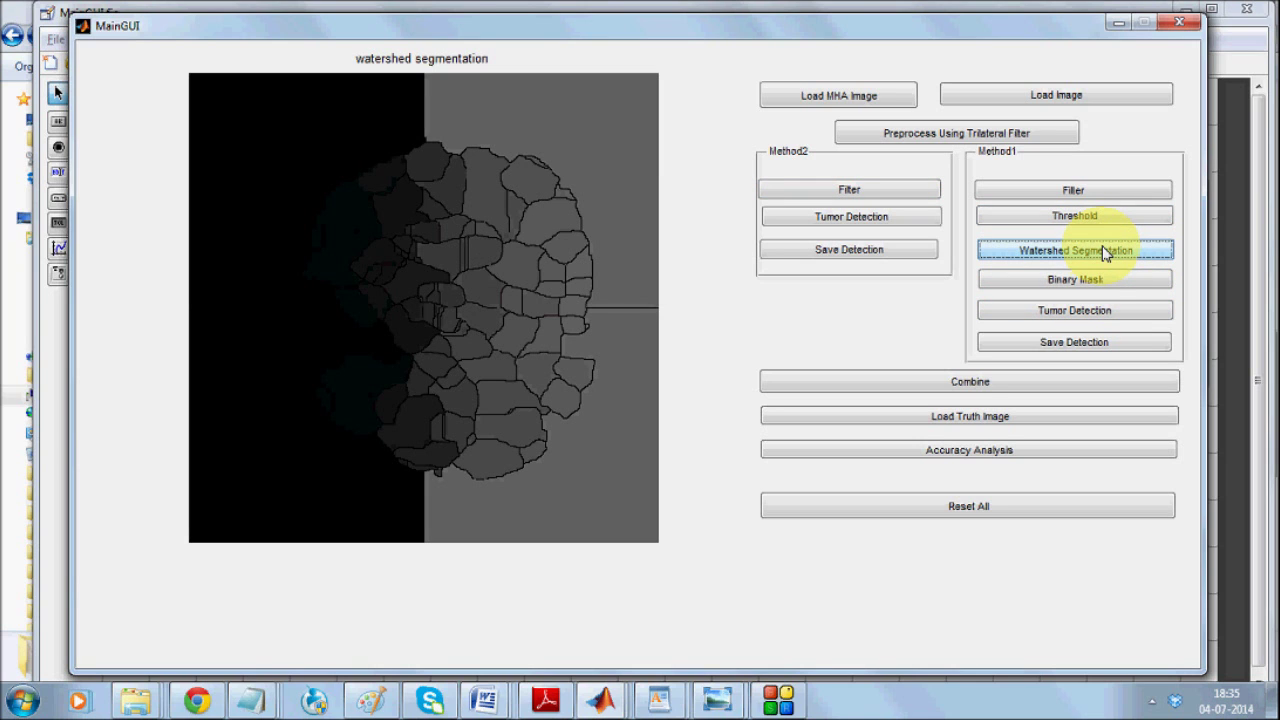
pyautogui.click(1089, 287)
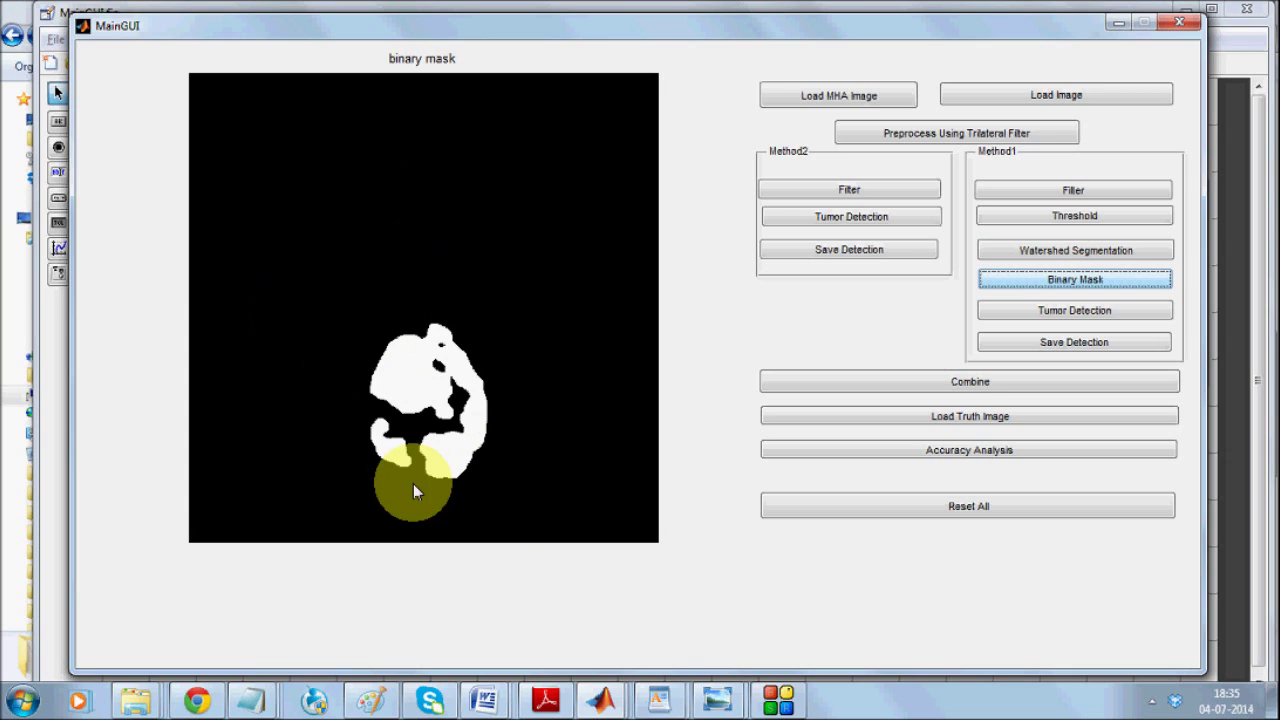
pyautogui.click(1063, 314)
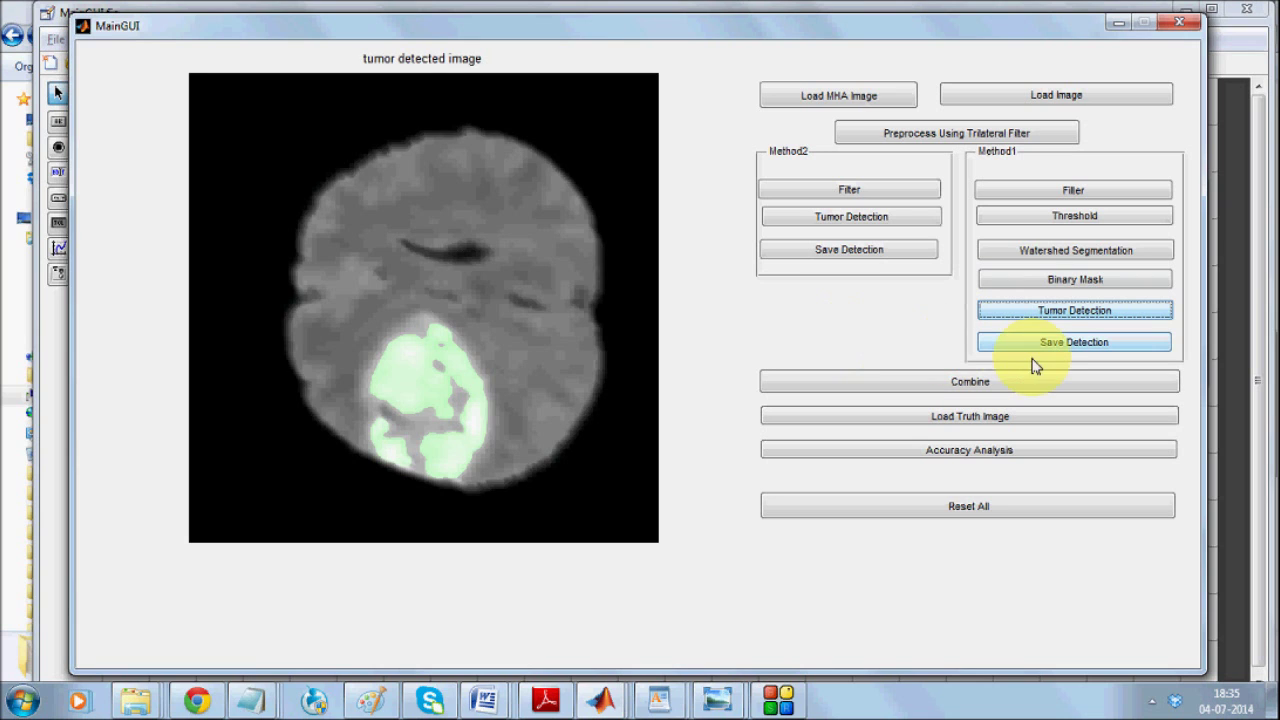
pyautogui.click(1040, 352)
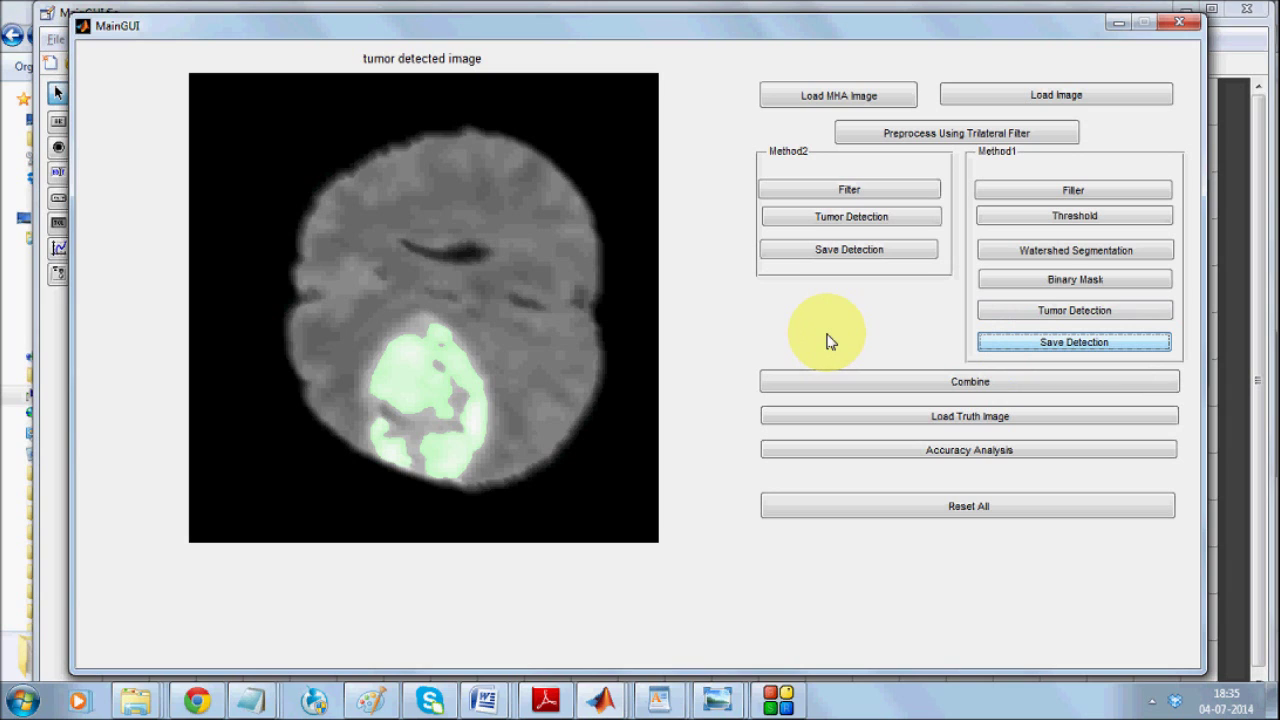
# - Combine the Method1 and Method2 detections into one red-boxed tumour view on BRATS_HG0004
pyautogui.click(899, 386)
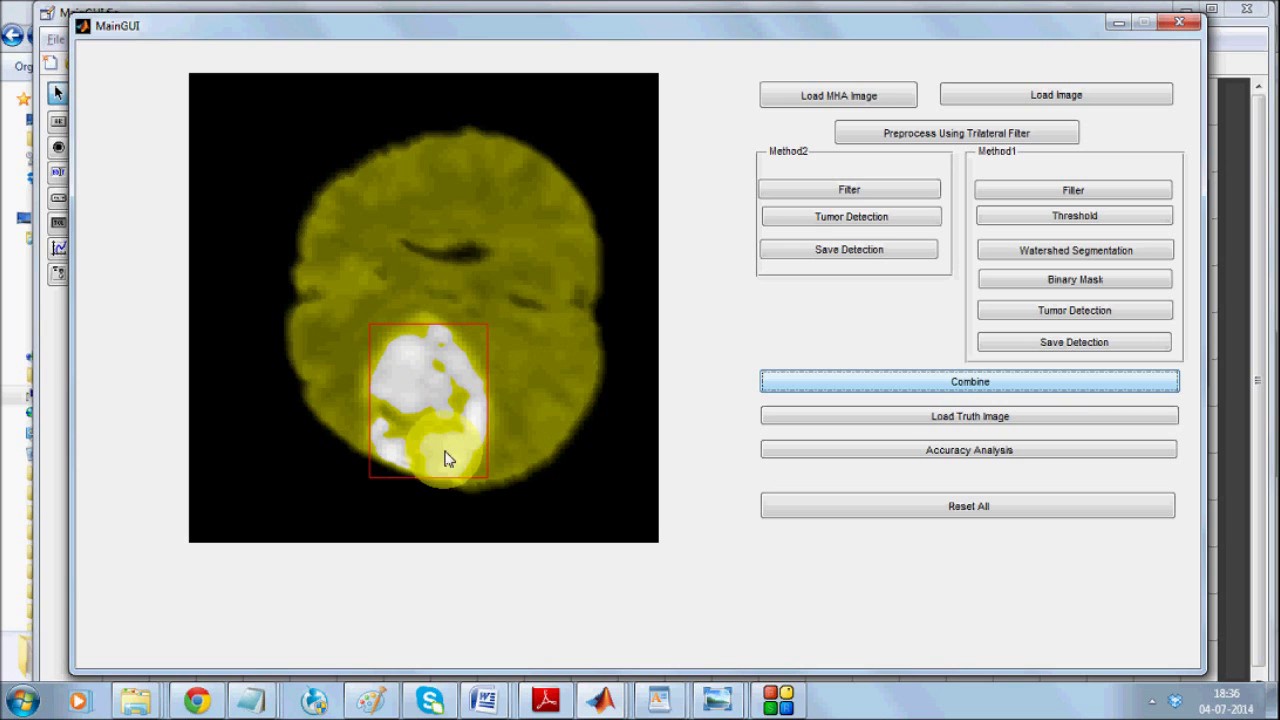
# - Load the BRATS_HG0004 ground-truth .mha file from FINAL > DATABASE as the Actual Image
pyautogui.click(1004, 424)
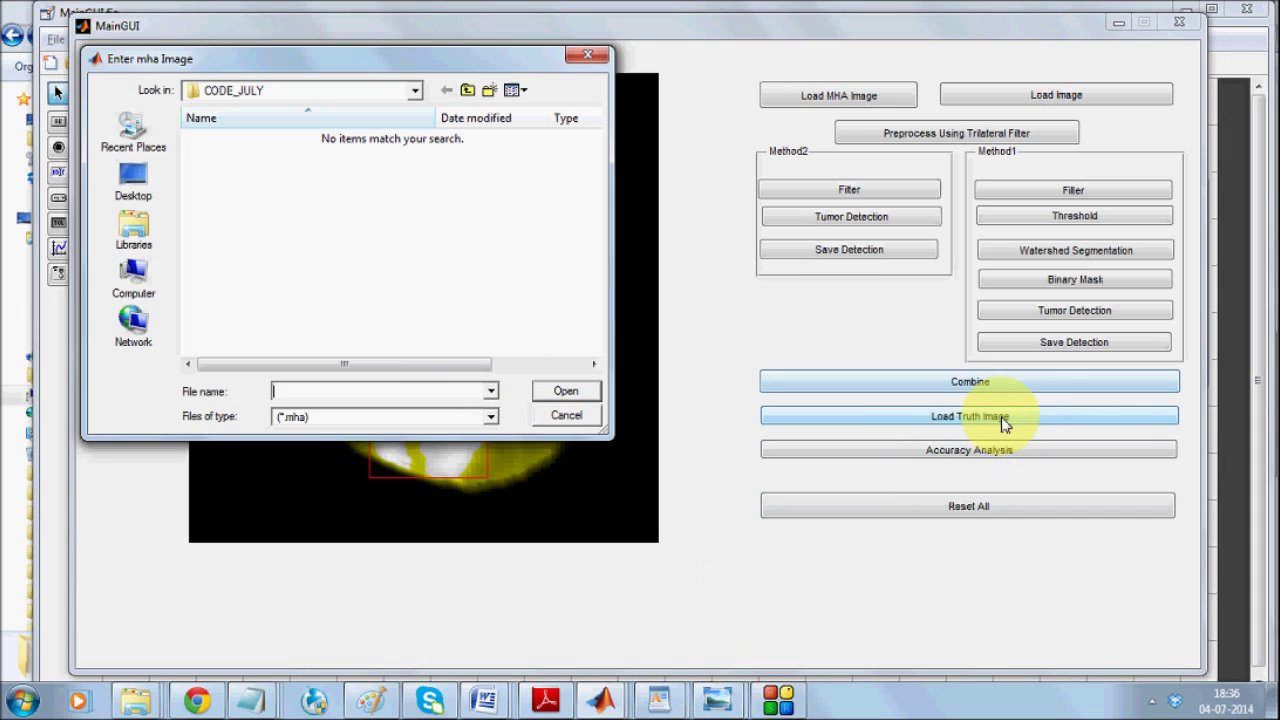
pyautogui.click(469, 92)
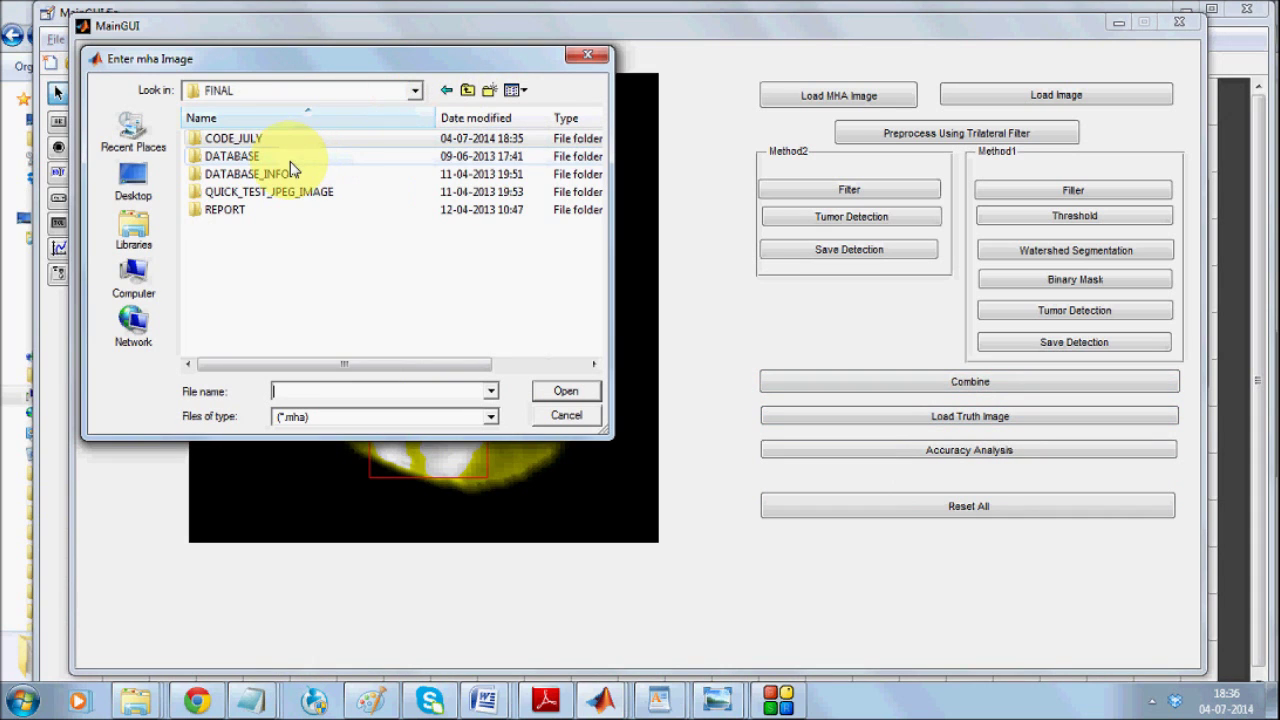
pyautogui.doubleClick(290, 161)
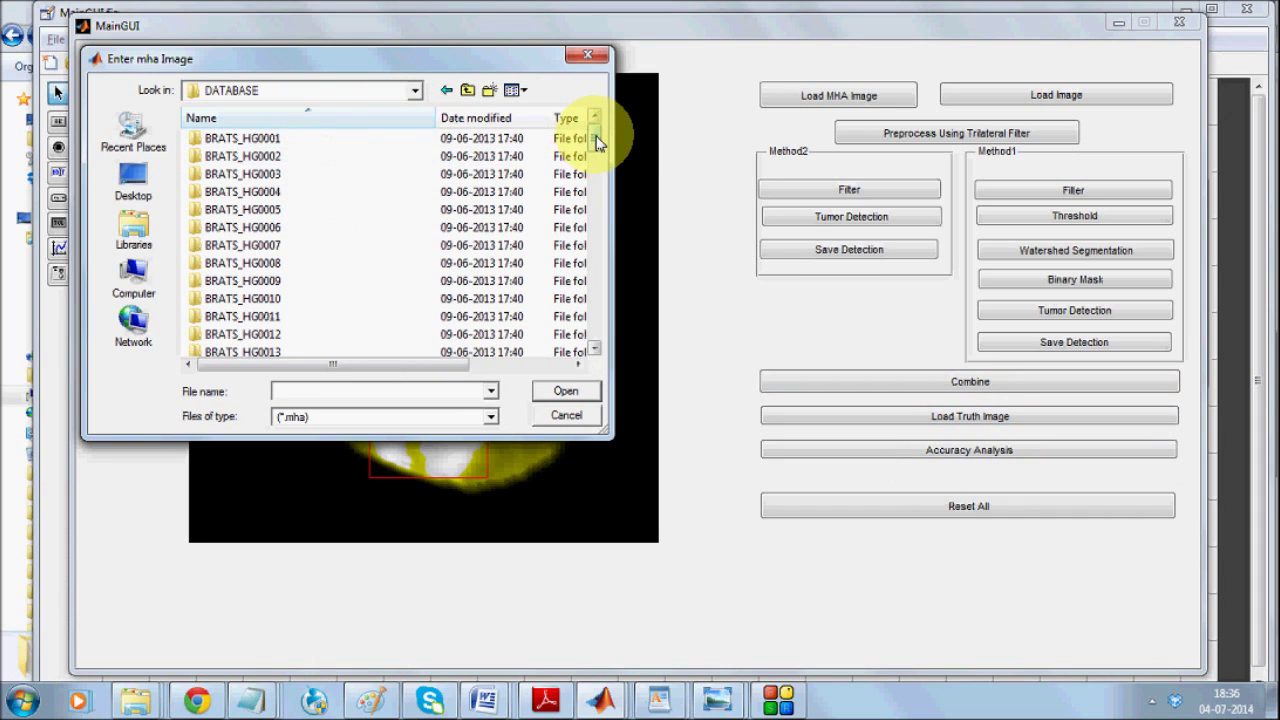
pyautogui.moveTo(595, 140); pyautogui.dragTo(592, 245)
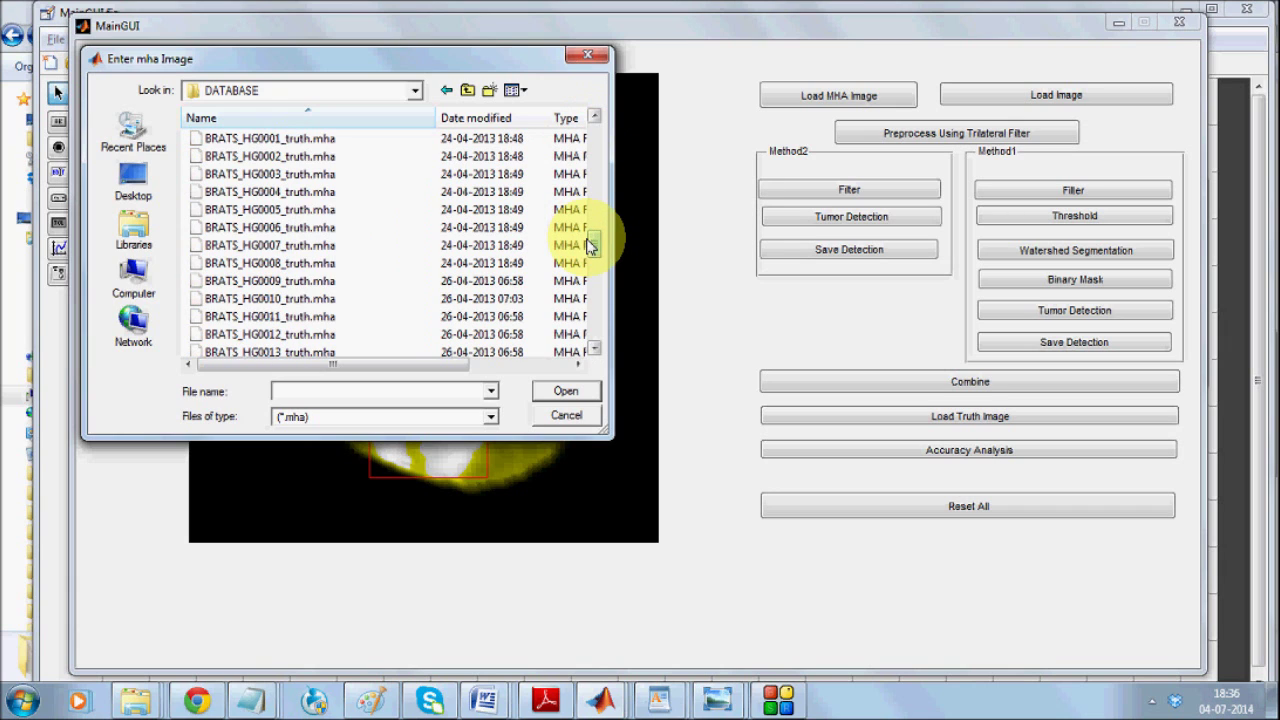
pyautogui.doubleClick(340, 194)
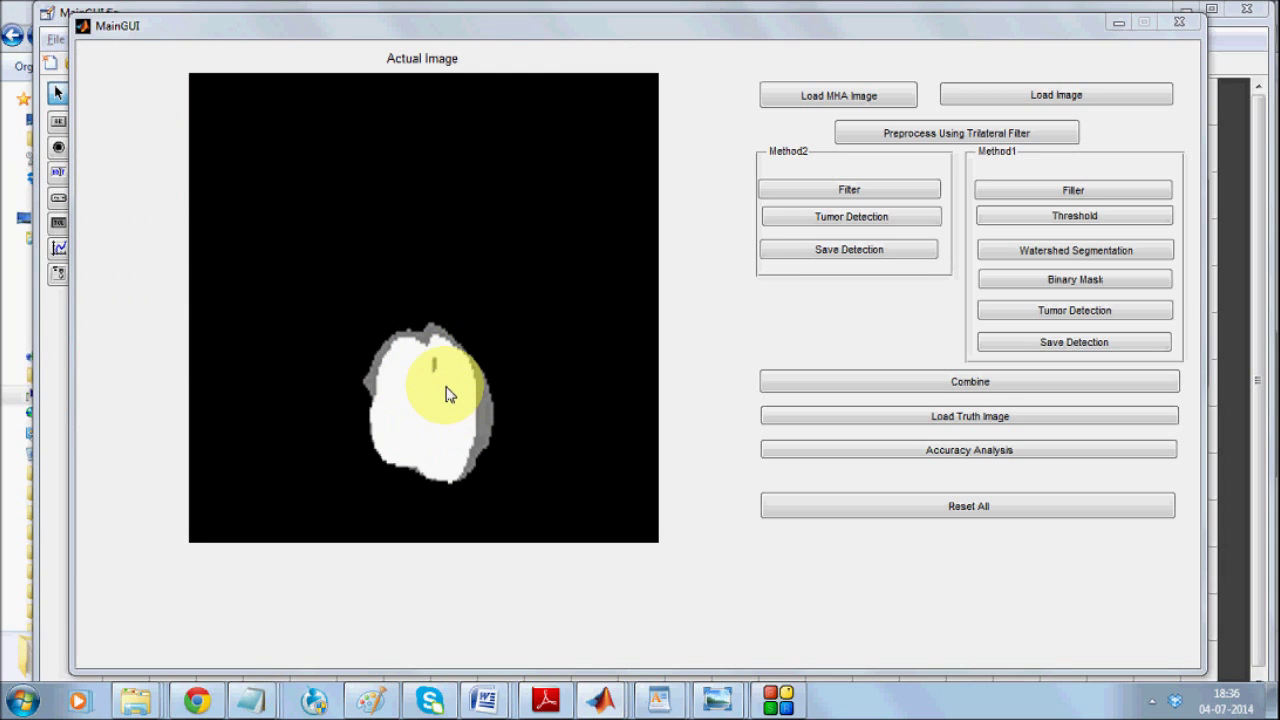
# - Run the accuracy analysis against the truth image, scoring 98.1064, and dismiss the result
pyautogui.click(969, 451)
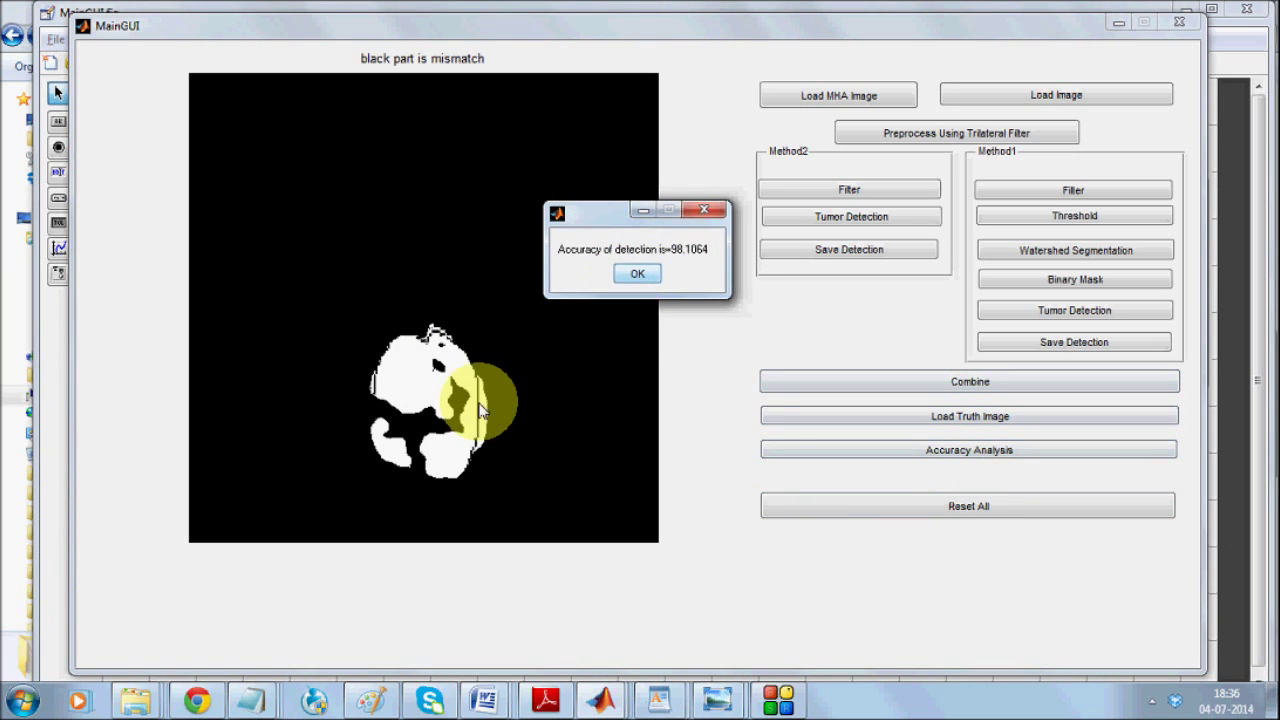
pyautogui.click(640, 276)
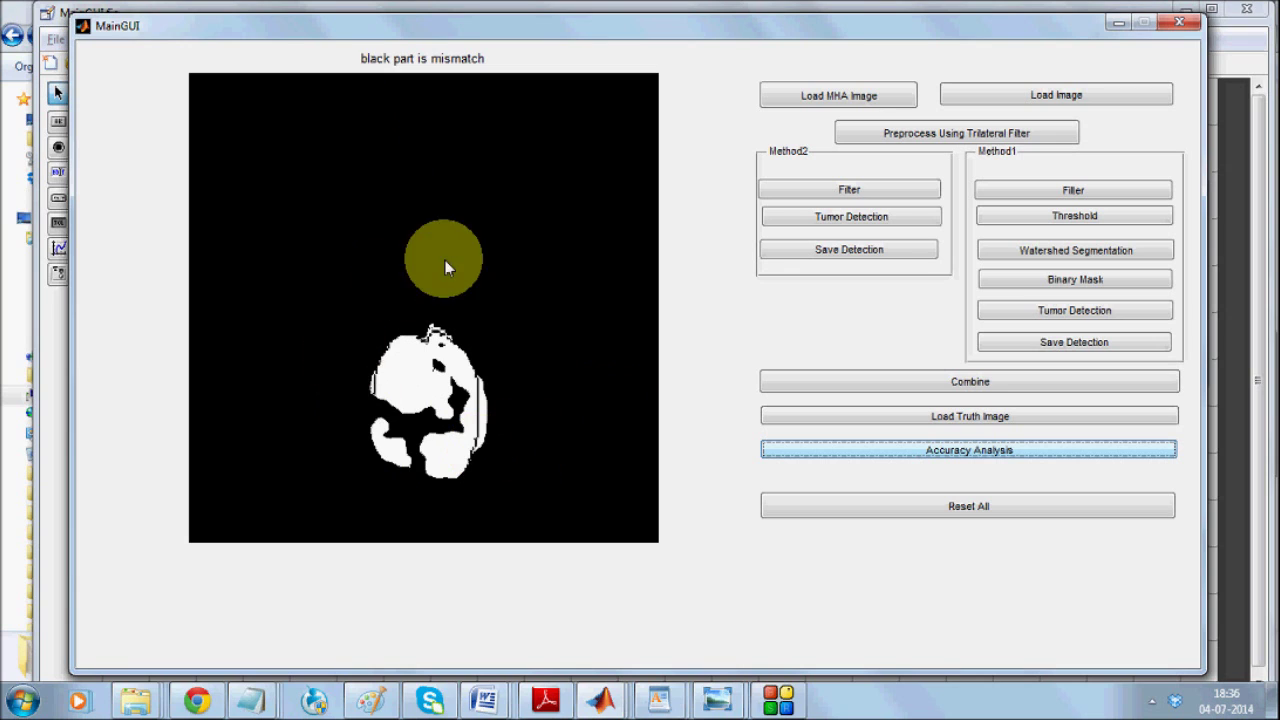
# - Reset all results and load BRATS_HG0007_truth.mha from FINAL > DATABASE as the truth image
pyautogui.click(952, 503)
pyautogui.click(990, 420)
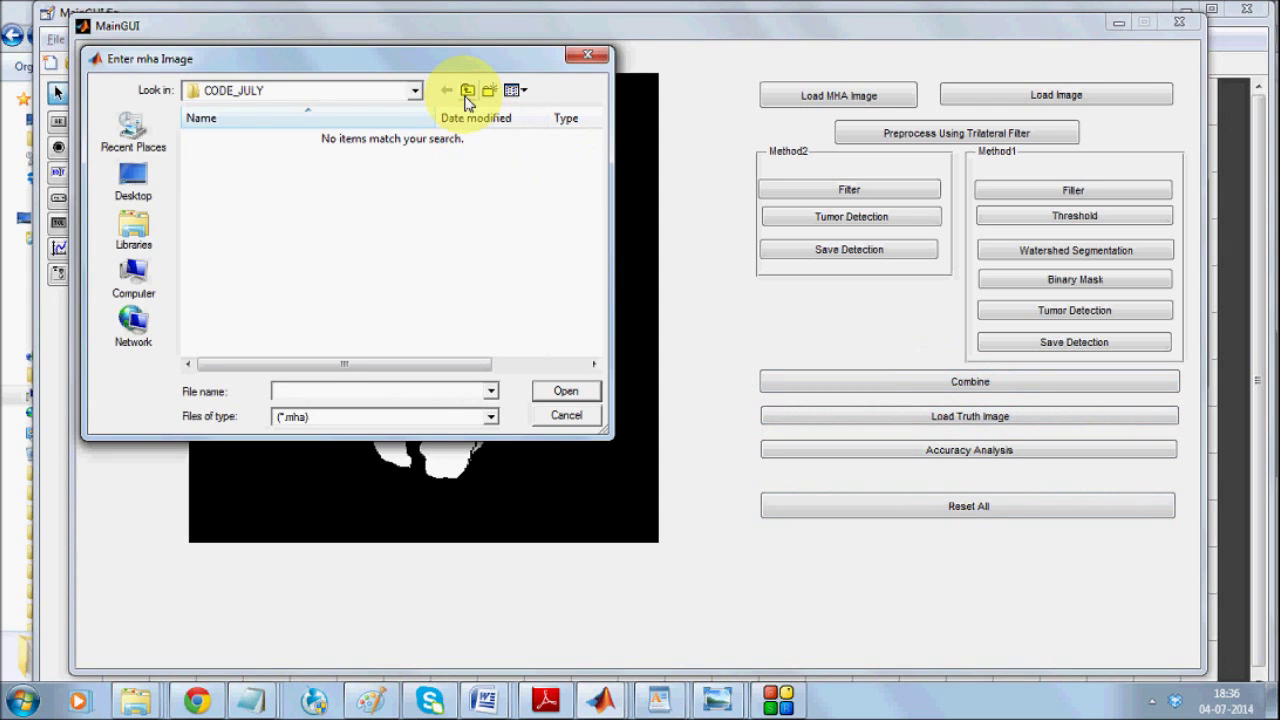
pyautogui.click(467, 90)
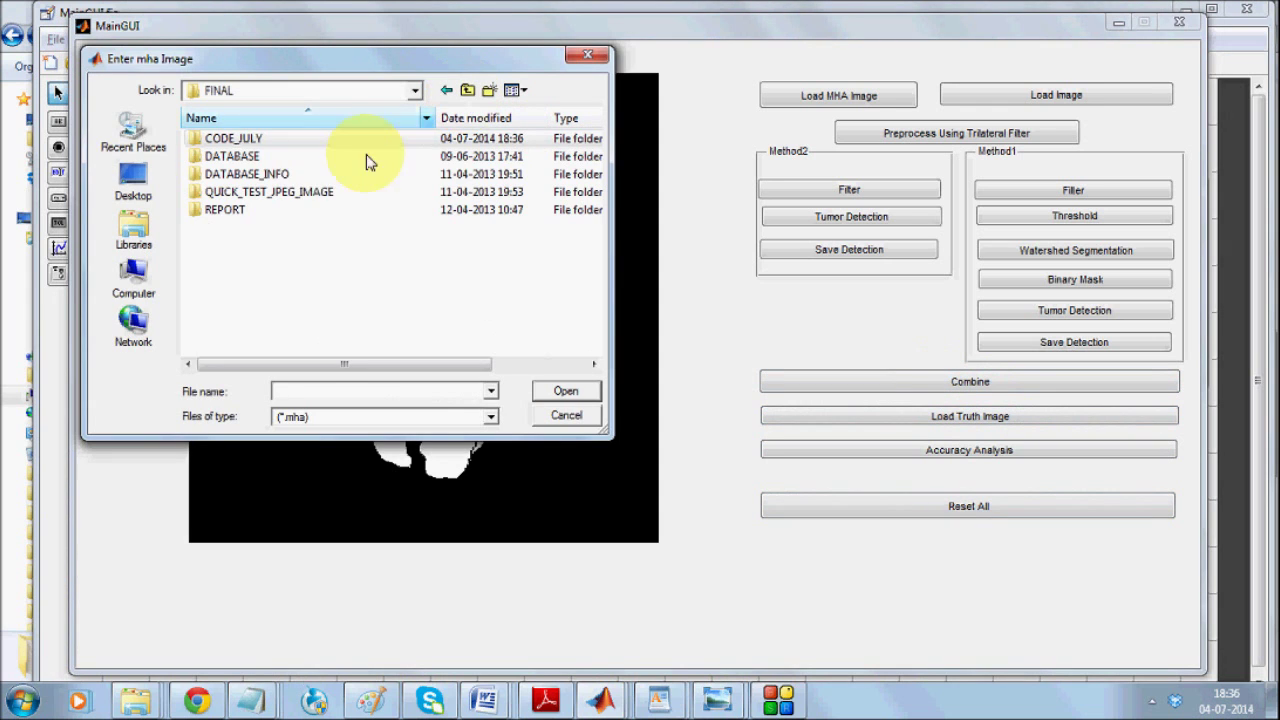
pyautogui.click(281, 162)
pyautogui.doubleClick(281, 162)
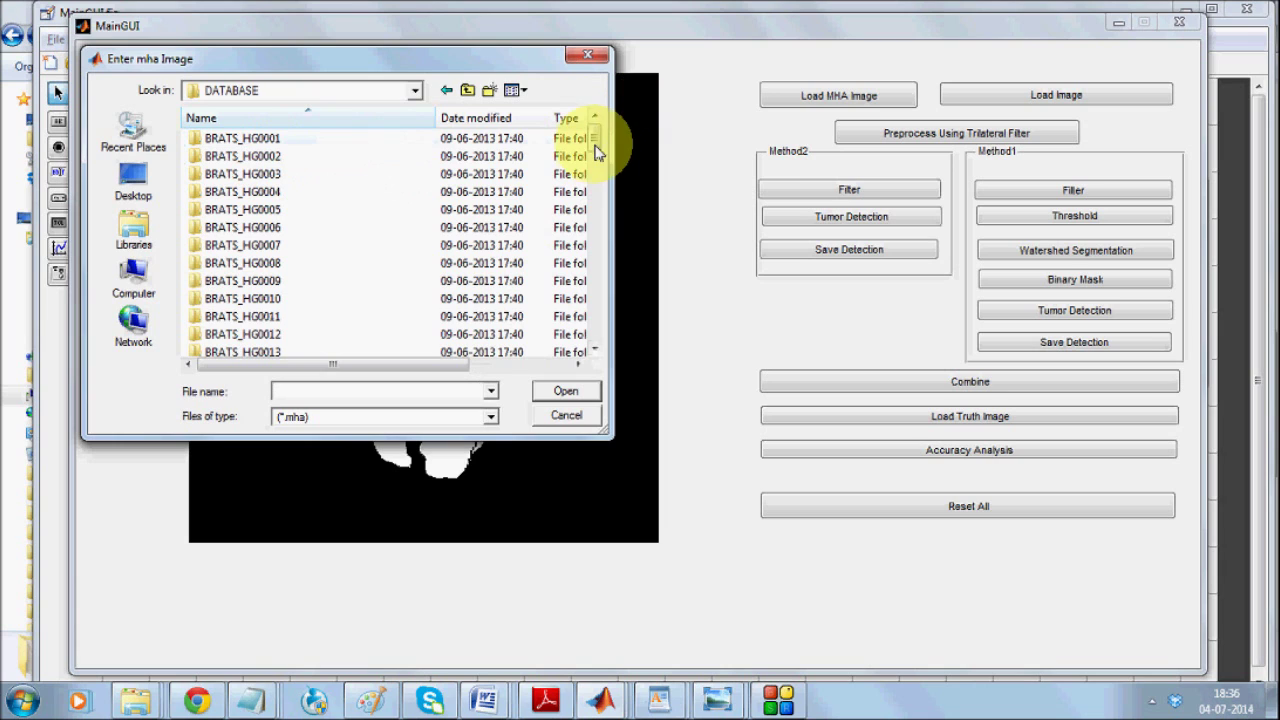
pyautogui.moveTo(594, 126); pyautogui.dragTo(588, 258)
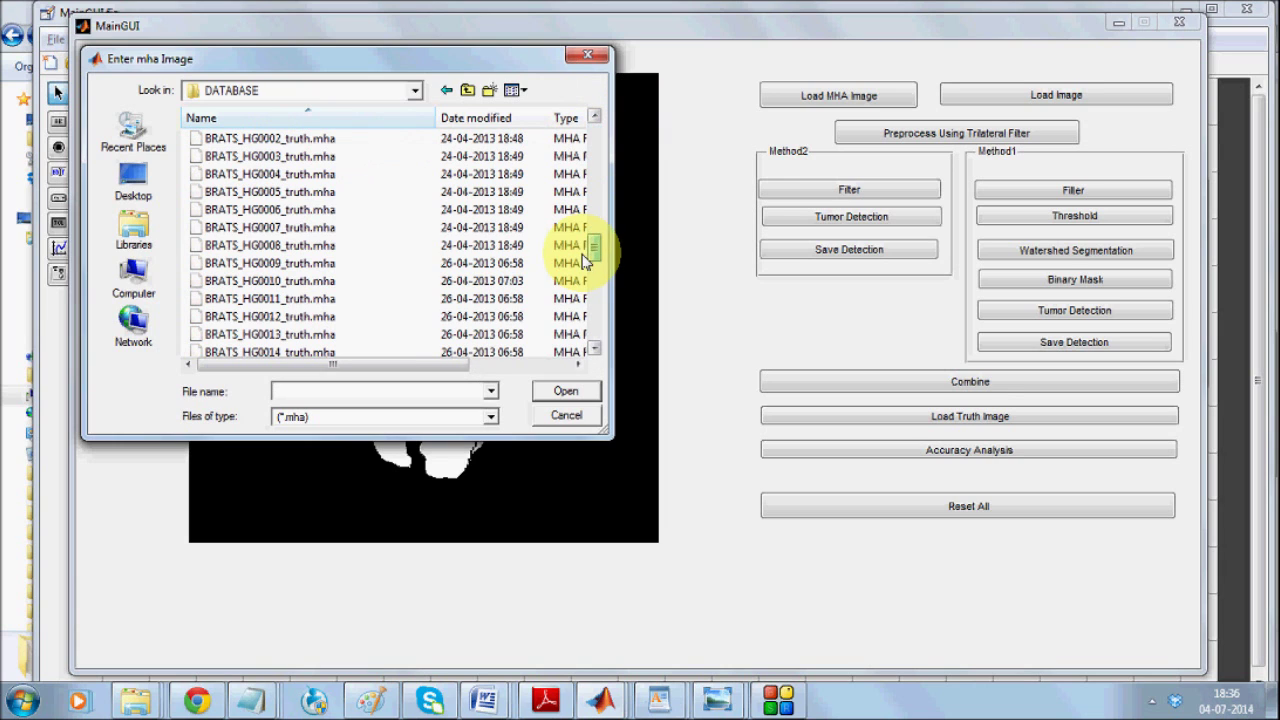
pyautogui.doubleClick(313, 228)
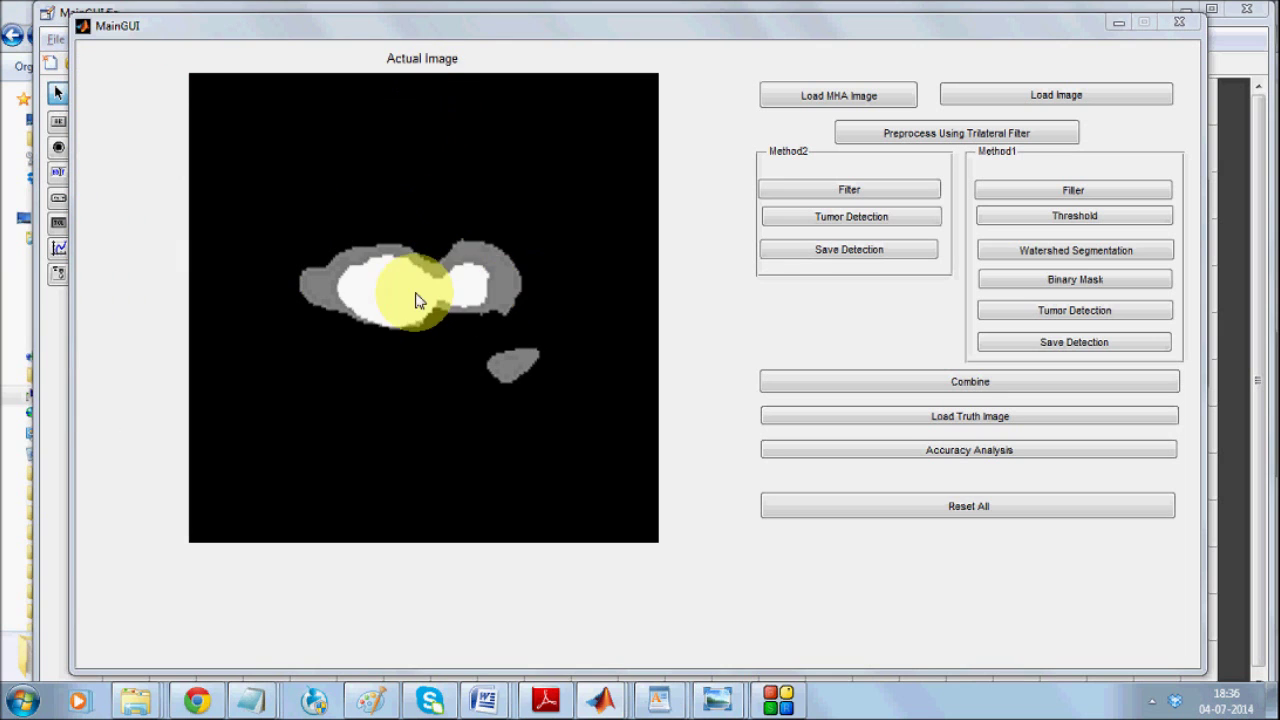
# - Load BRATS_HG0007_FLAIR.mha and trilateral-filter it, giving improvement factor 0.130526
pyautogui.click(790, 108)
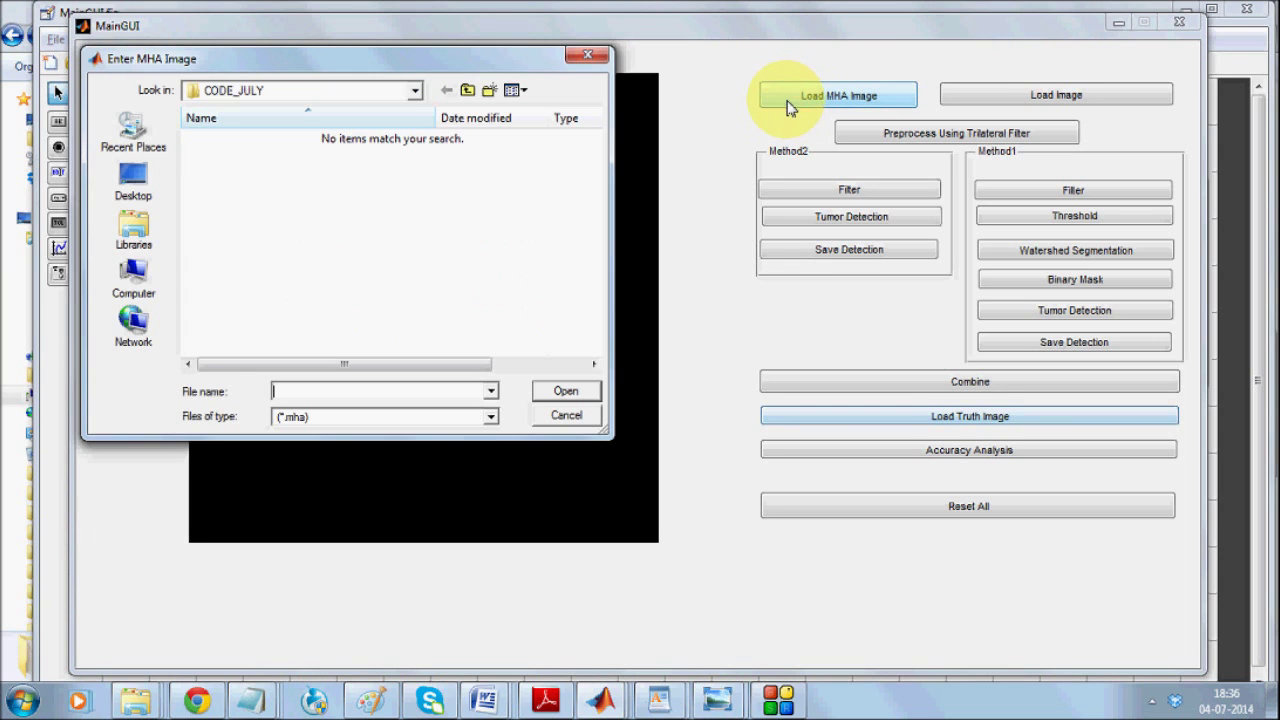
pyautogui.click(468, 92)
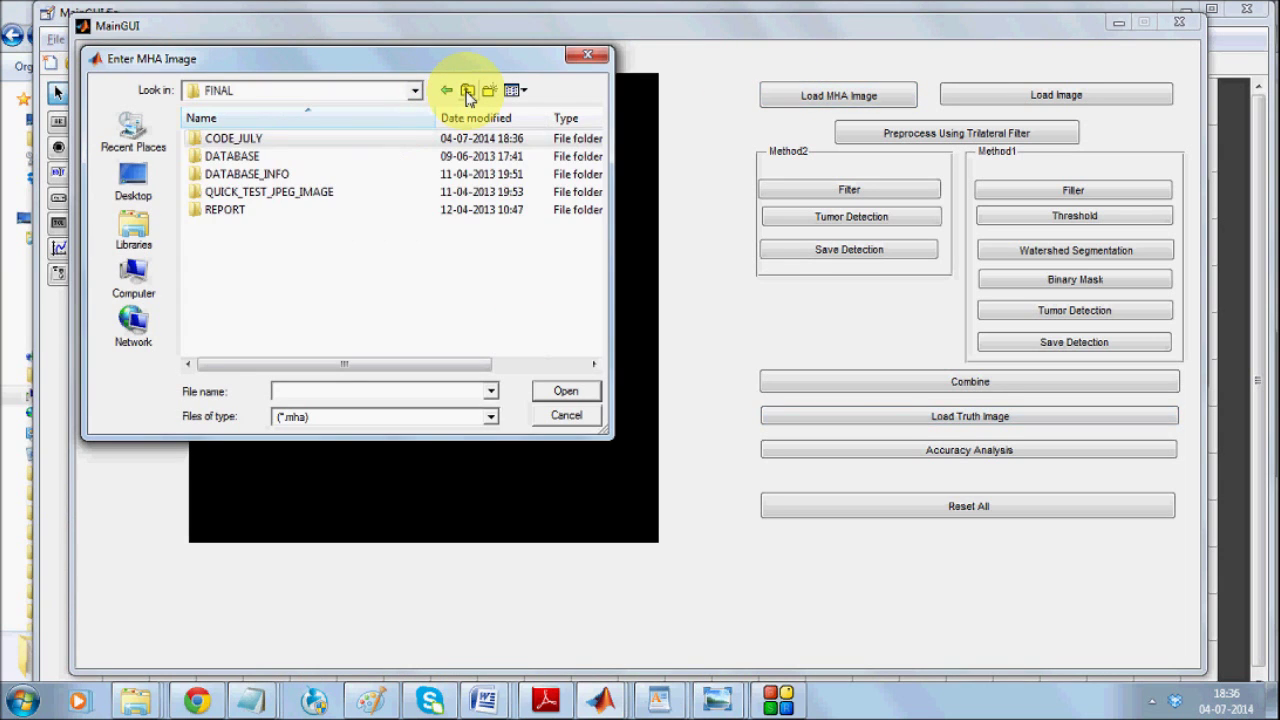
pyautogui.doubleClick(251, 156)
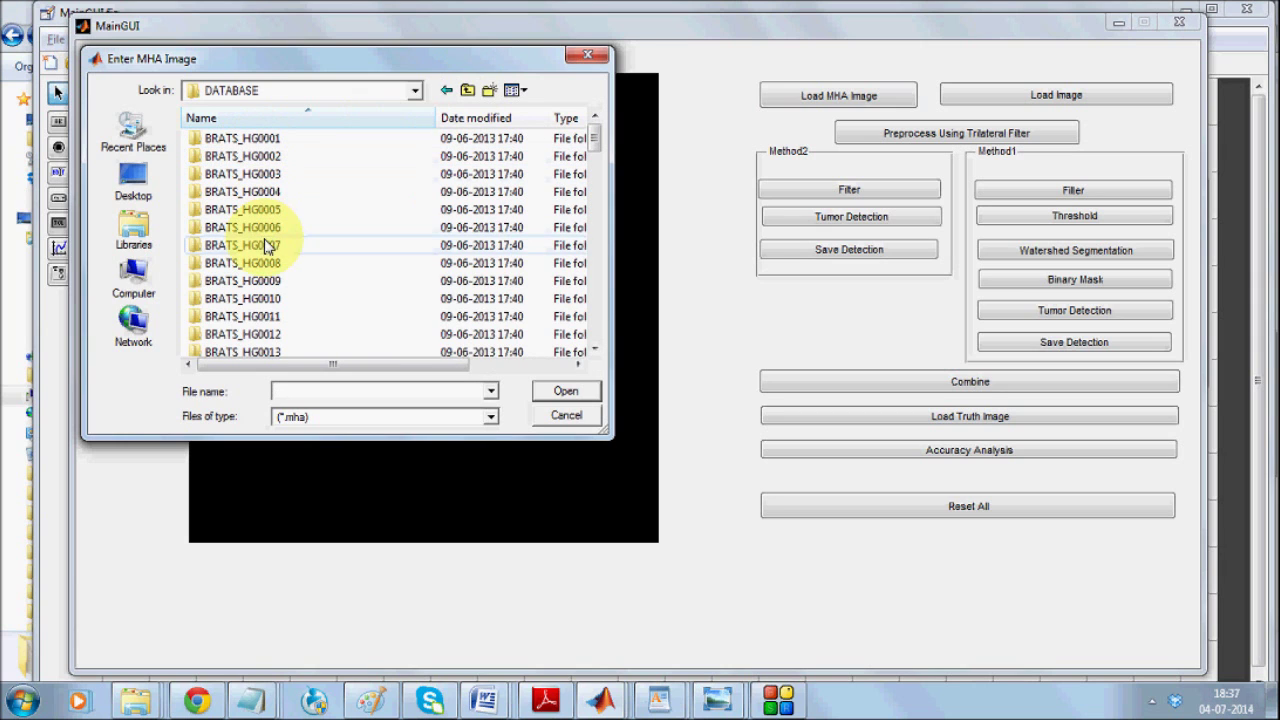
pyautogui.doubleClick(264, 245)
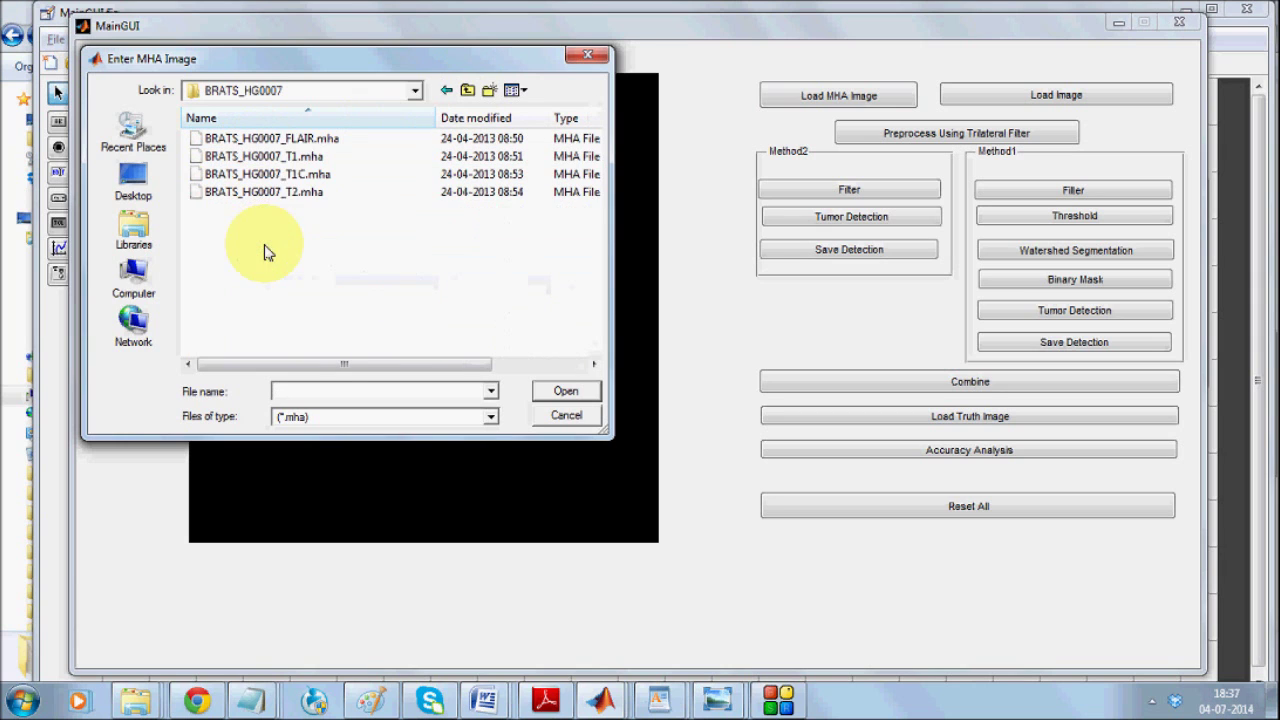
pyautogui.doubleClick(275, 140)
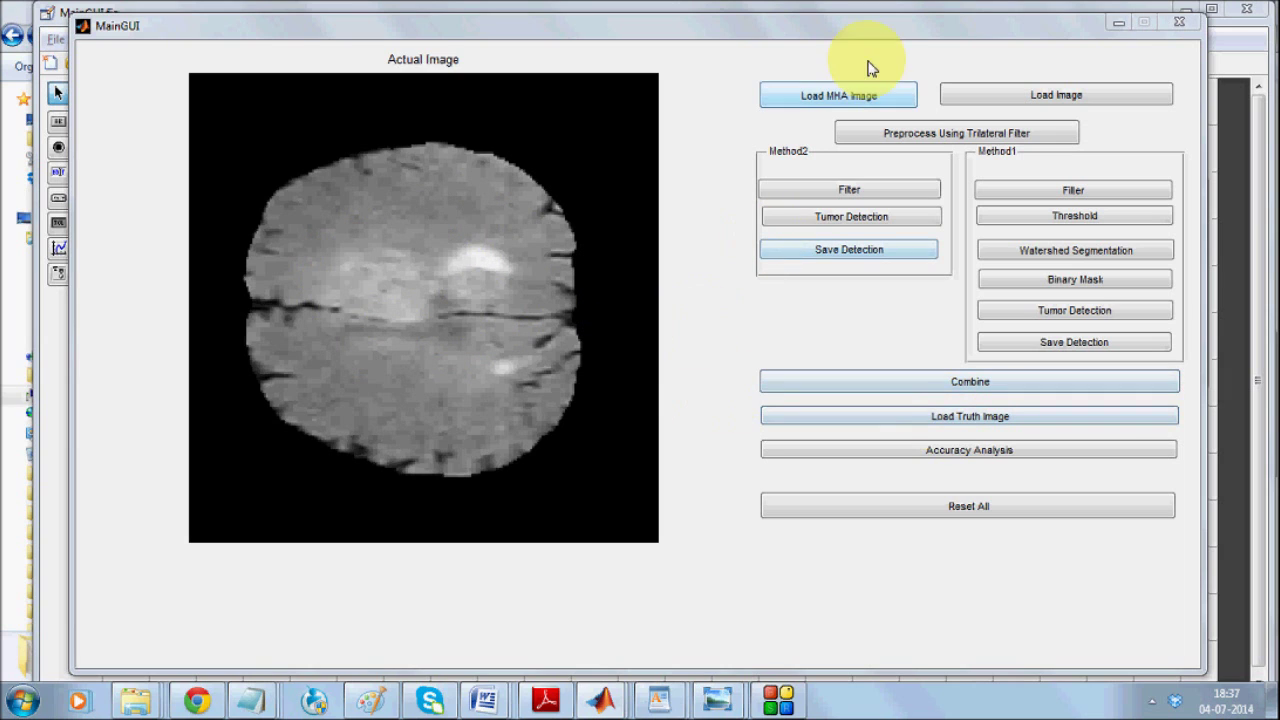
pyautogui.click(903, 135)
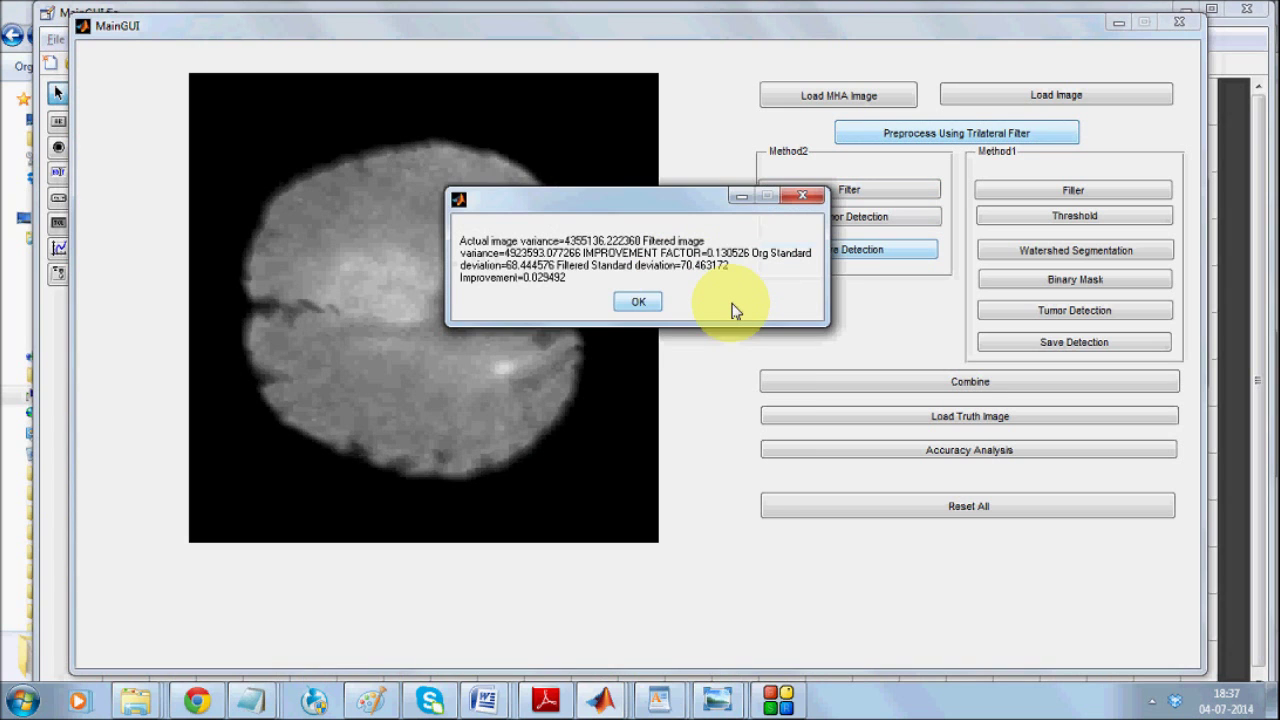
# - Dismiss the results, then box the tumour in red with Method2 filtering and detection and save it
pyautogui.click(638, 302)
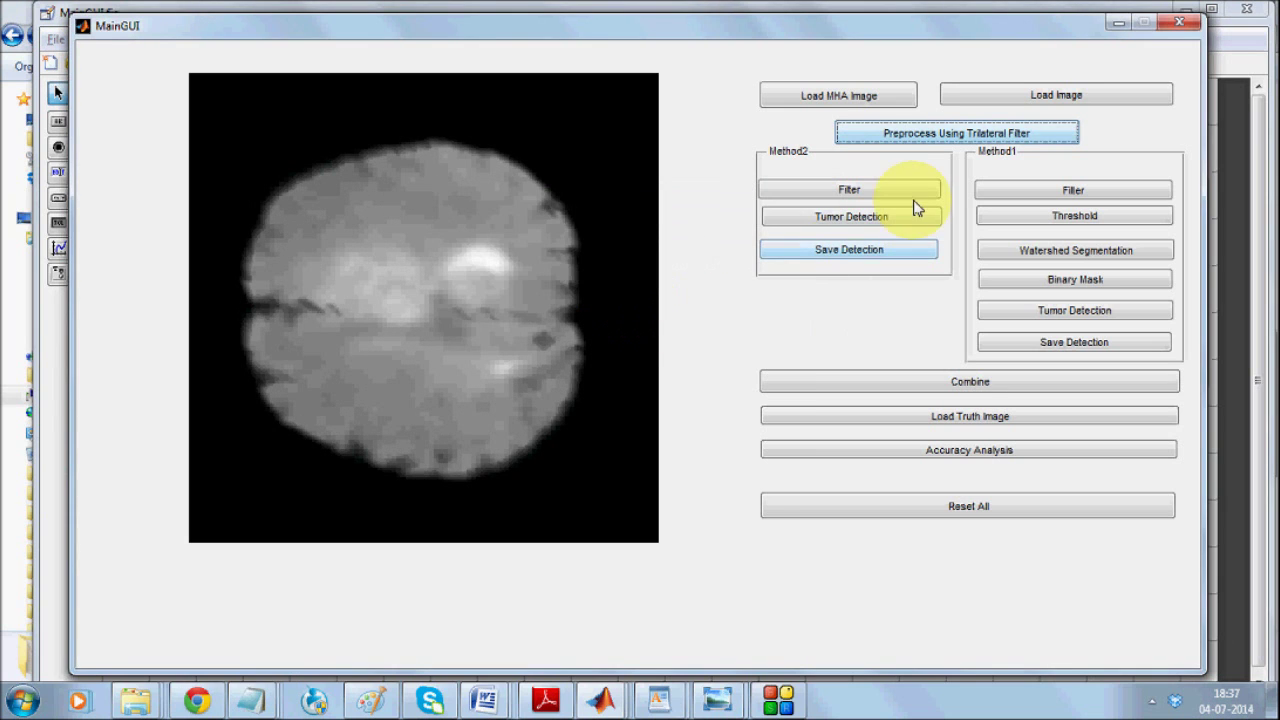
pyautogui.click(898, 188)
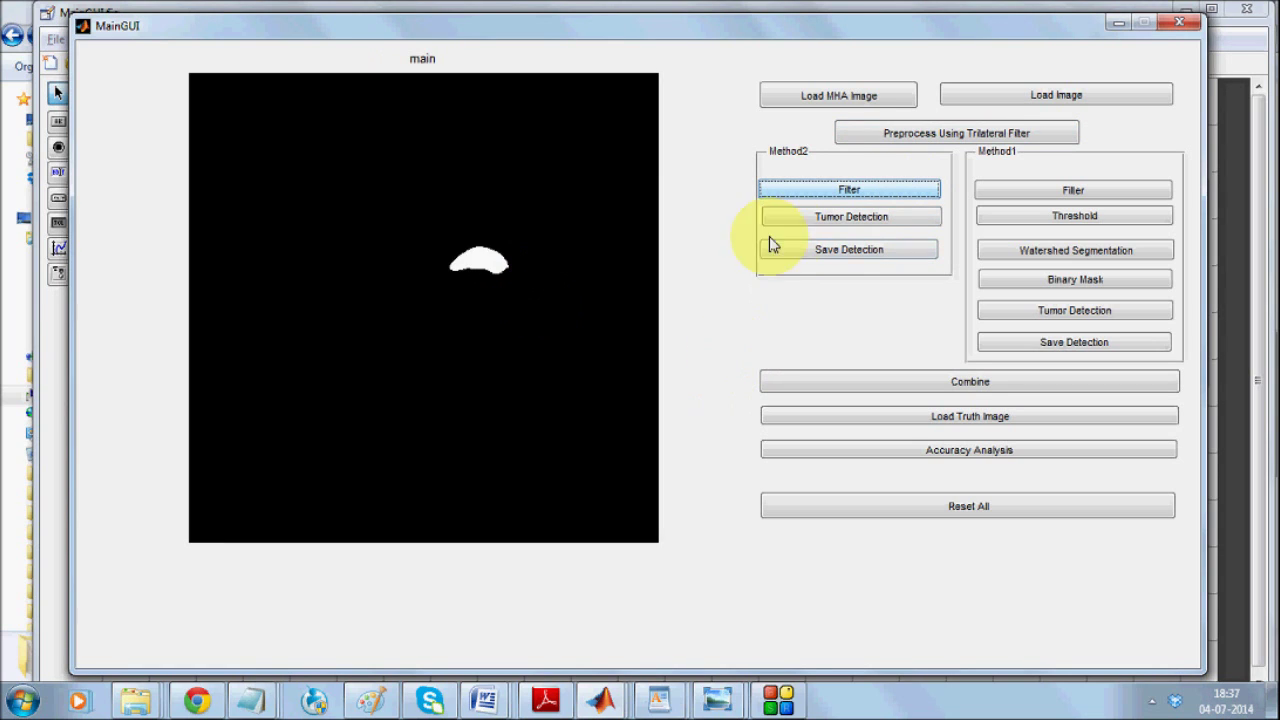
pyautogui.click(853, 218)
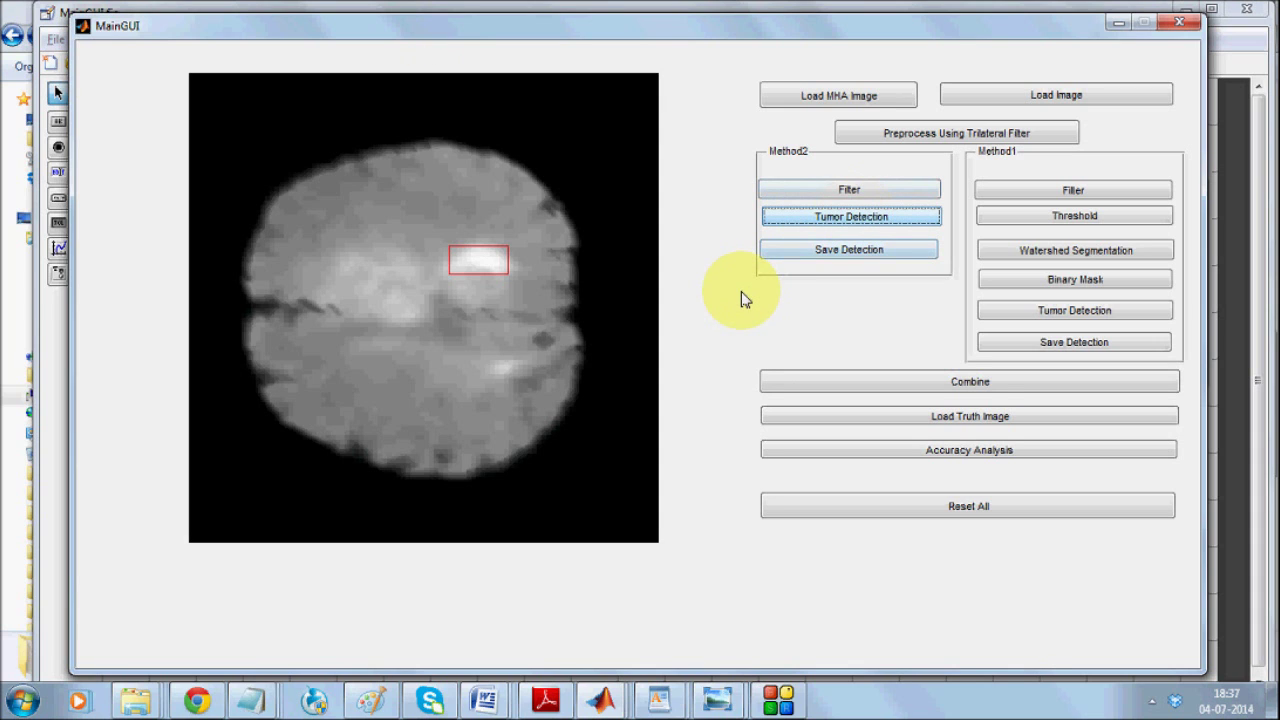
pyautogui.click(836, 255)
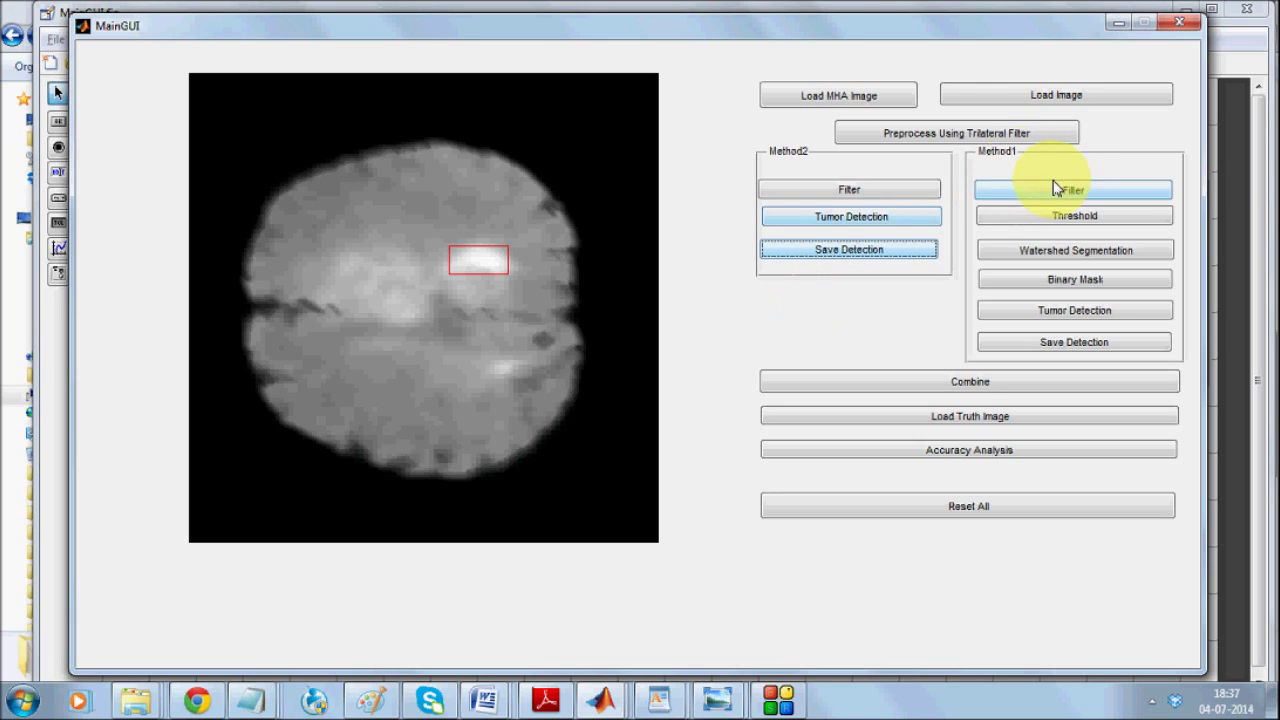
# - Reload FINAL > DATABASE > BRATS_HG0007 > BRATS_HG0007_FLAIR.mha and preprocess it with the trilateral filter
pyautogui.click(848, 97)
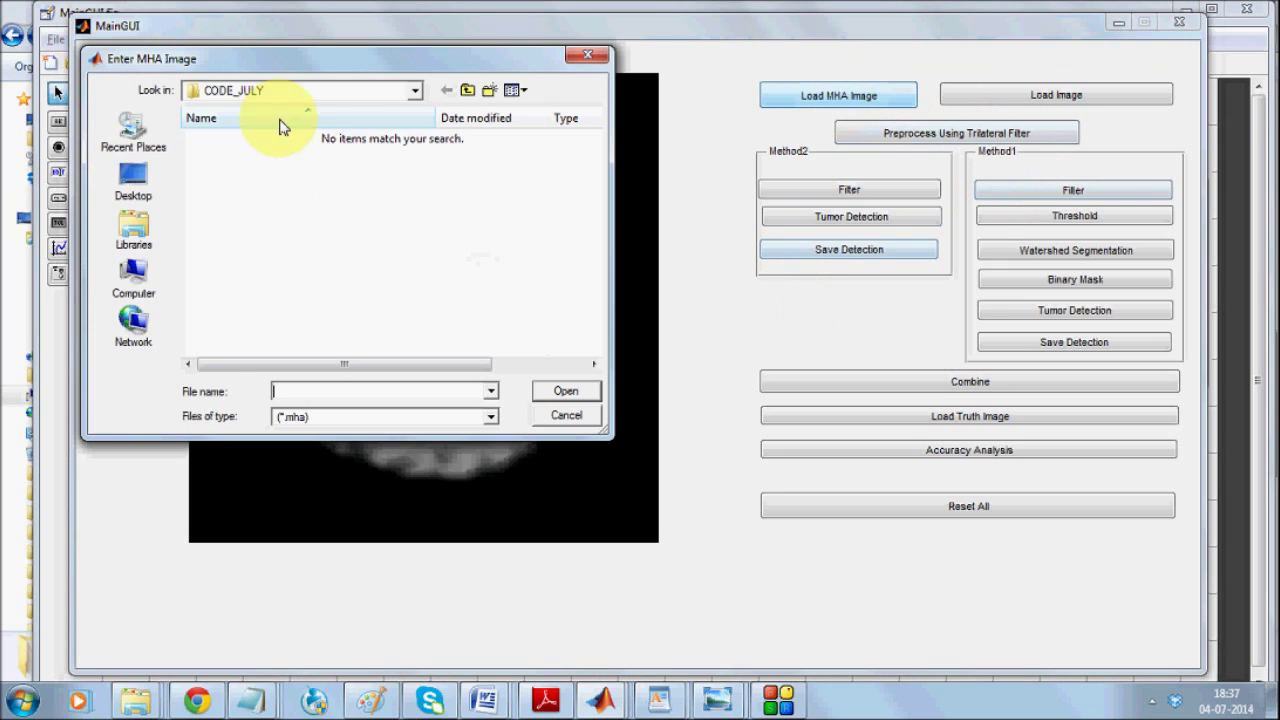
pyautogui.click(470, 95)
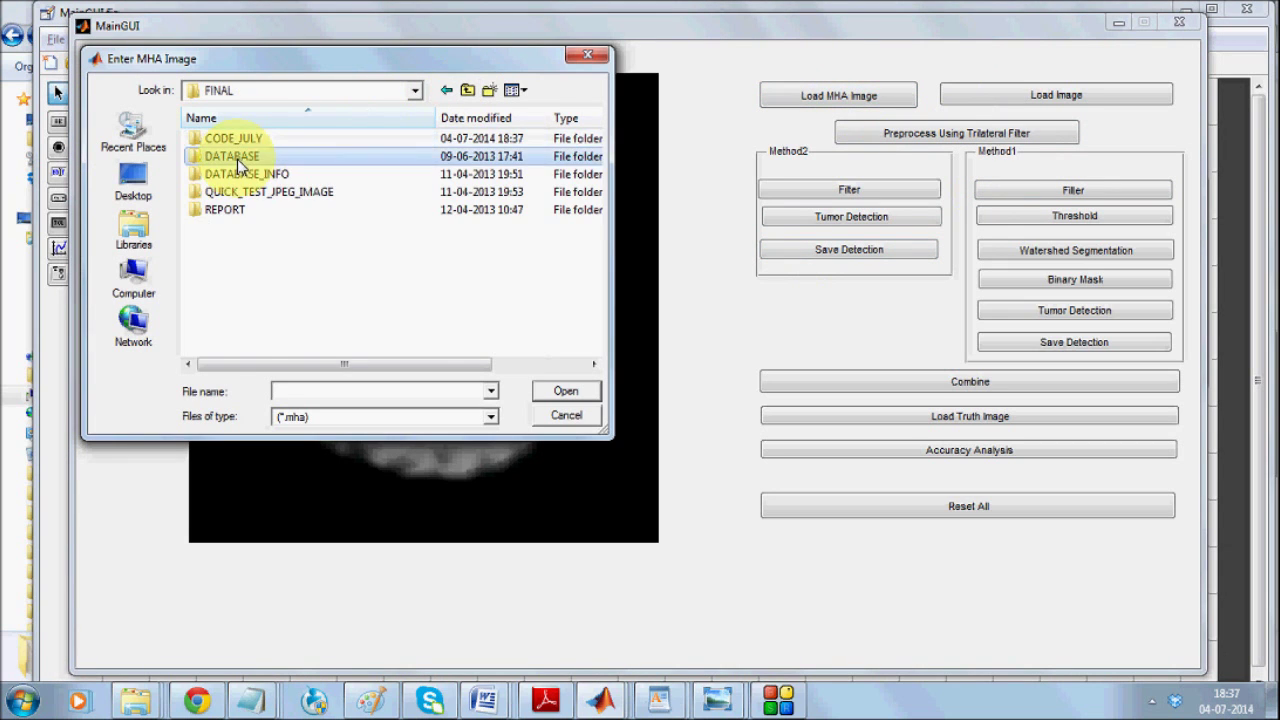
pyautogui.doubleClick(235, 156)
pyautogui.click(270, 247)
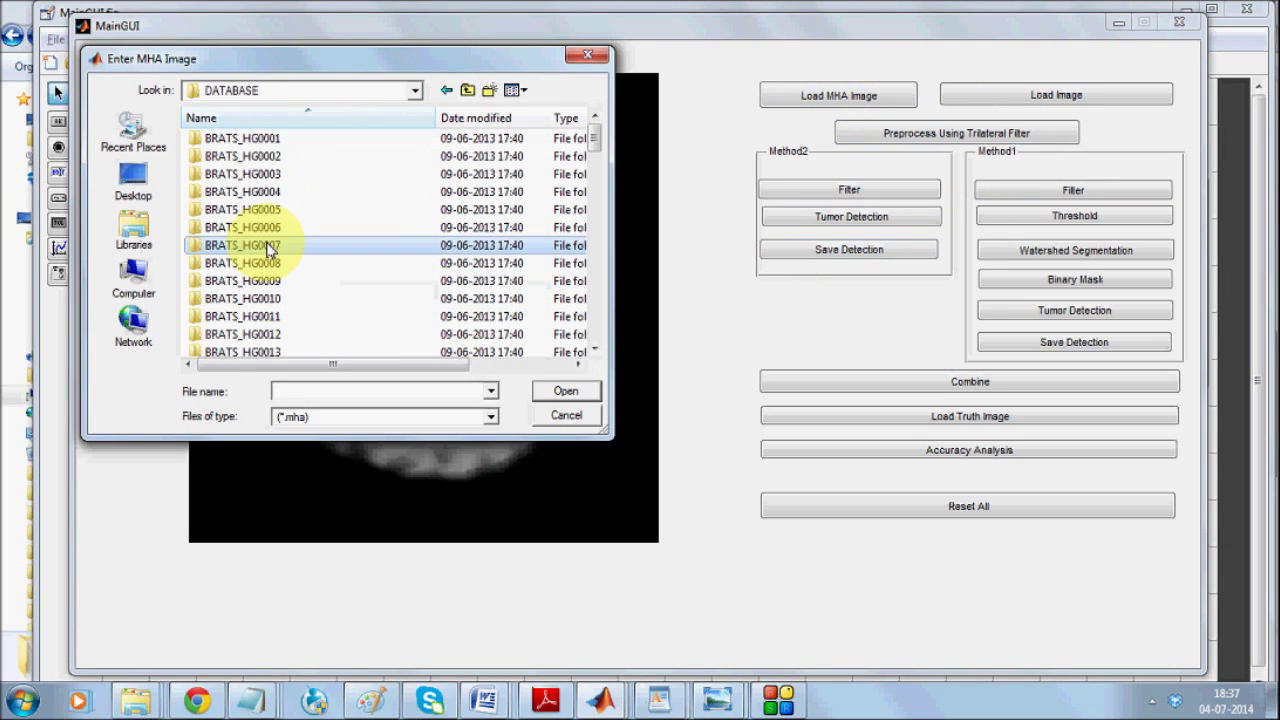
pyautogui.doubleClick(270, 247)
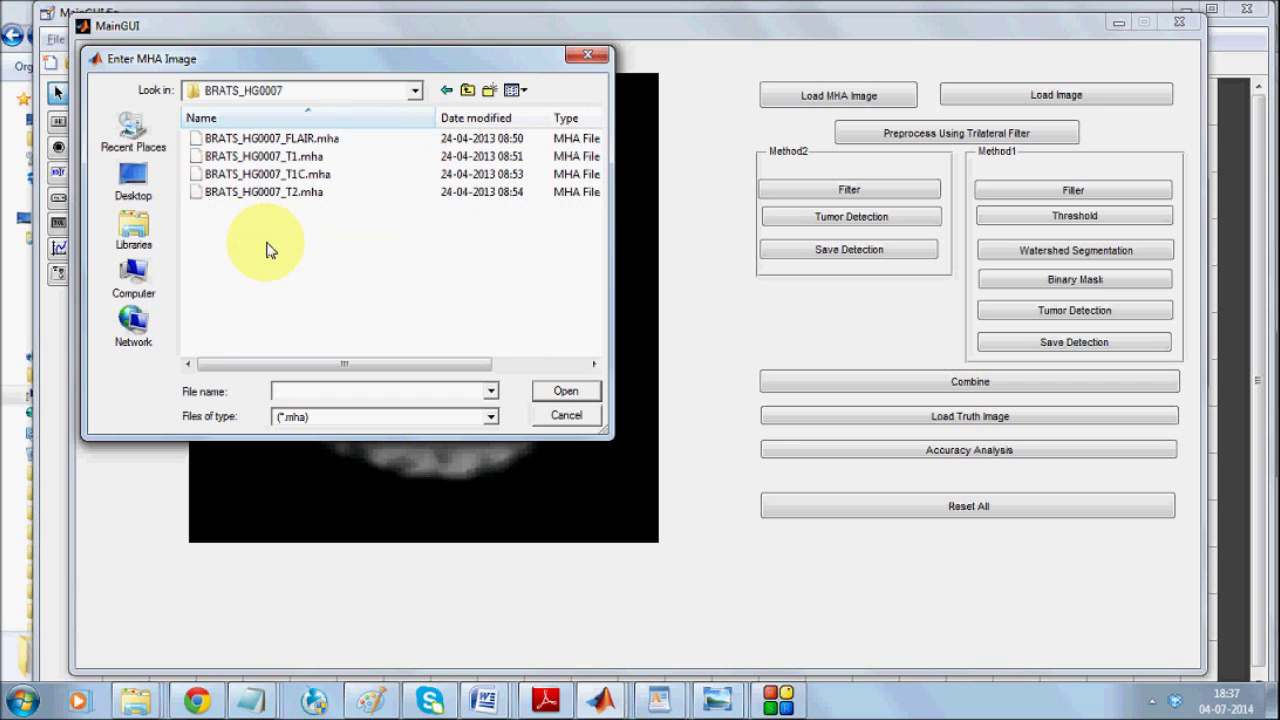
pyautogui.doubleClick(310, 138)
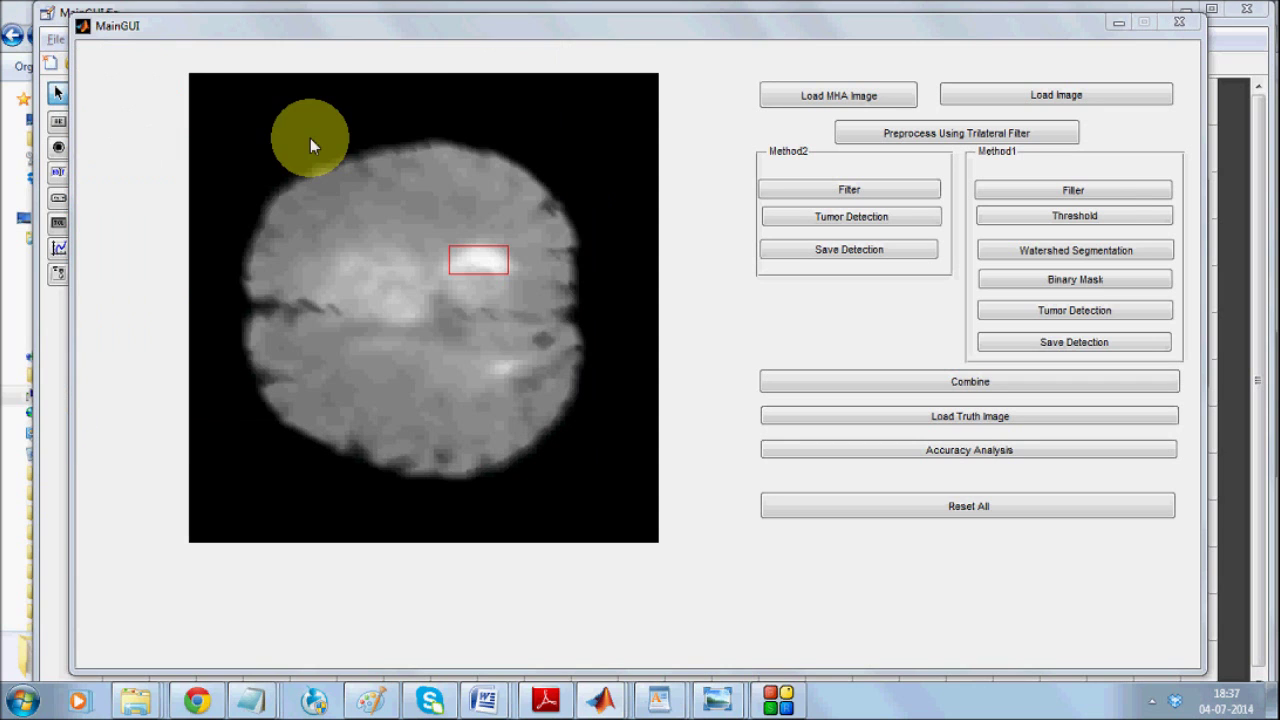
pyautogui.click(1005, 136)
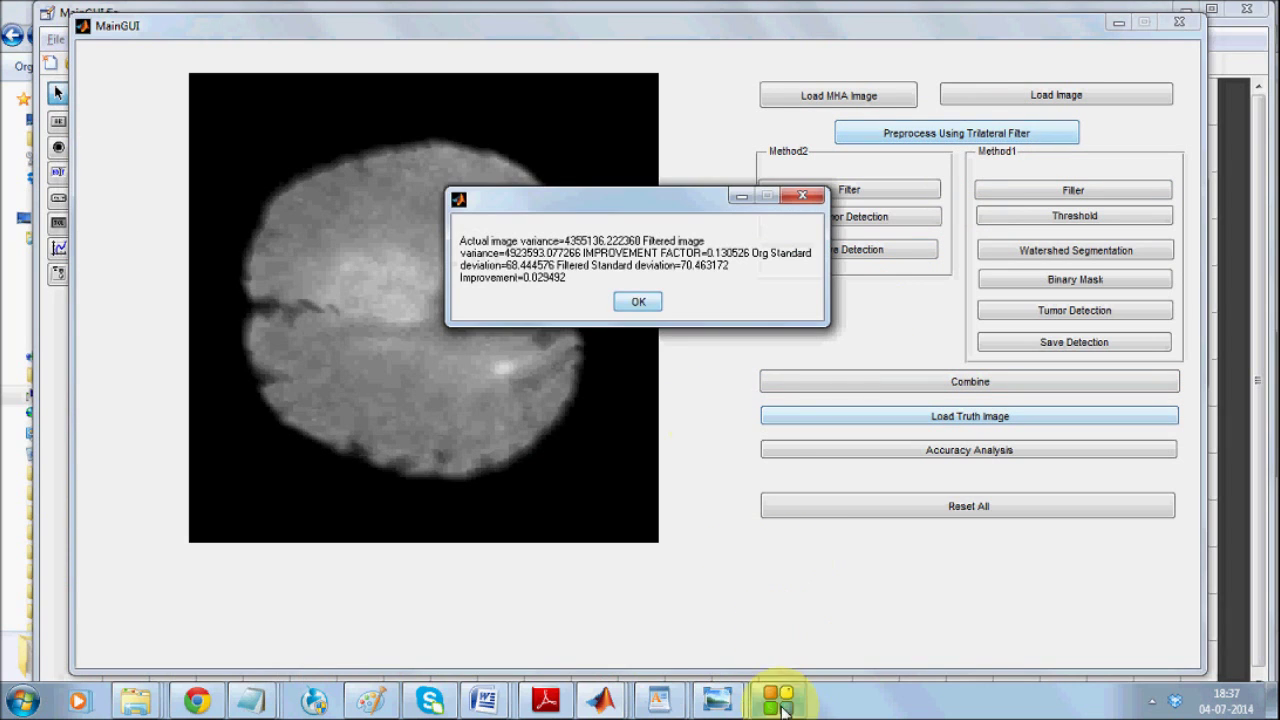
# - Run Method1's Filter, Threshold, Watershed, Binary Mask and Tumor Detection, then save the green-outlined result
pyautogui.click(638, 302)
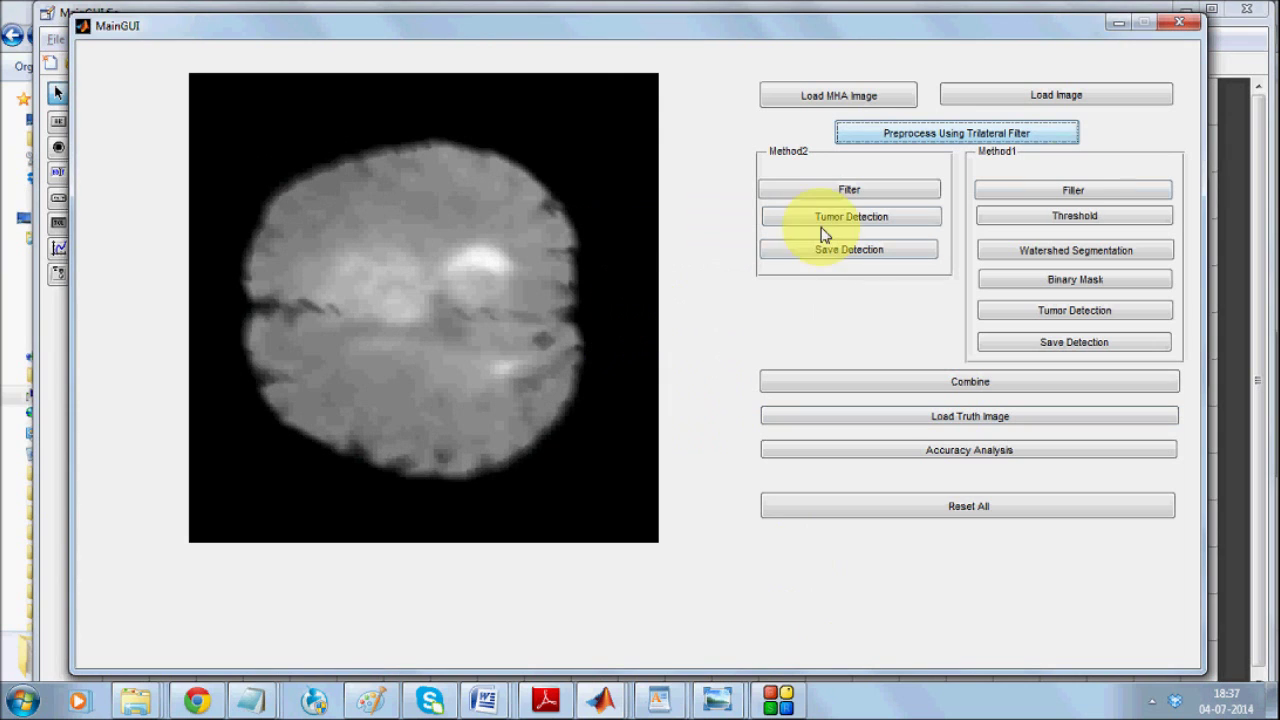
pyautogui.click(1072, 190)
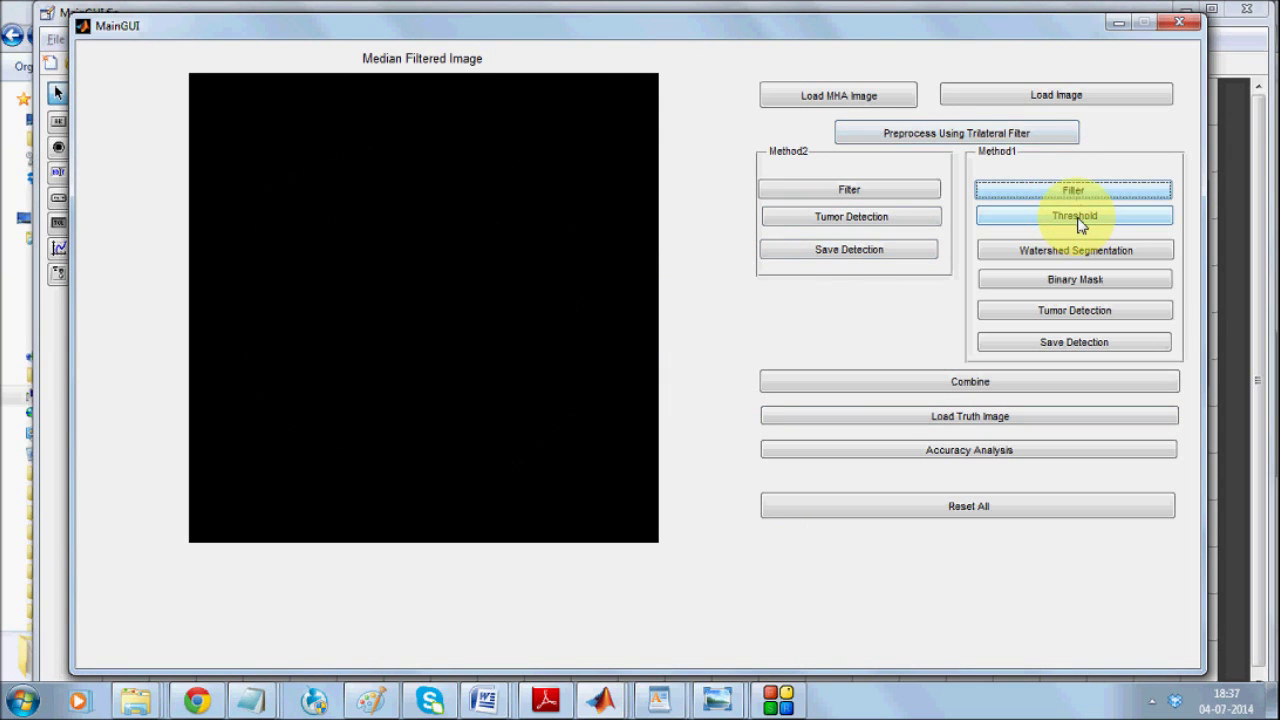
pyautogui.click(1079, 220)
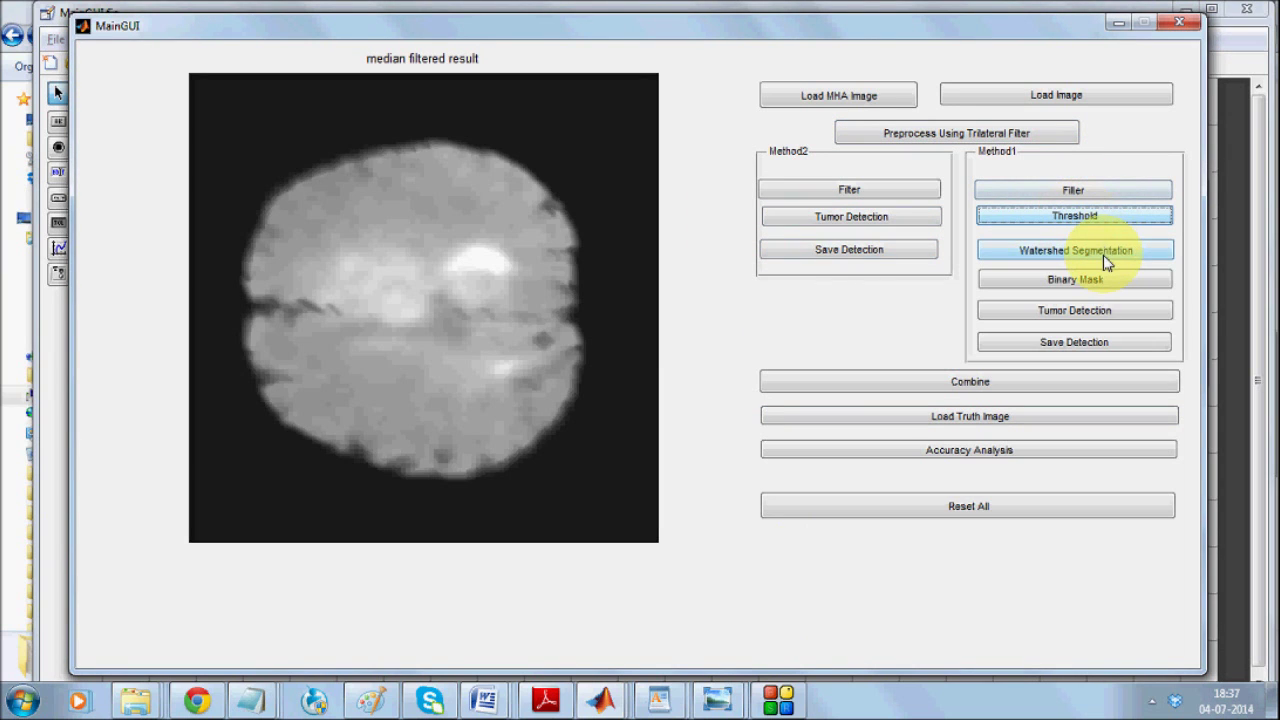
pyautogui.click(1105, 262)
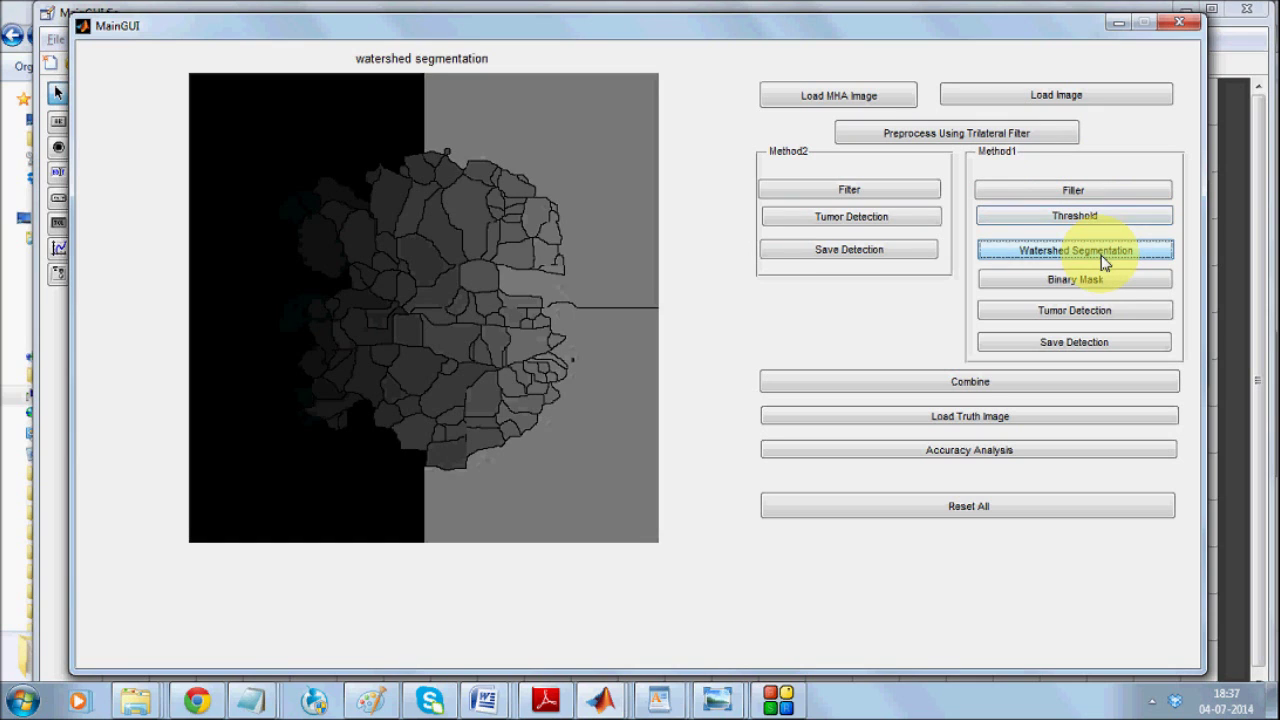
pyautogui.click(1108, 282)
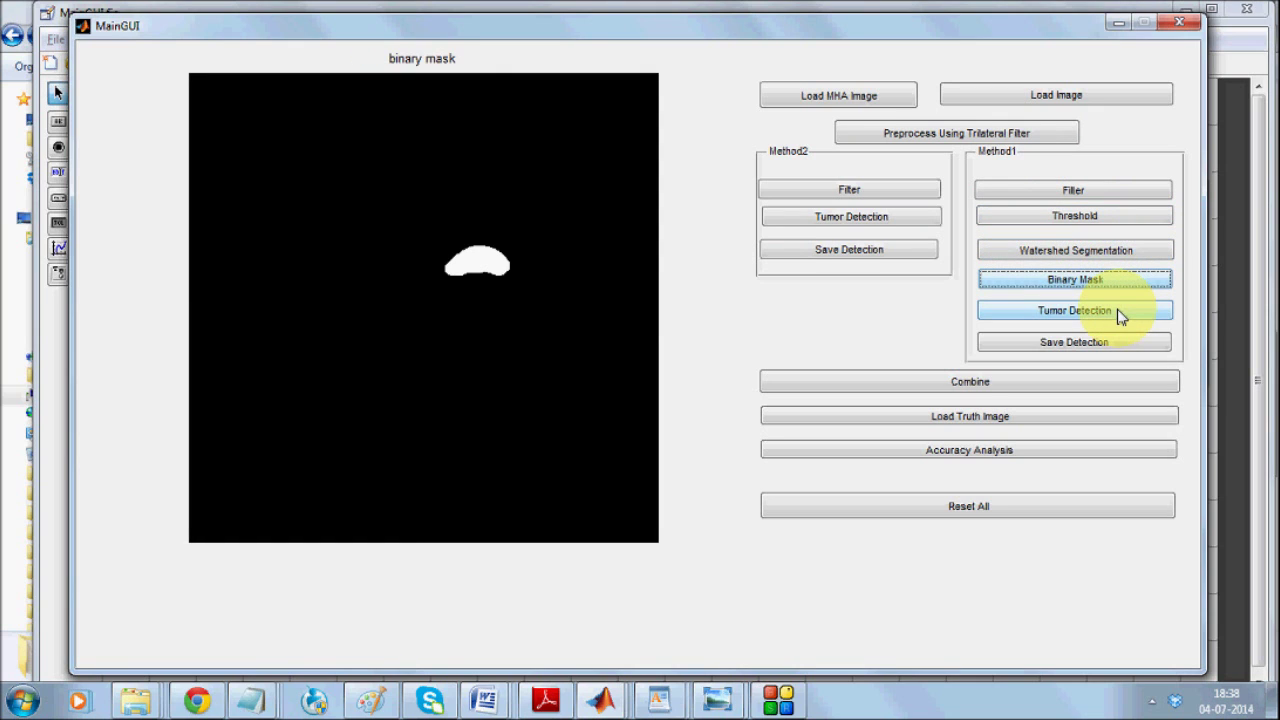
pyautogui.click(1120, 316)
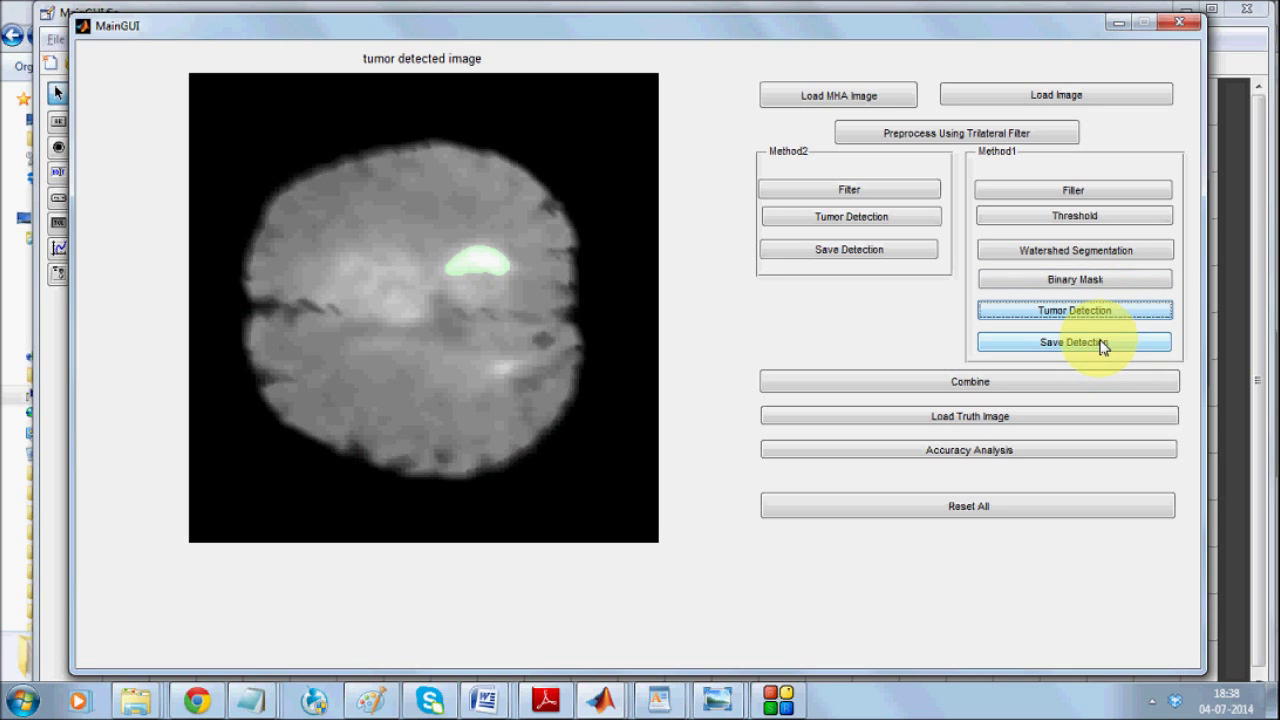
pyautogui.click(1103, 346)
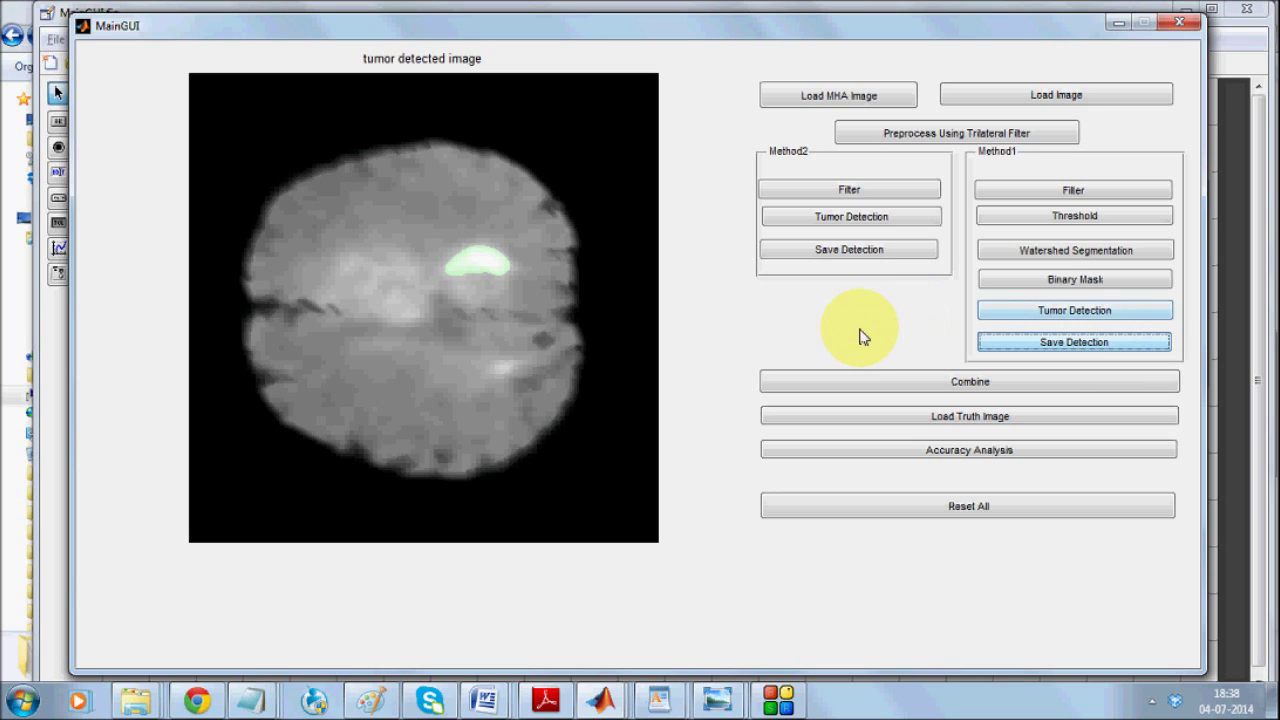
# - Combine the results into the yellow-brain, white-tumour view and paste its screenshot into Paint
pyautogui.click(918, 392)
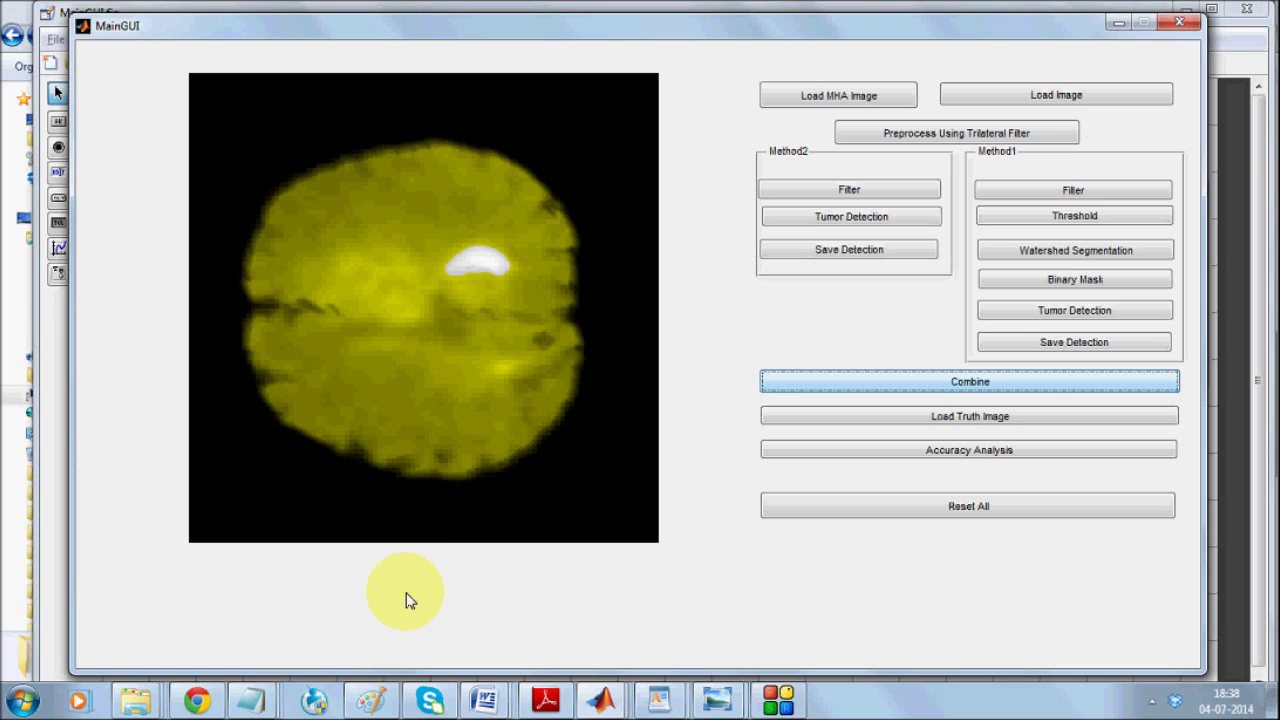
pyautogui.click(371, 700)
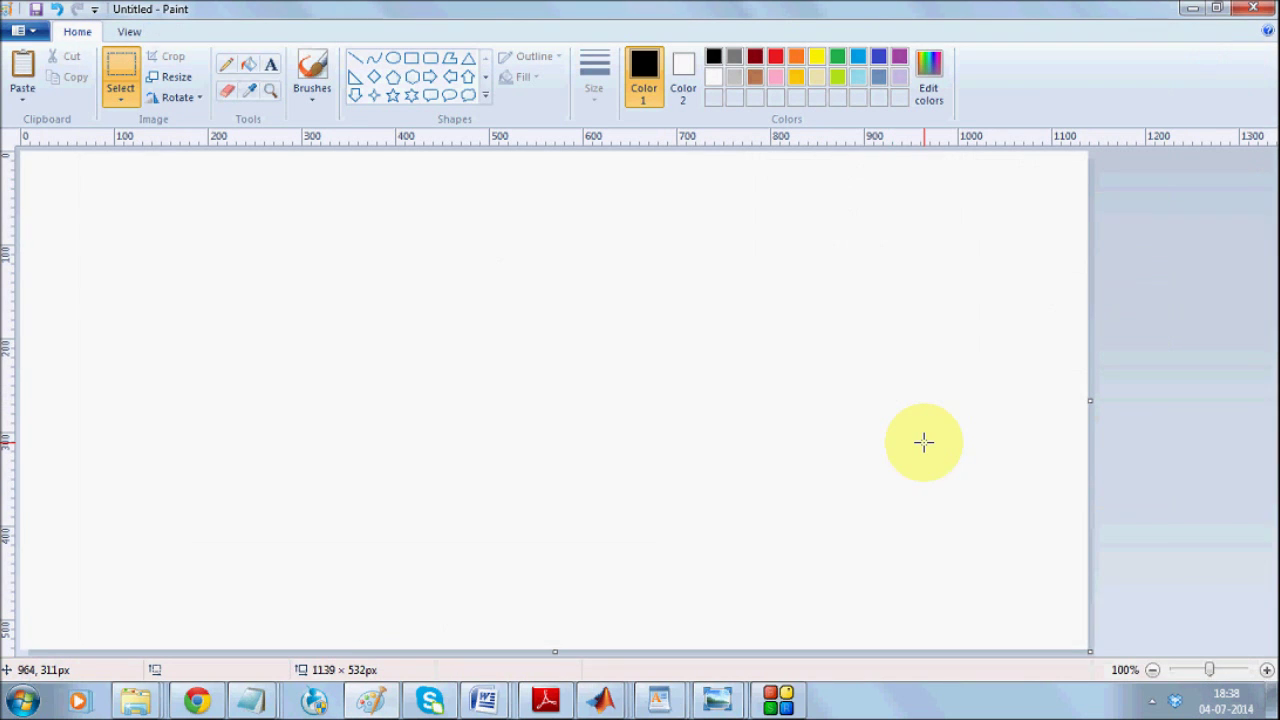
pyautogui.hotkey('ctrl', 'v')
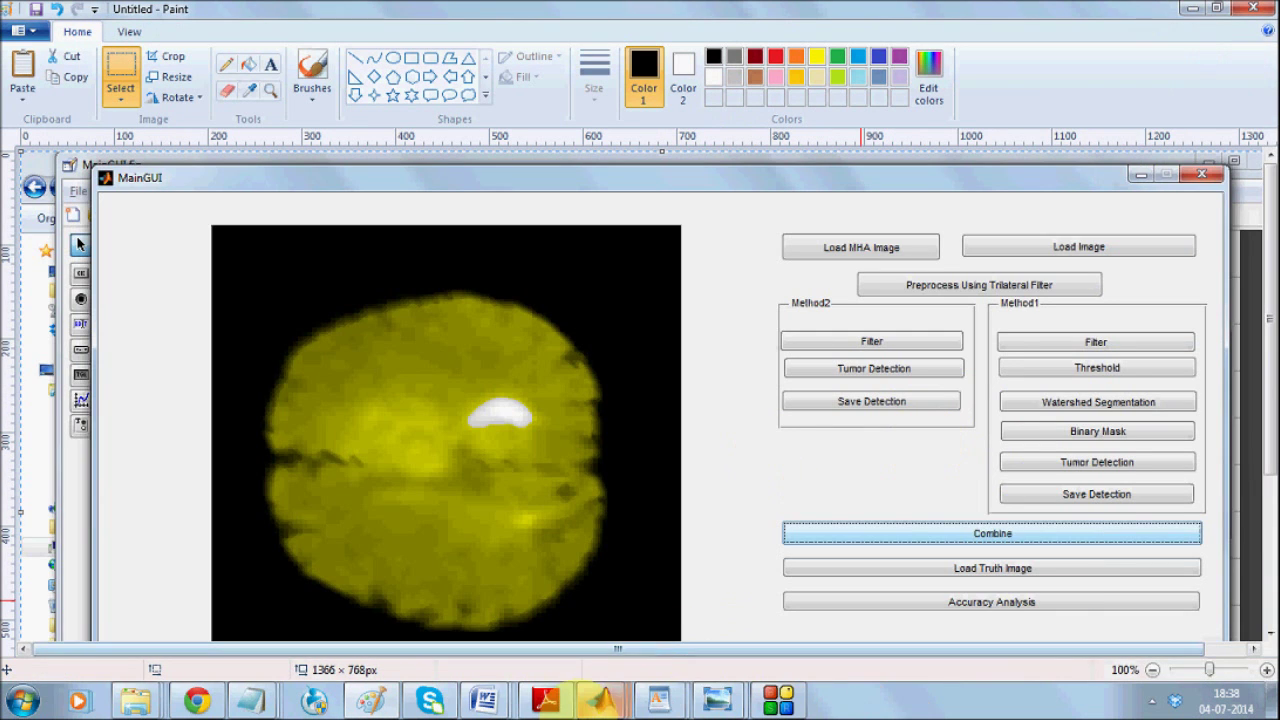
pyautogui.moveTo(601, 700)
pyautogui.click(944, 570)
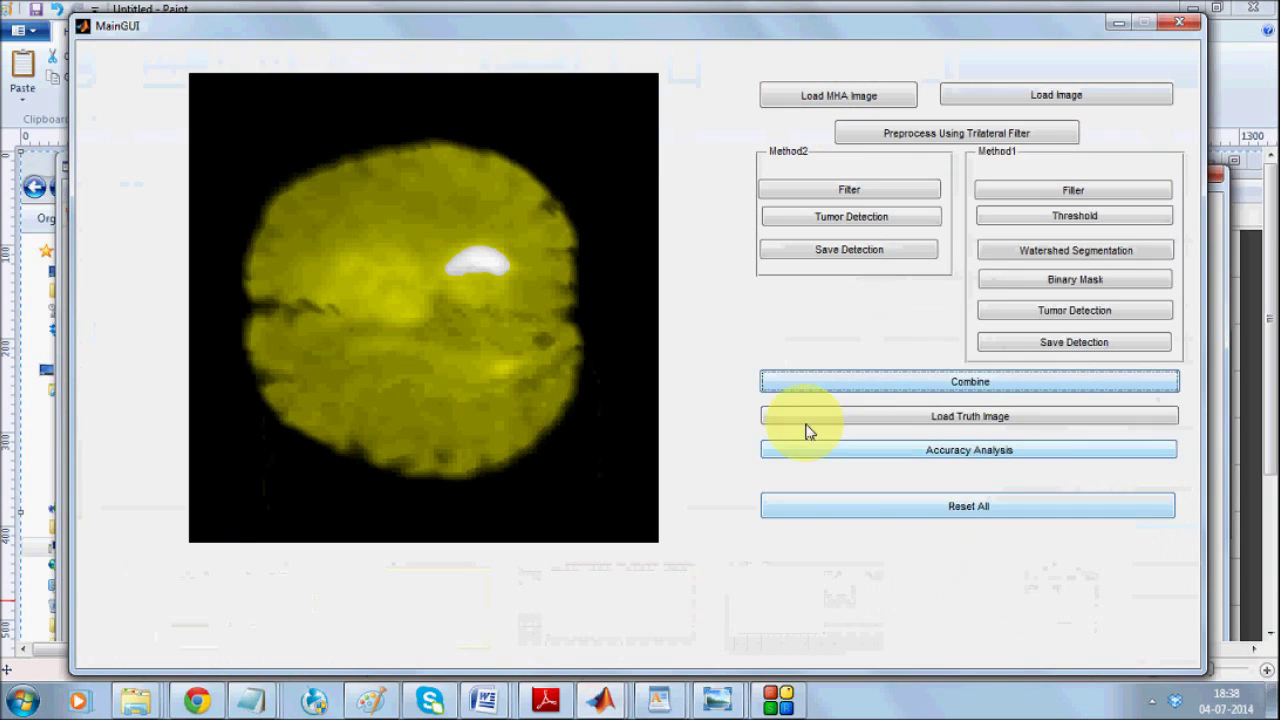
# - Load a truth .mha file from DATABASE and run Accuracy Analysis, scoring 94.4897%
pyautogui.click(946, 418)
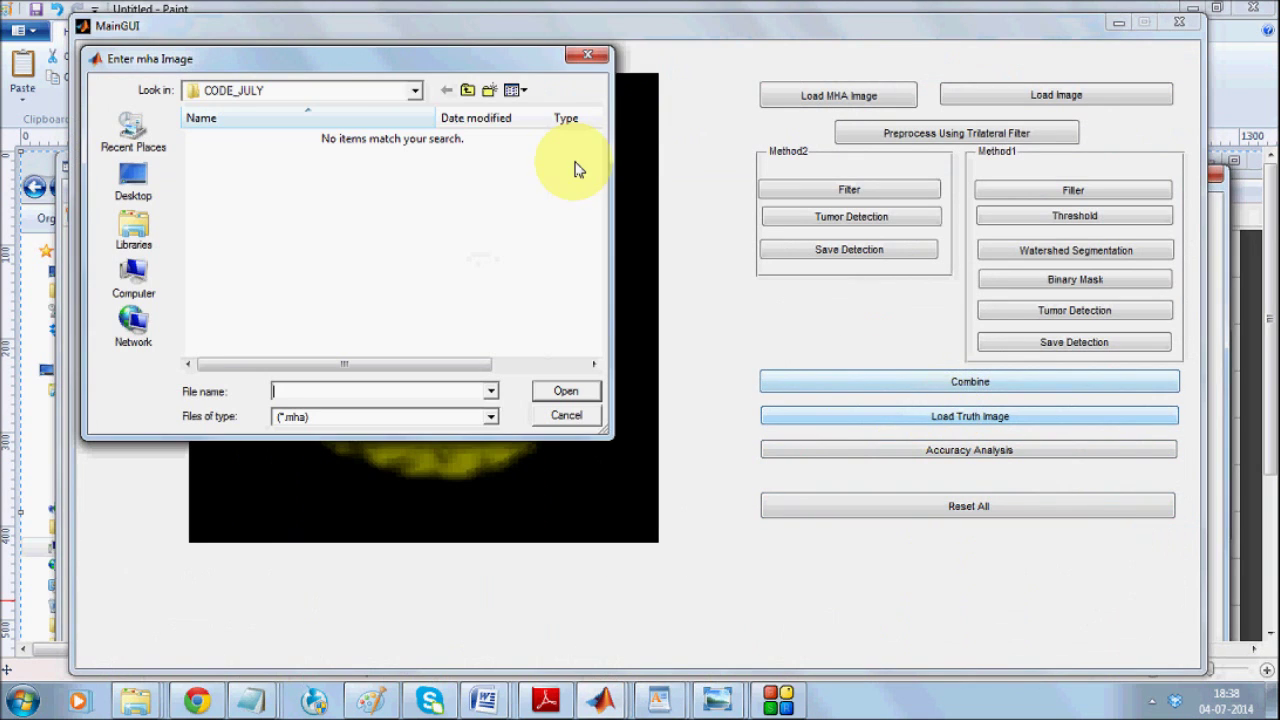
pyautogui.click(467, 91)
pyautogui.doubleClick(297, 163)
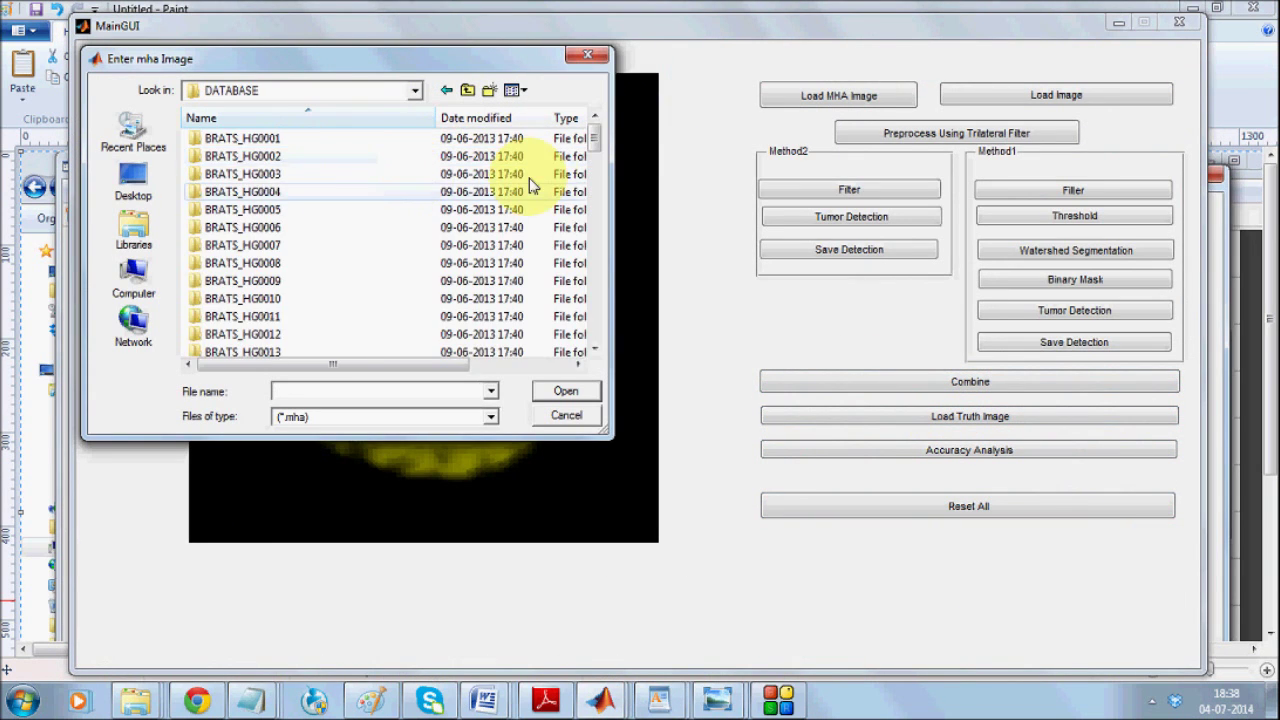
pyautogui.moveTo(594, 140); pyautogui.dragTo(588, 236)
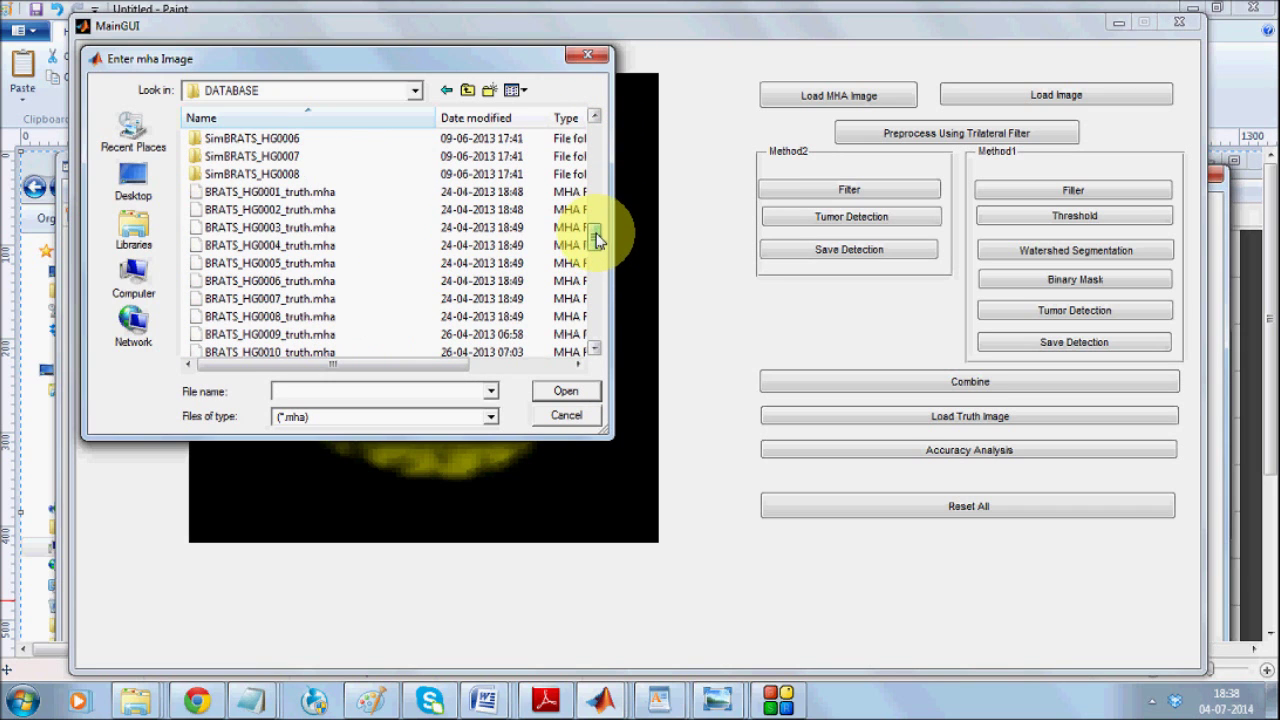
pyautogui.doubleClick(368, 304)
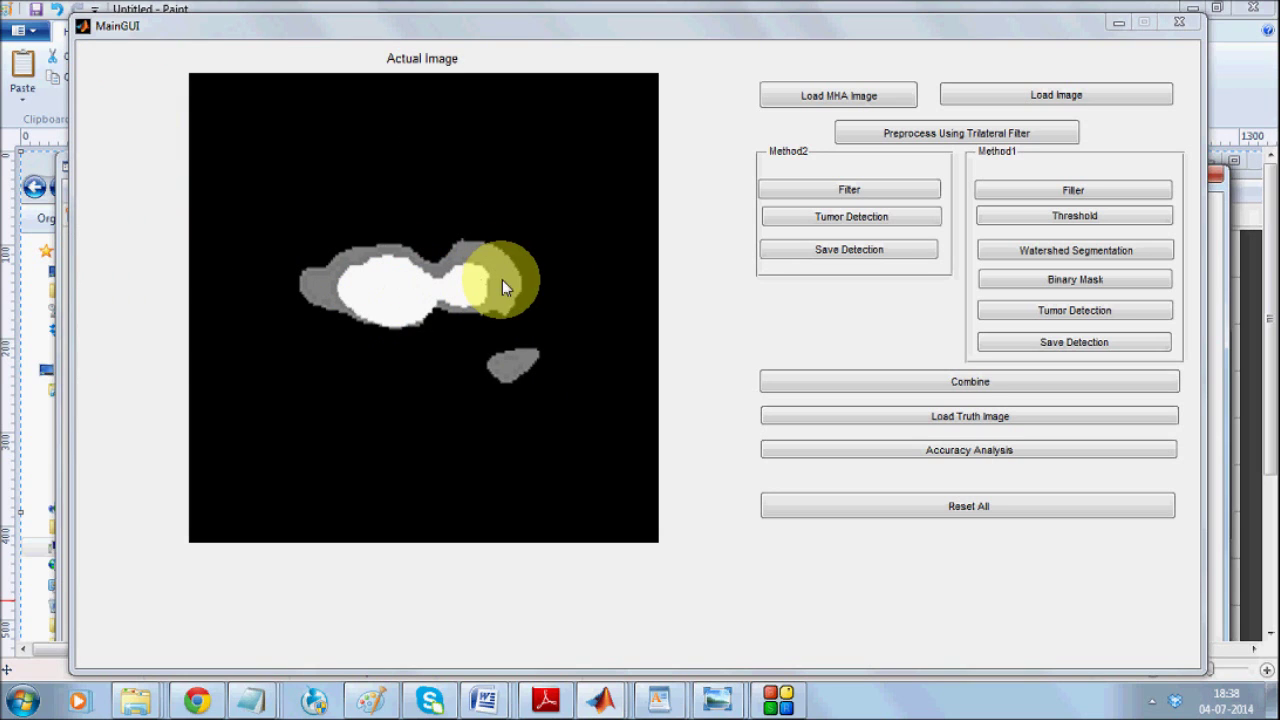
pyautogui.click(918, 453)
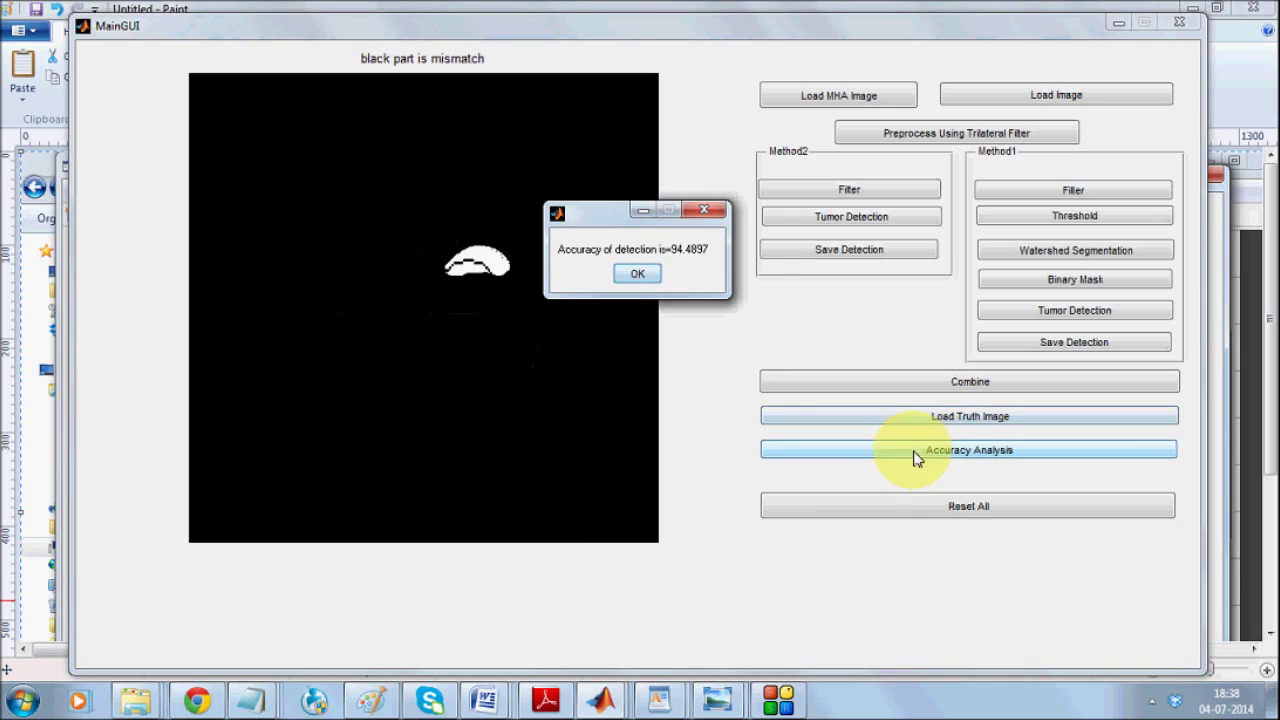
pyautogui.click(639, 276)
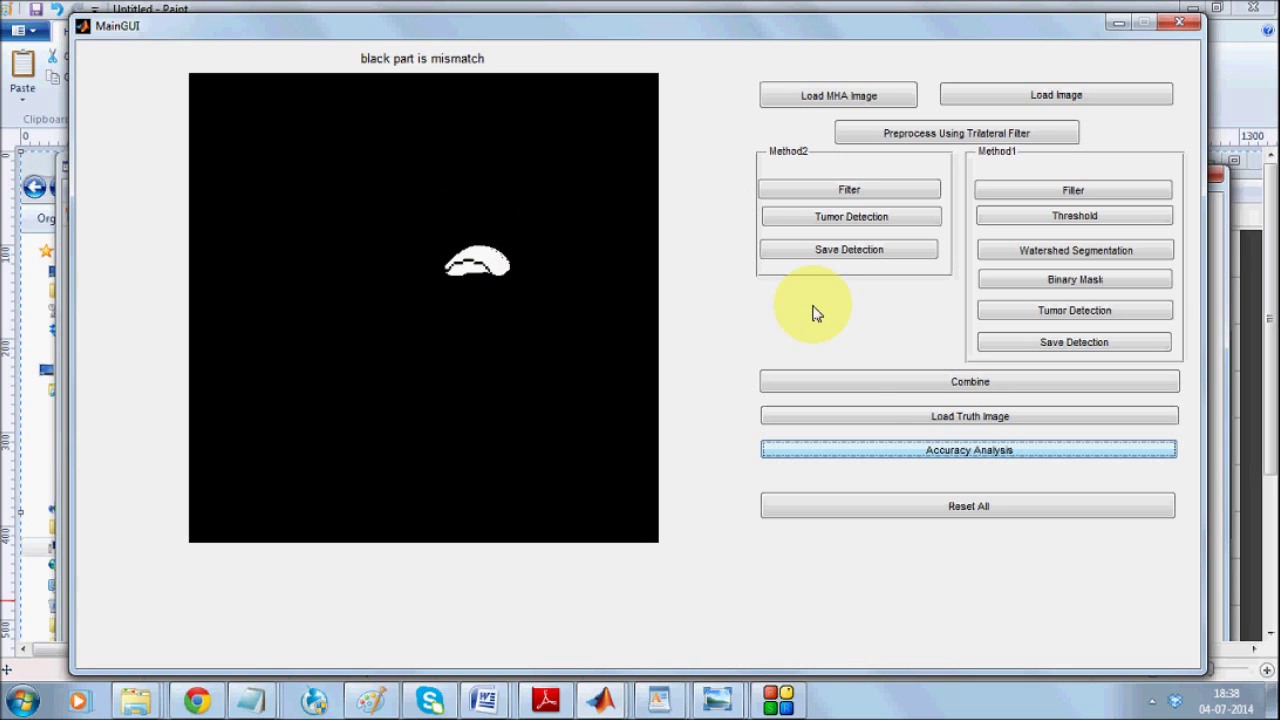
# - Load BRATS_HG0007_truth.mha from FINAL > DATABASE as the truth image
pyautogui.click(862, 418)
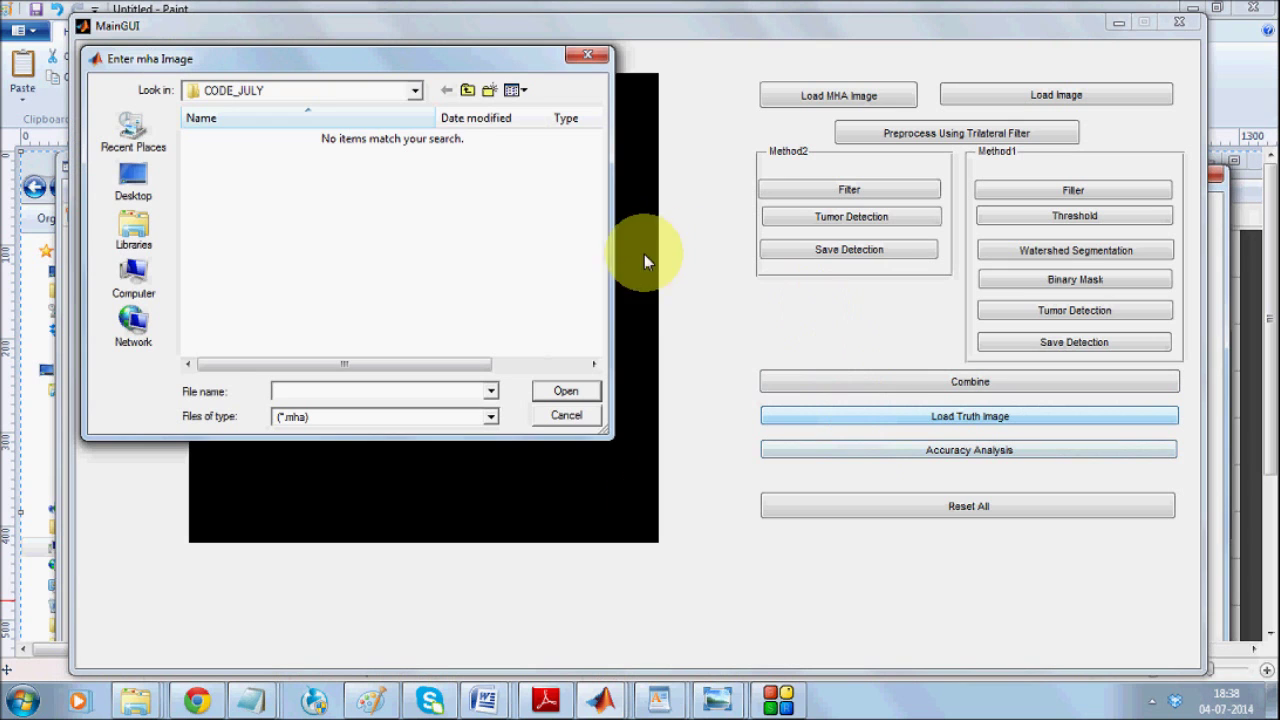
pyautogui.click(467, 90)
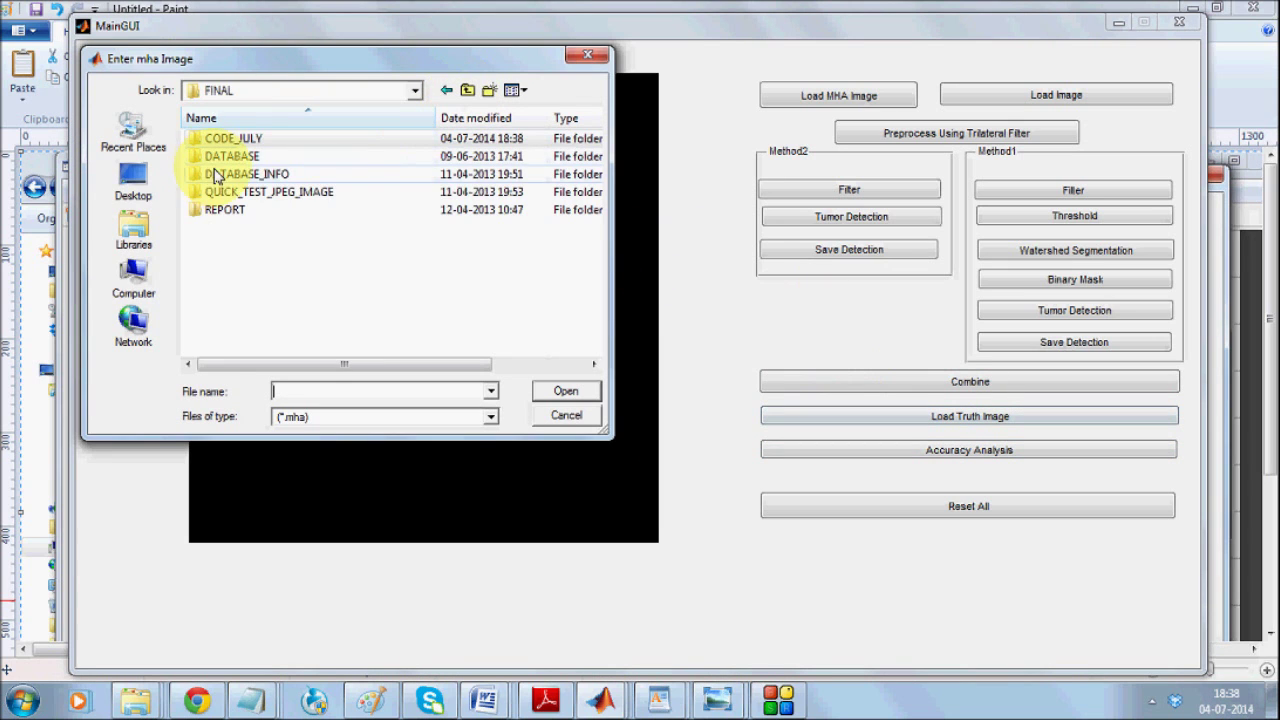
pyautogui.doubleClick(213, 158)
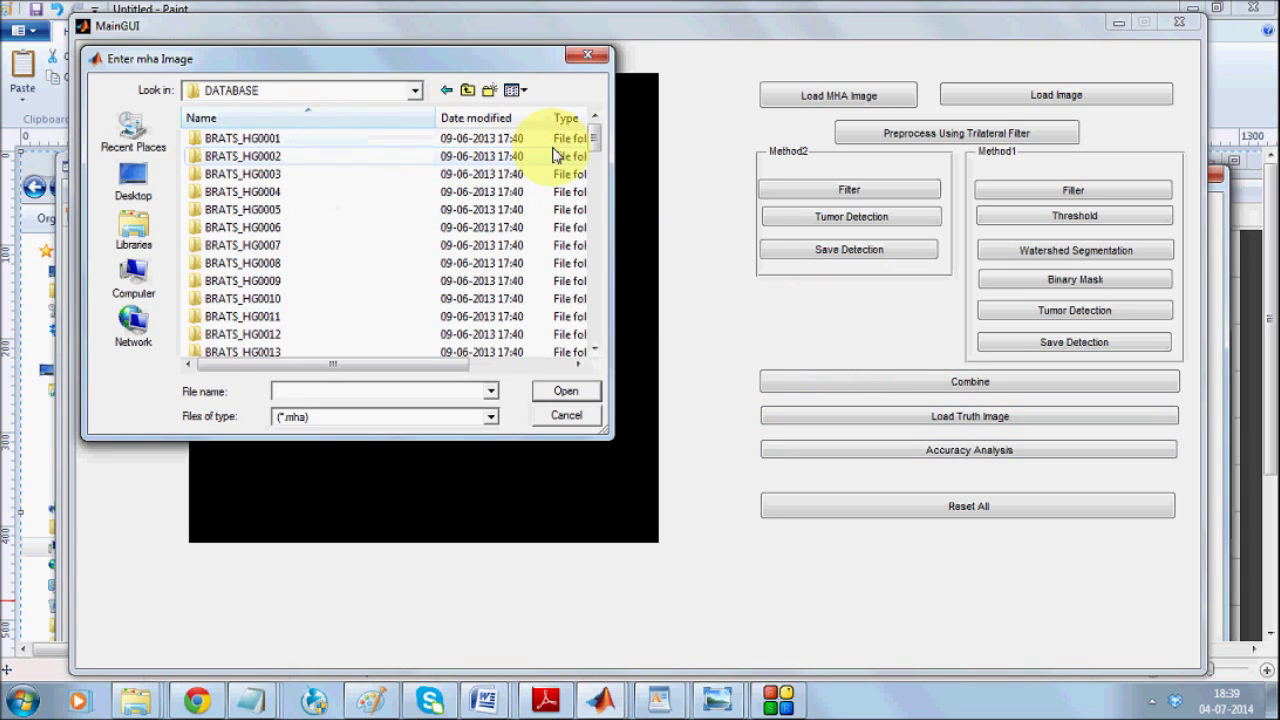
pyautogui.moveTo(597, 147); pyautogui.dragTo(601, 258)
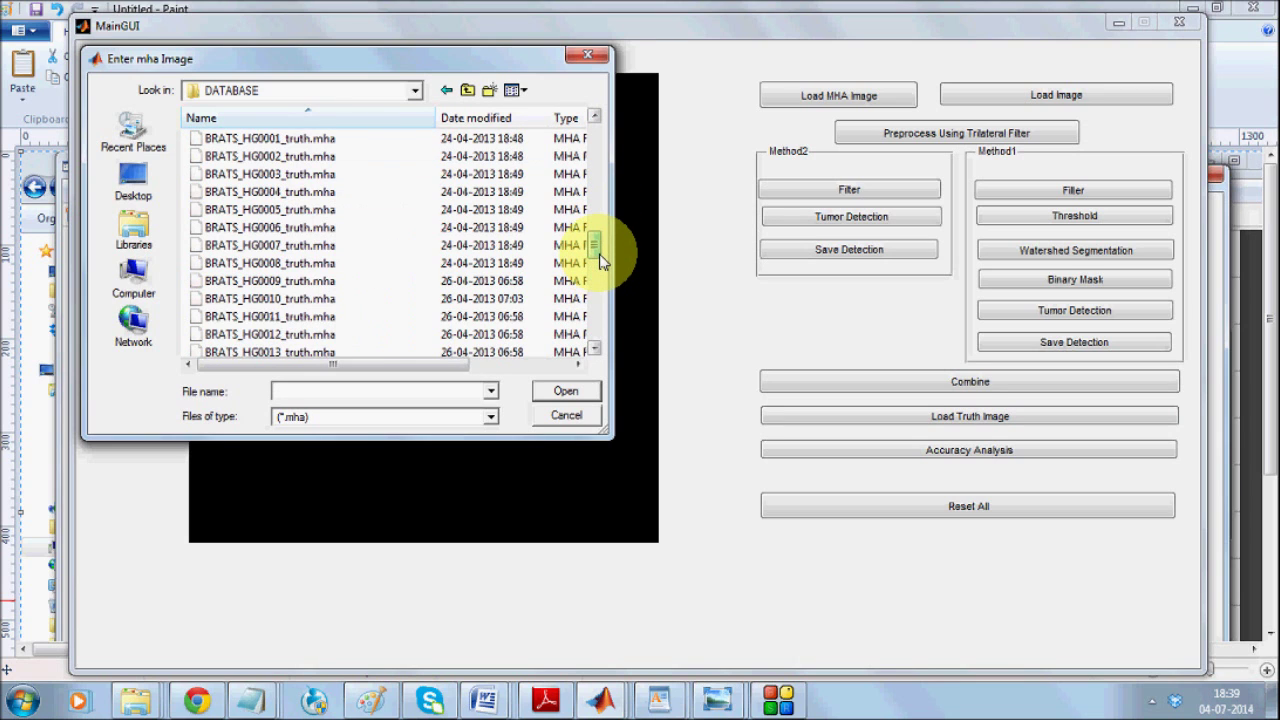
pyautogui.doubleClick(331, 251)
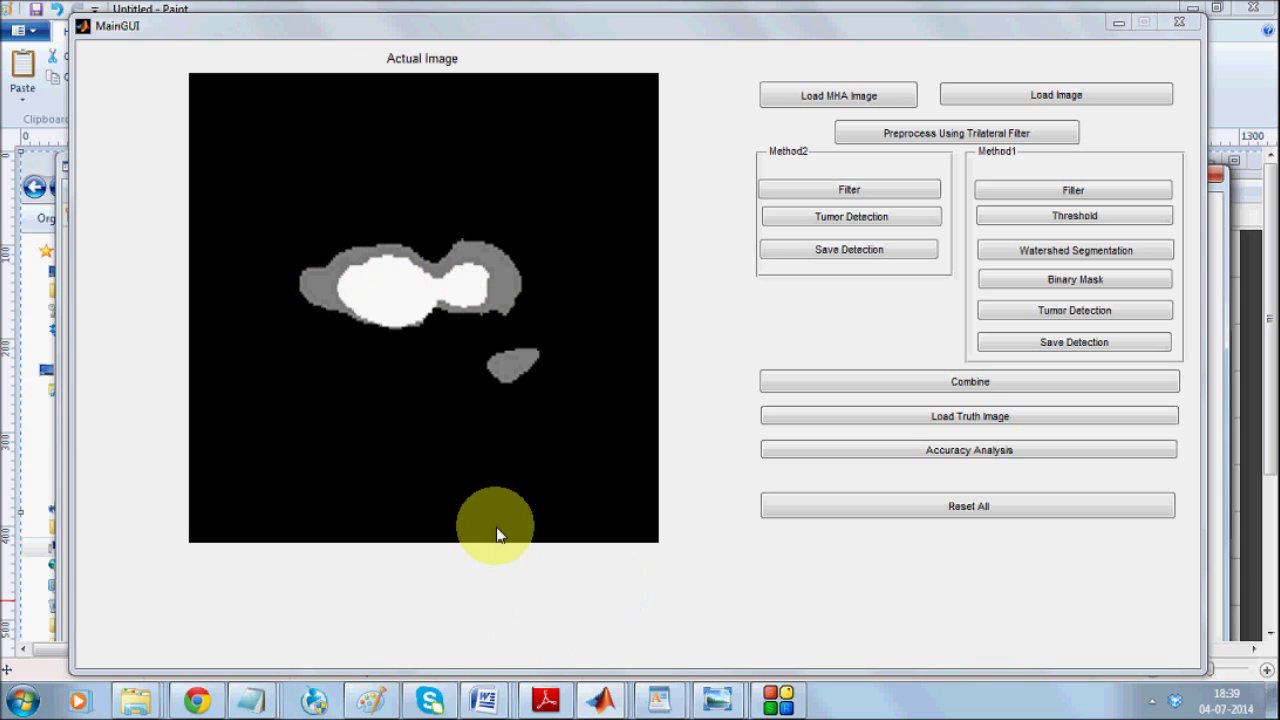
# - Restore Paint and resize it into a smaller, full-height window near the screen centre
pyautogui.click(372, 701)
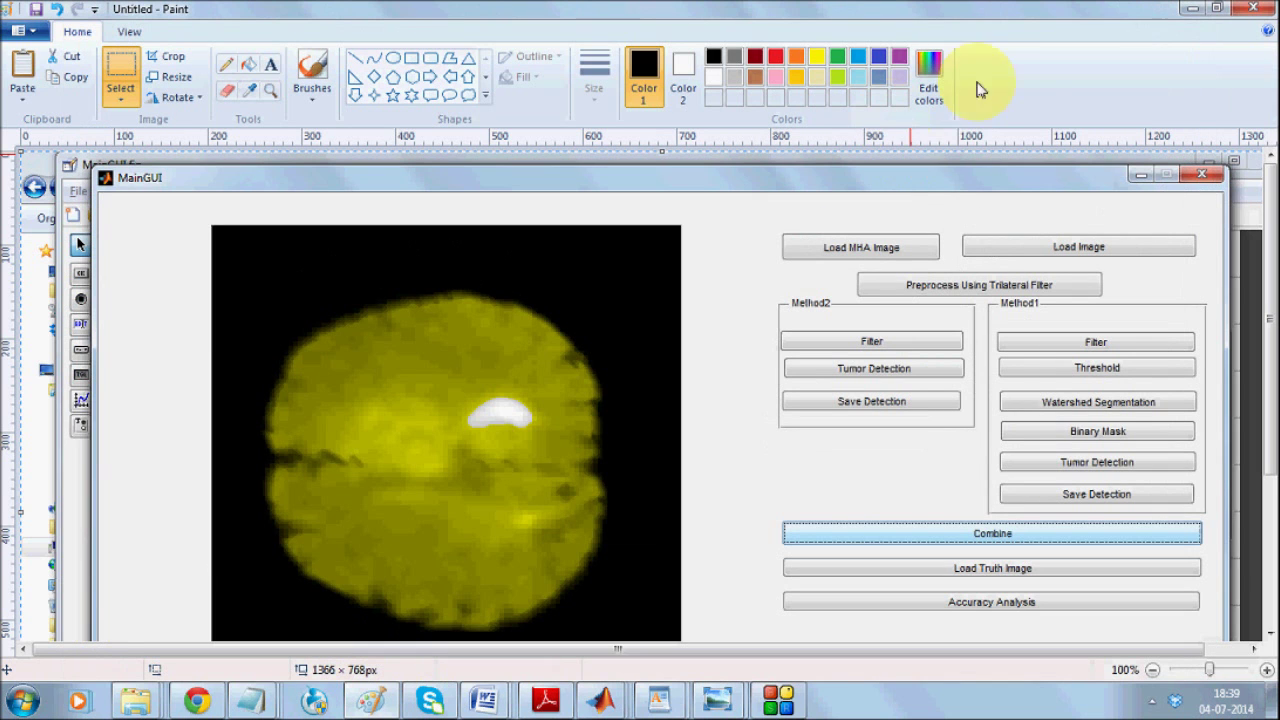
pyautogui.click(1214, 10)
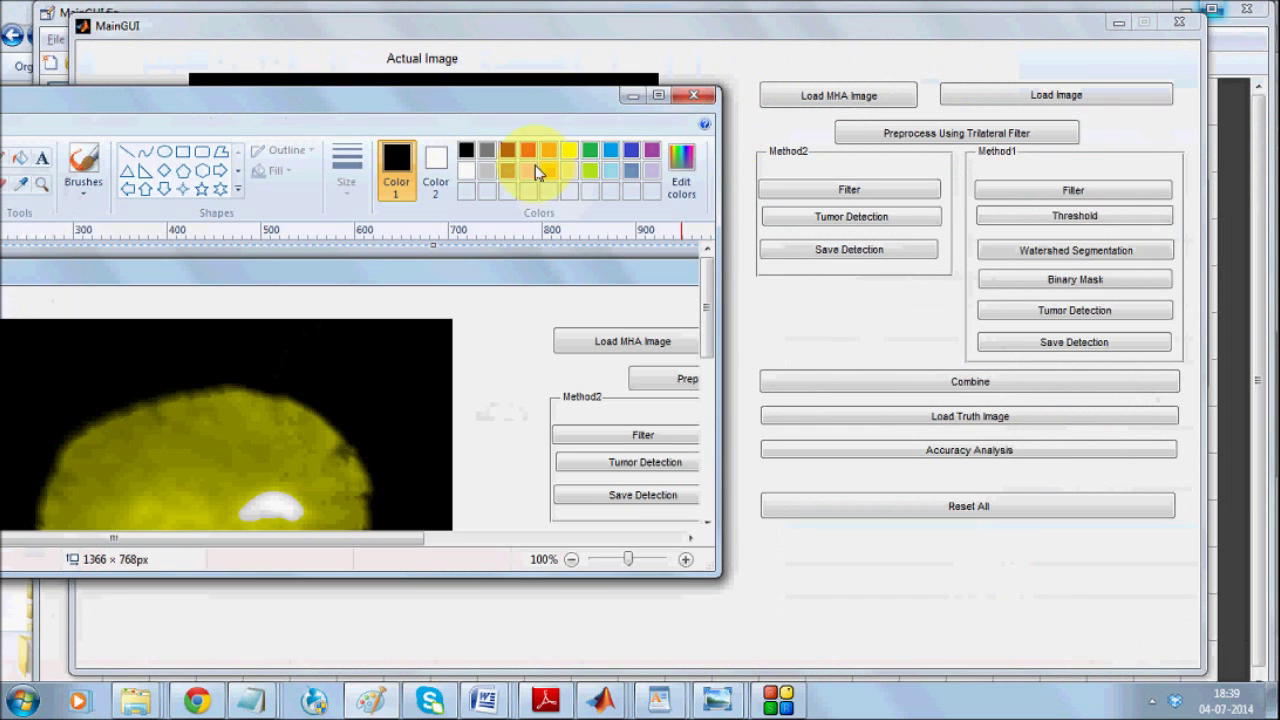
pyautogui.moveTo(523, 108)
pyautogui.mouseDown()
pyautogui.moveTo(975, 96)
pyautogui.moveTo(1124, 135)
pyautogui.moveTo(1150, 159)
pyautogui.mouseUp()
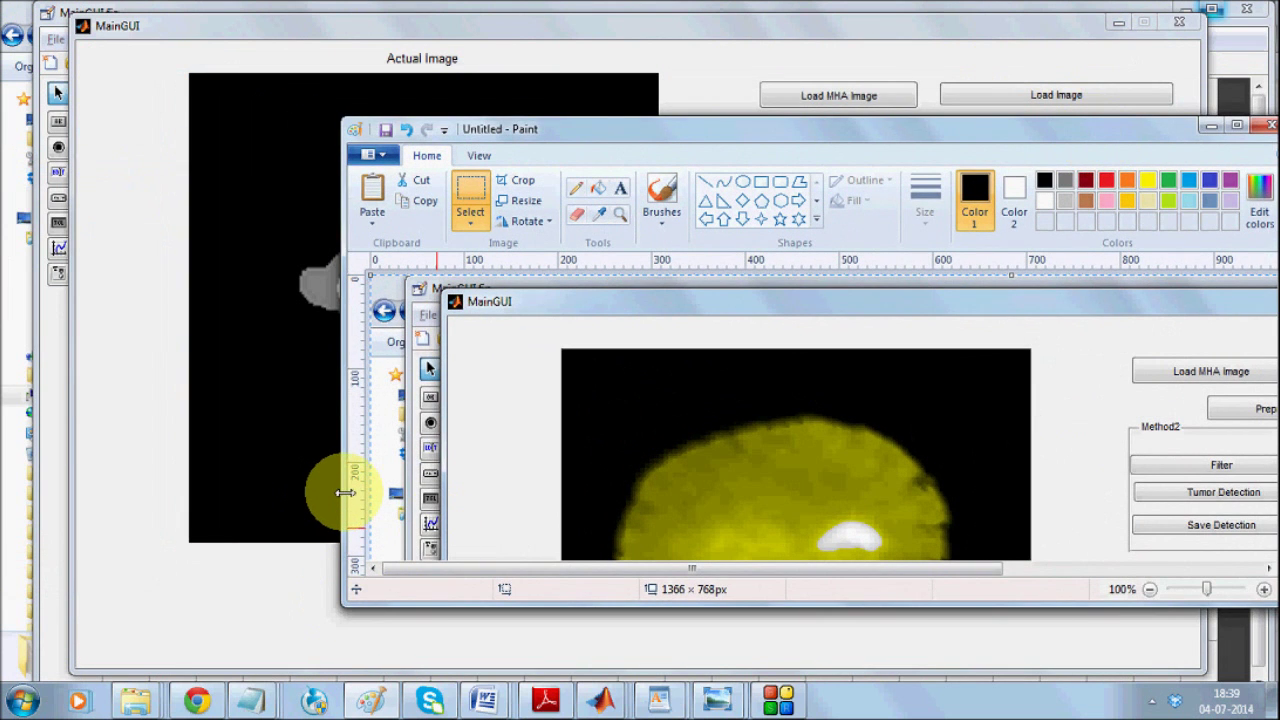
pyautogui.moveTo(343, 490); pyautogui.dragTo(568, 483)
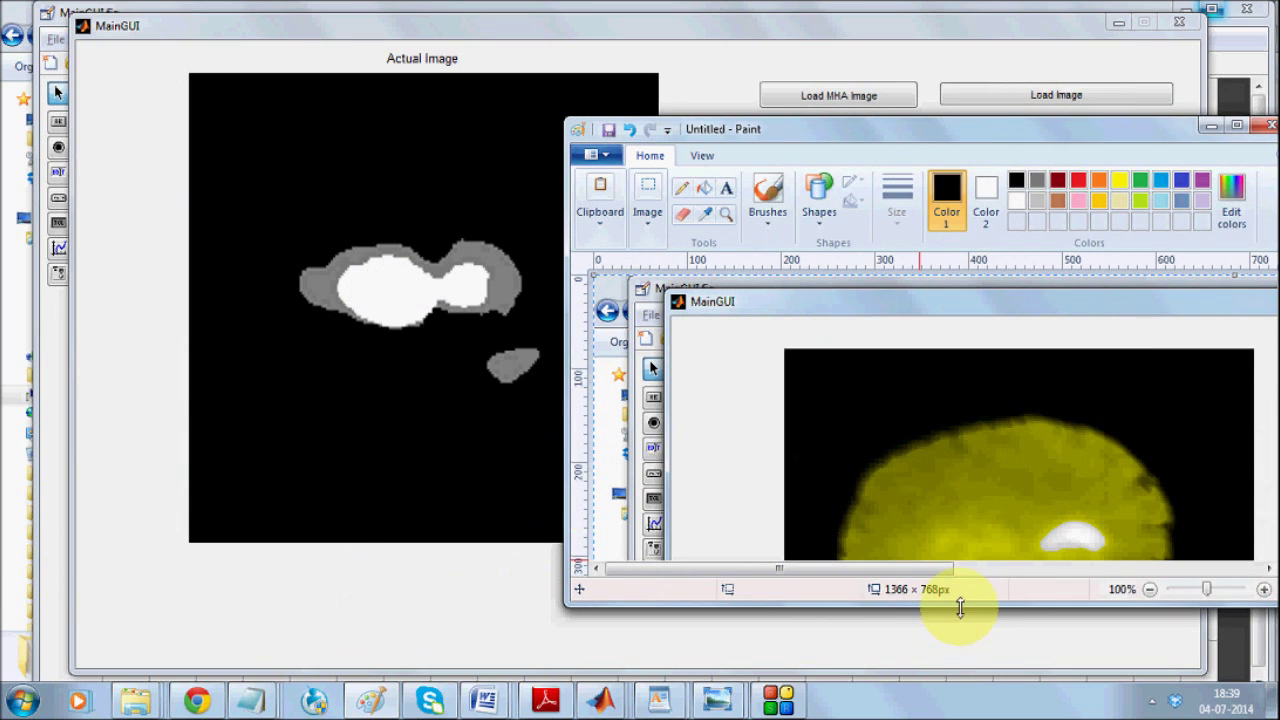
pyautogui.moveTo(957, 607); pyautogui.dragTo(966, 680)
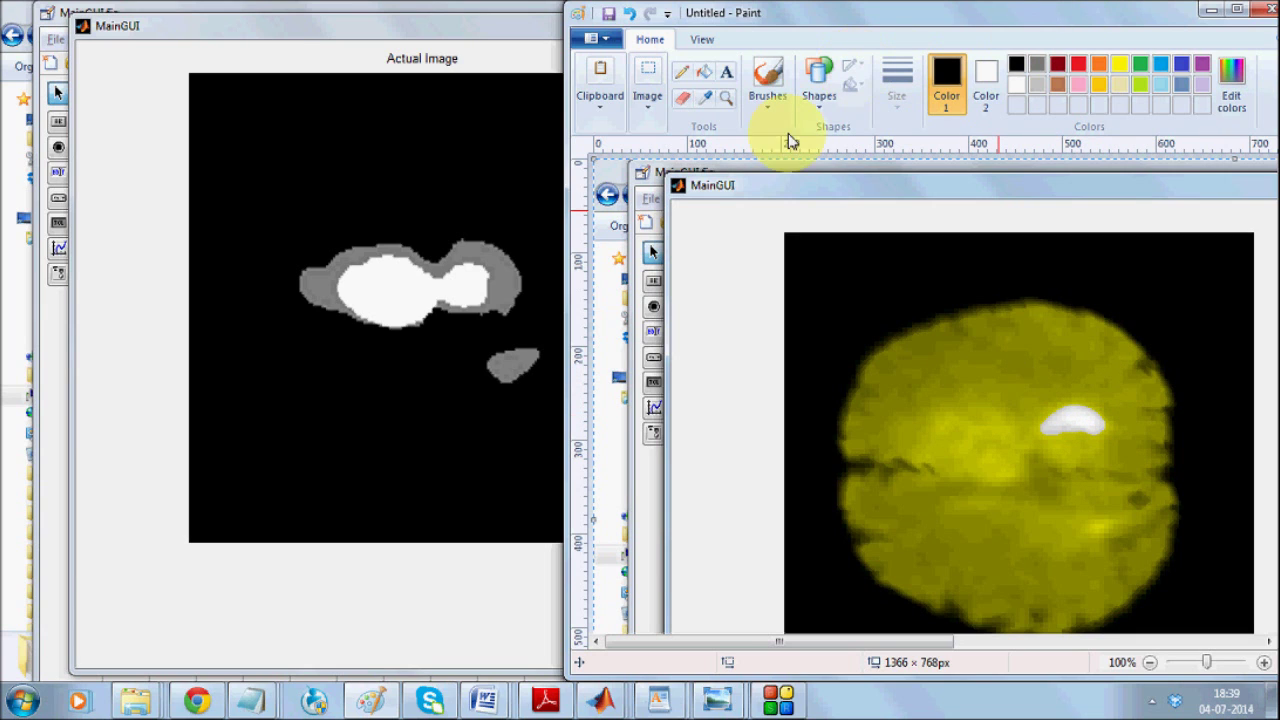
# - Outline the white tumour spot with a red pencil, undoing one stray stroke, then minimise Paint
pyautogui.click(682, 73)
pyautogui.click(1078, 63)
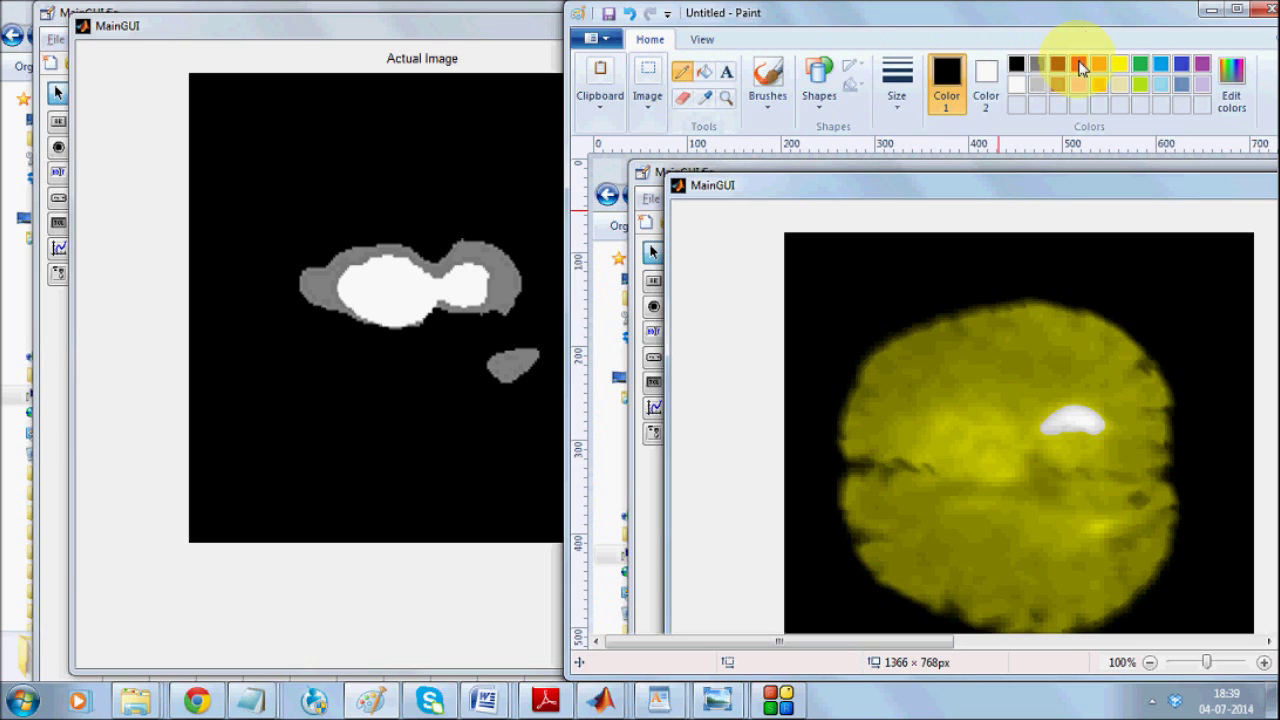
pyautogui.moveTo(1060, 406)
pyautogui.mouseDown()
pyautogui.moveTo(988, 422)
pyautogui.moveTo(958, 450)
pyautogui.mouseUp()
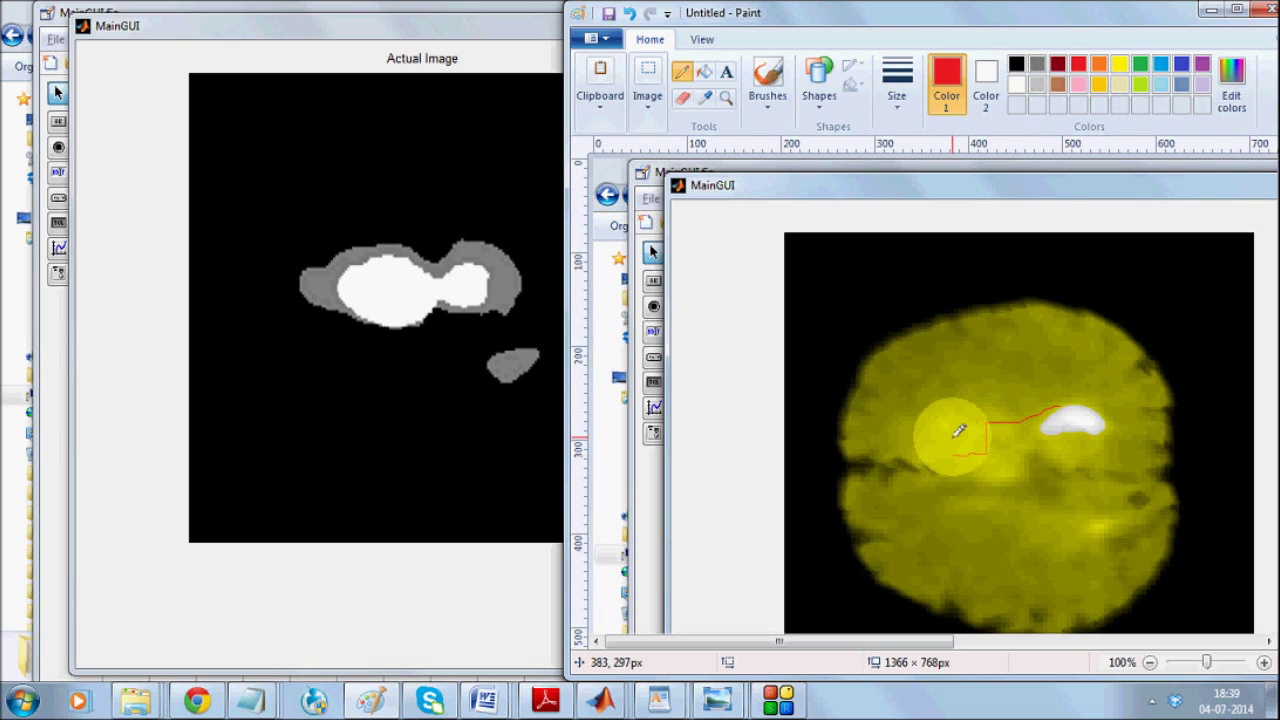
pyautogui.hotkey('ctrl', 'z')
pyautogui.moveTo(1097, 405)
pyautogui.mouseDown()
pyautogui.moveTo(1035, 394)
pyautogui.moveTo(1012, 420)
pyautogui.moveTo(984, 400)
pyautogui.moveTo(951, 412)
pyautogui.moveTo(940, 446)
pyautogui.moveTo(985, 483)
pyautogui.moveTo(1032, 459)
pyautogui.moveTo(1064, 469)
pyautogui.moveTo(1119, 446)
pyautogui.moveTo(1087, 398)
pyautogui.mouseUp()
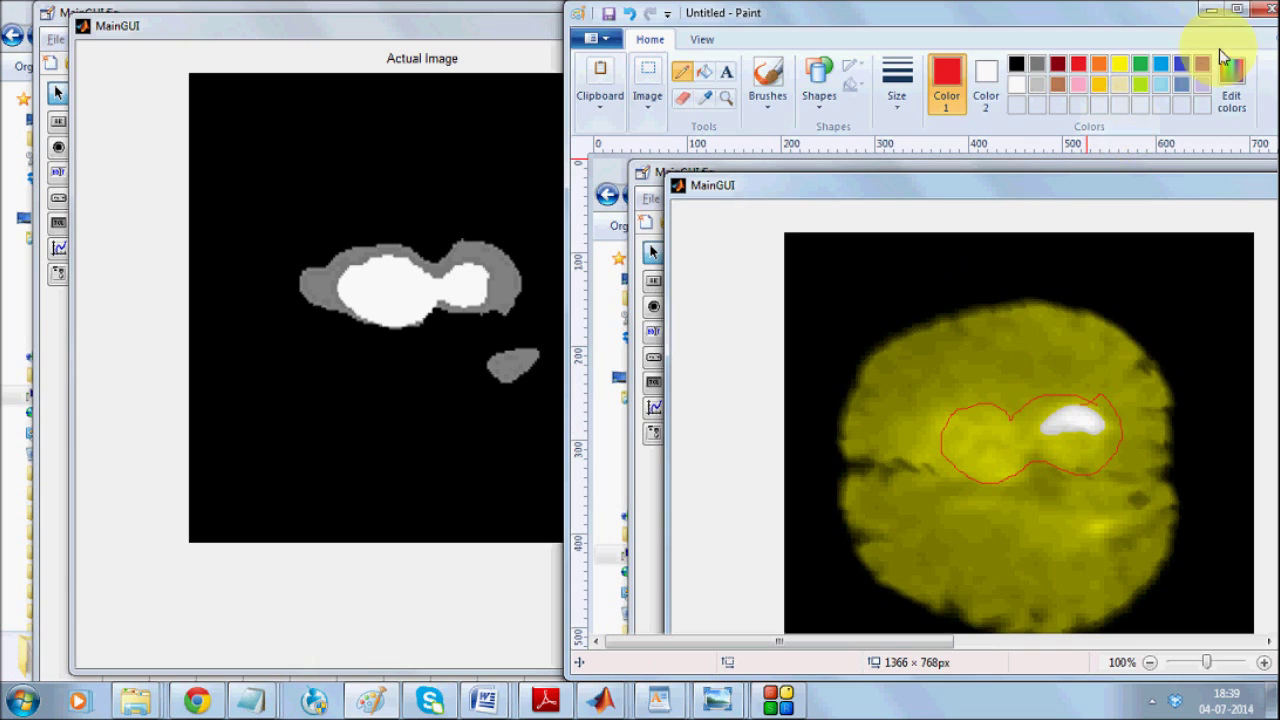
pyautogui.click(1210, 9)
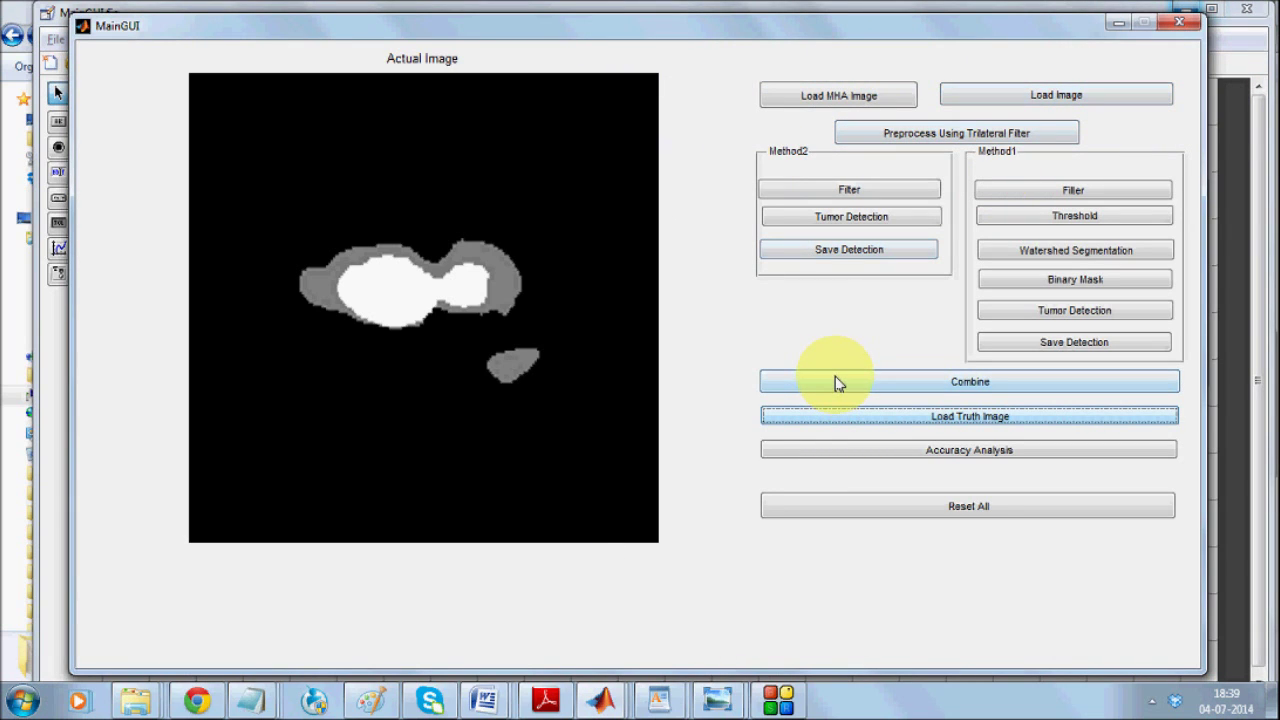